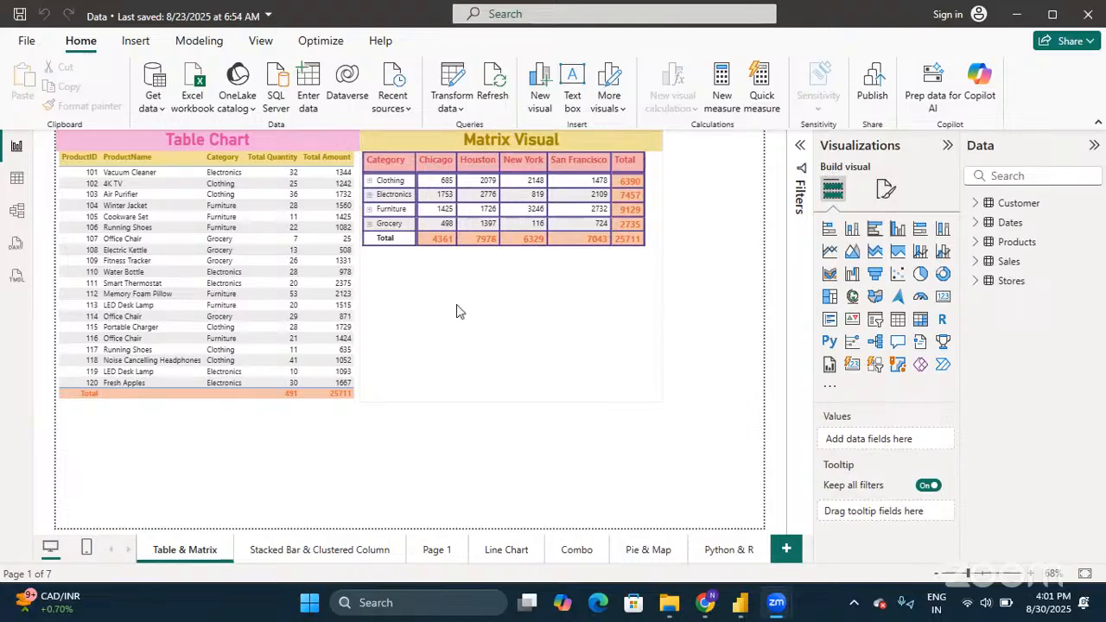
View the Stacked Bar & Clustered Column report page, then return to the Table & Matrix page
mouse_move(459, 311)
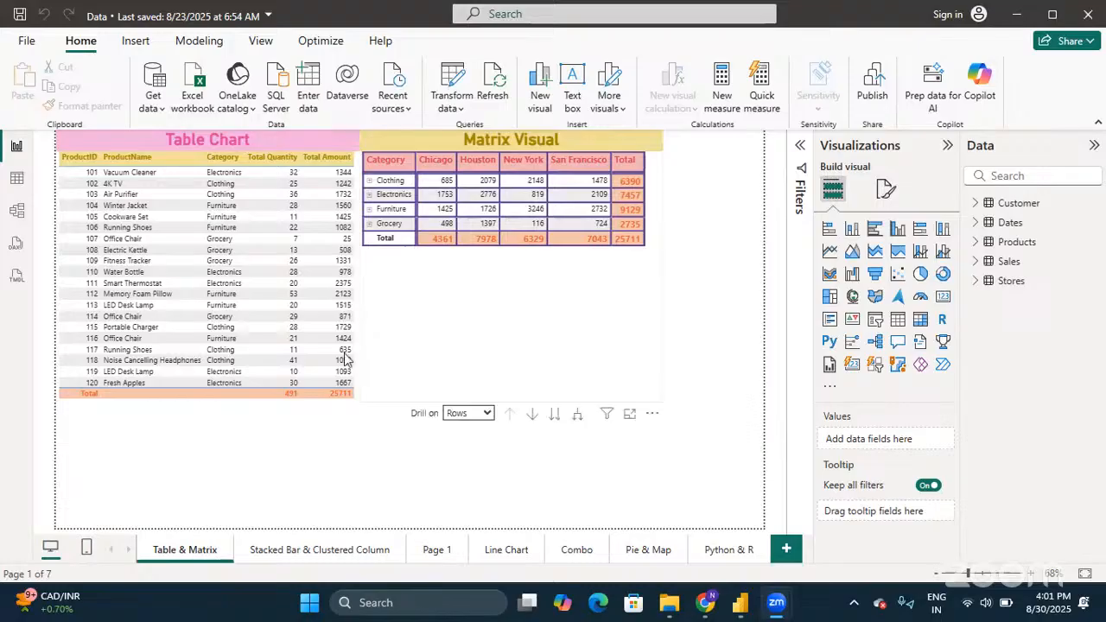
click(320, 551)
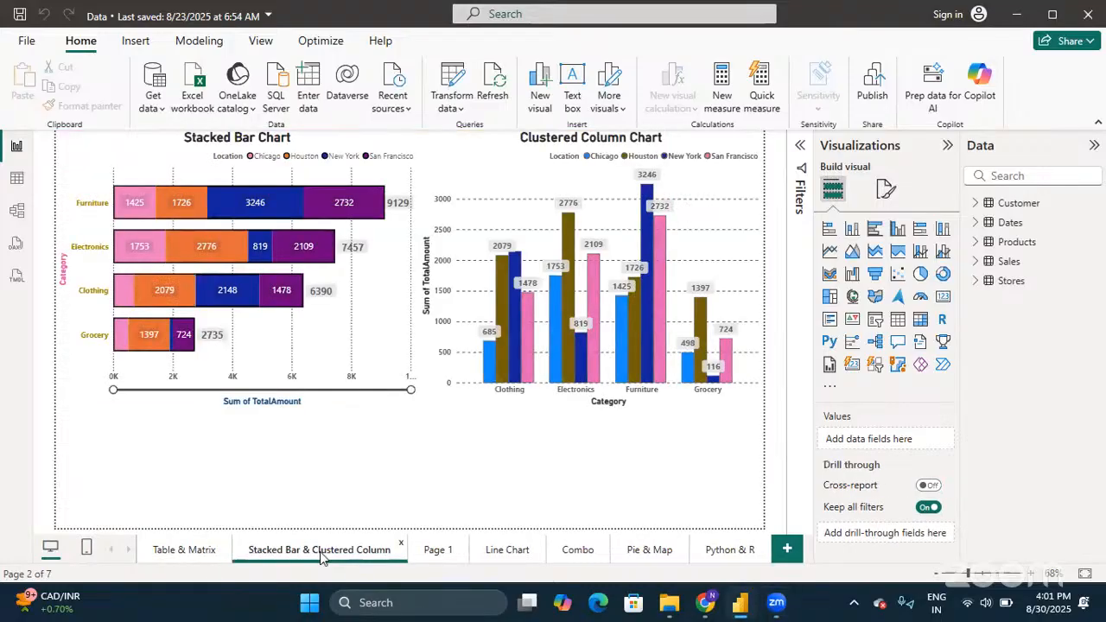
click(179, 551)
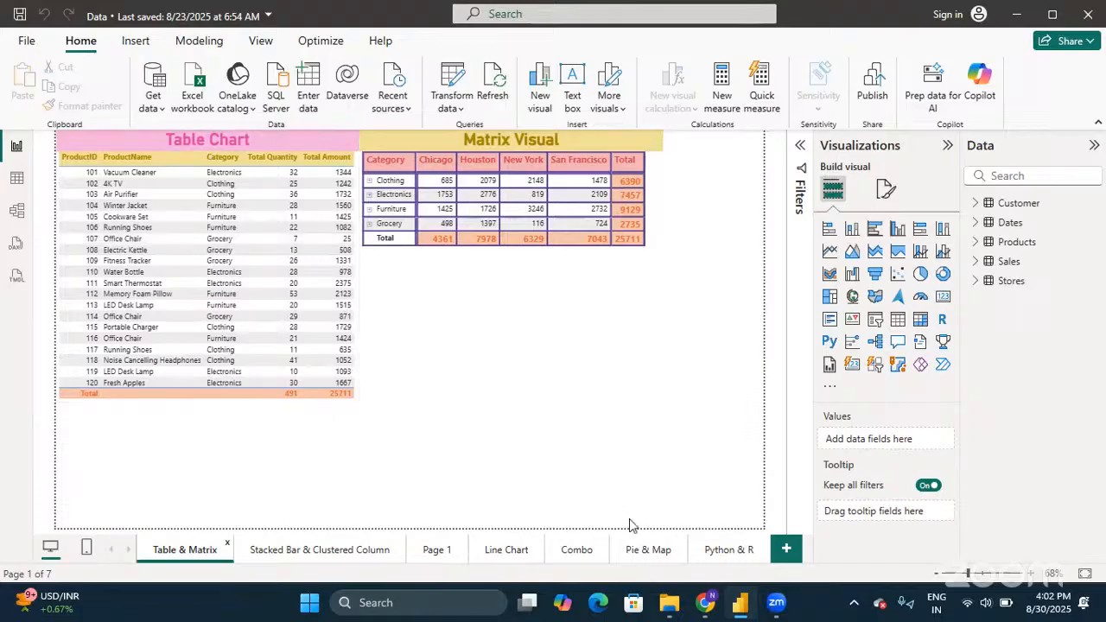
Bring Chrome forward and open a new Incognito window from its menu
mouse_move(705, 605)
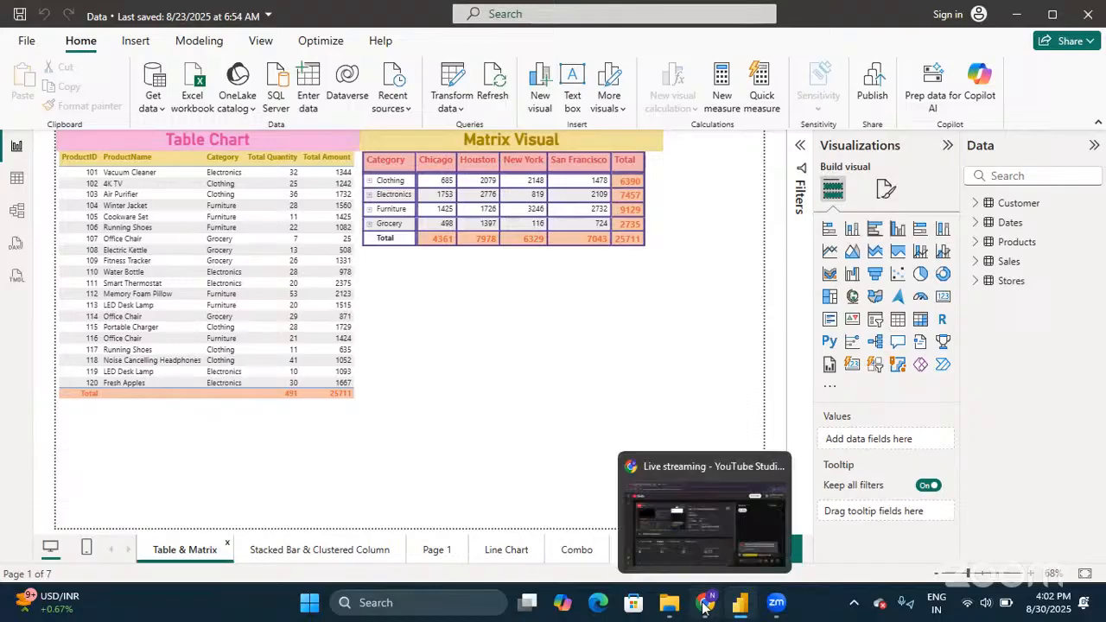
click(704, 605)
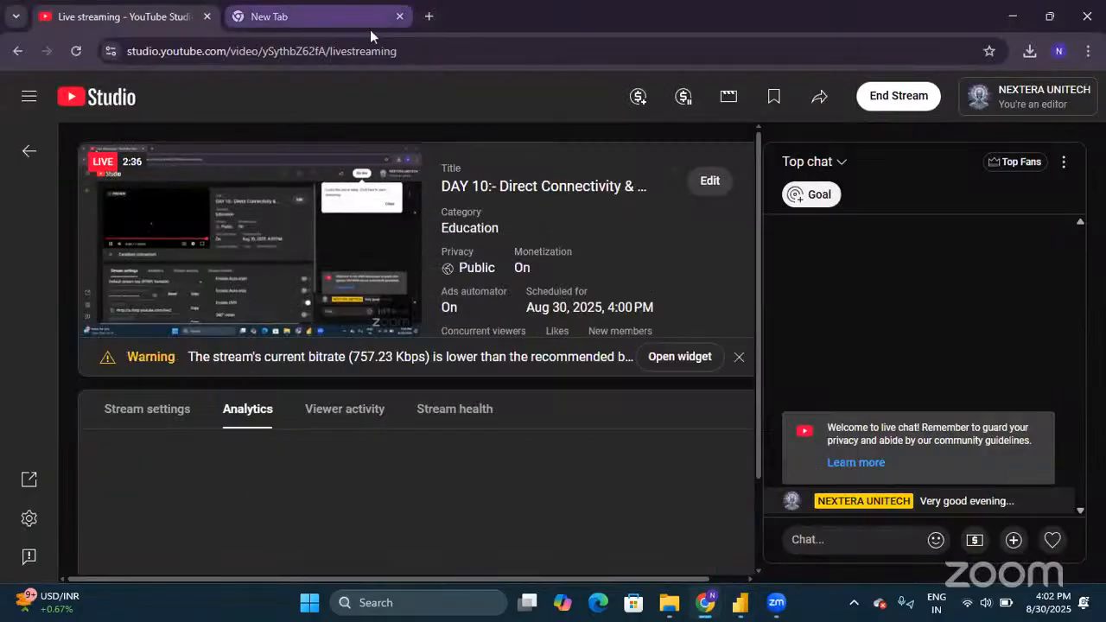
click(370, 31)
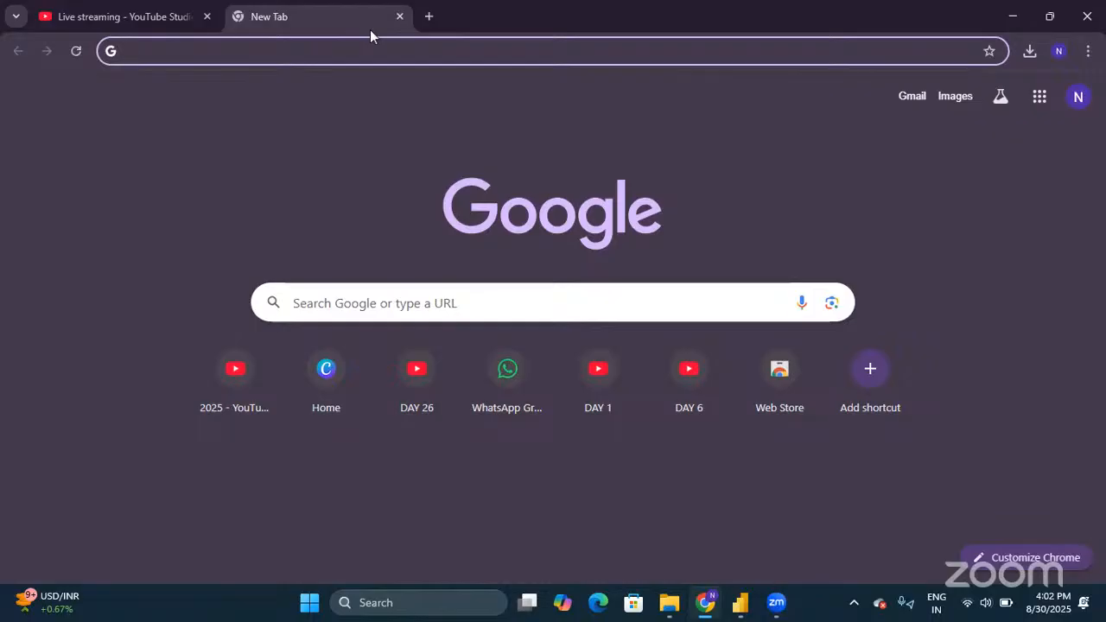
click(1087, 52)
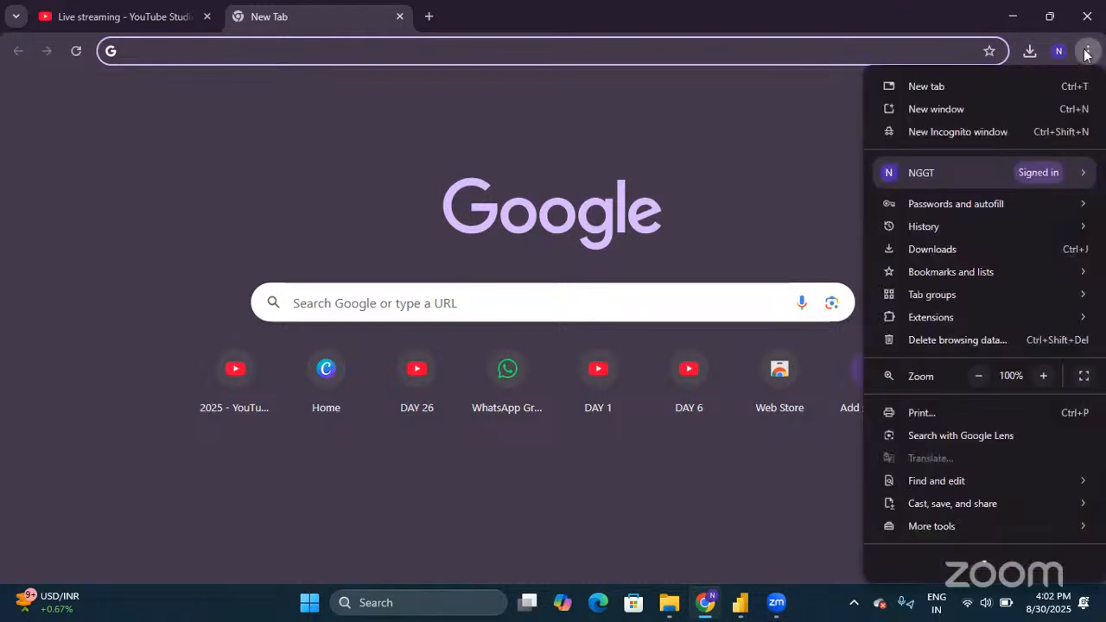
click(982, 132)
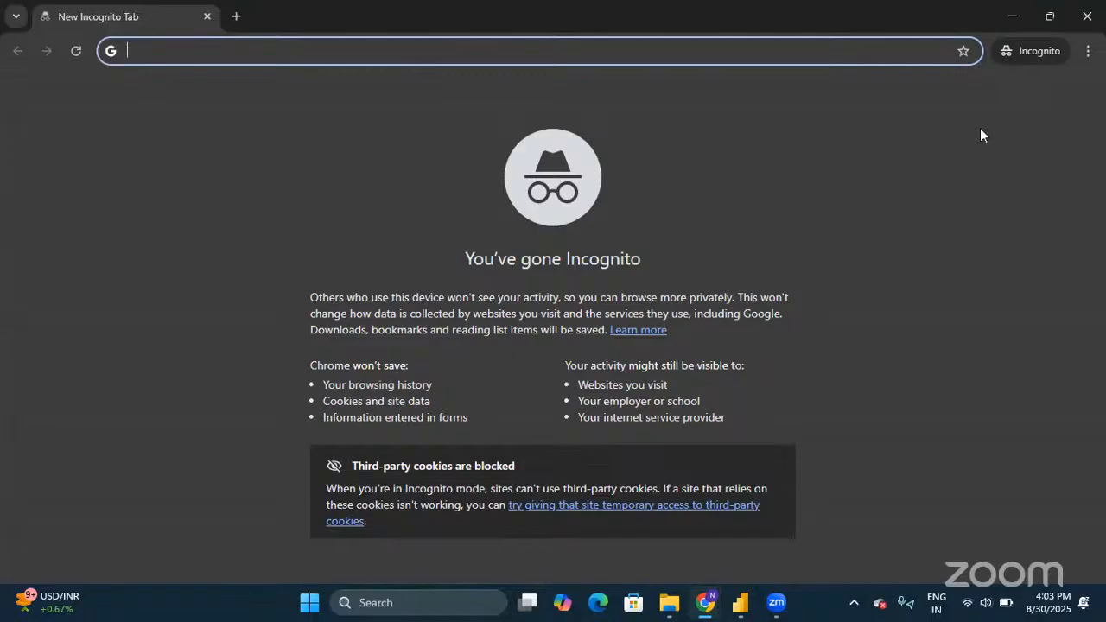
Go to app.powerbi.com and place the cursor in the sign-in Email field
text(app.)
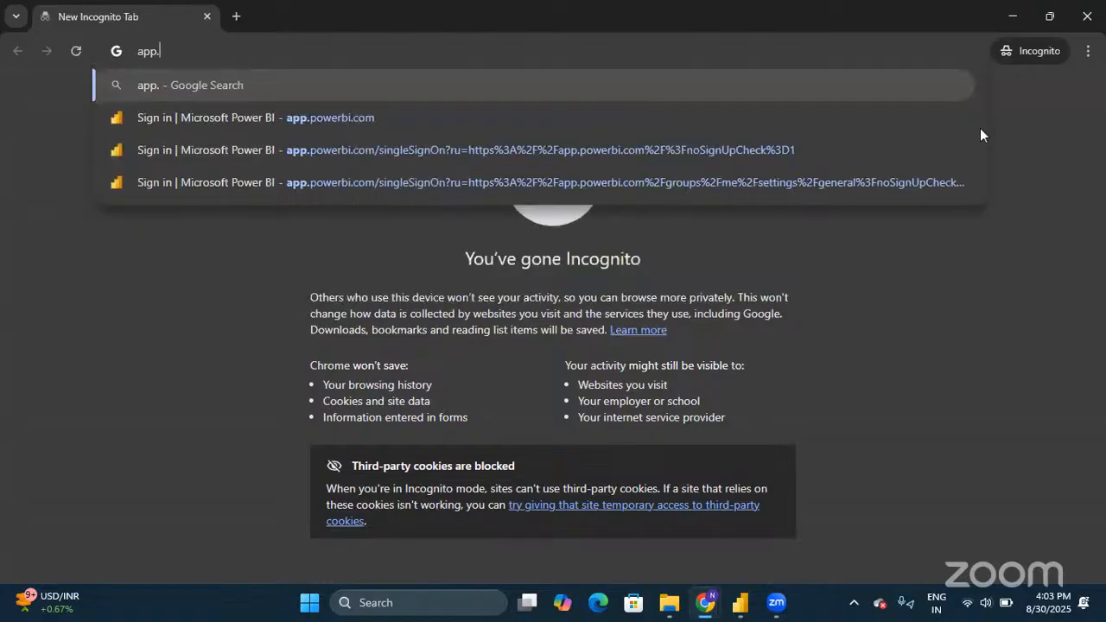
text(power)
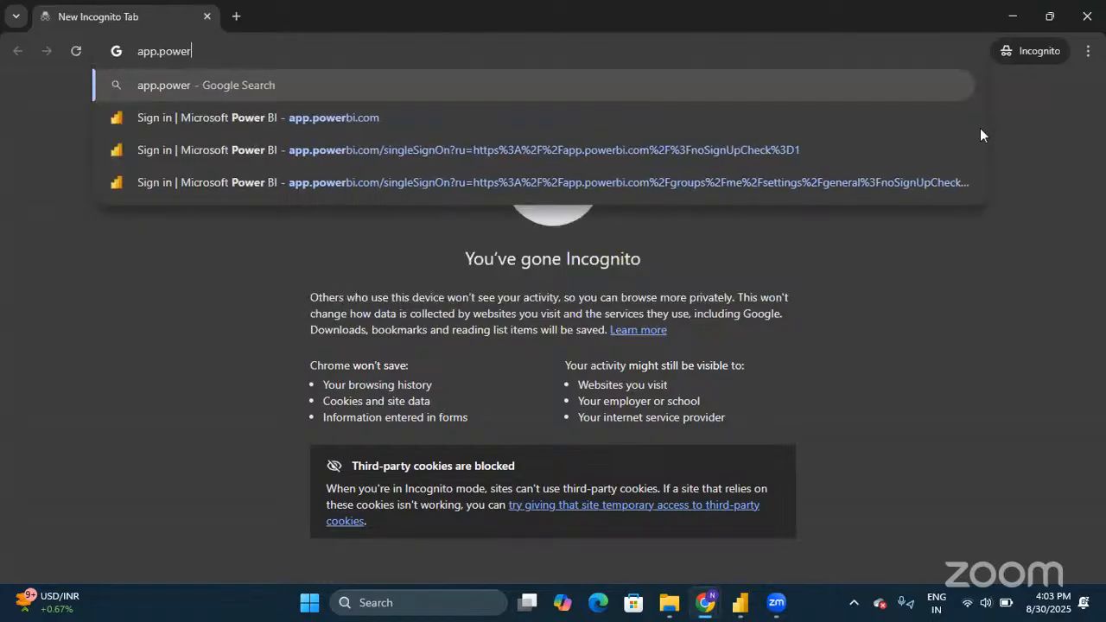
text(bi.c)
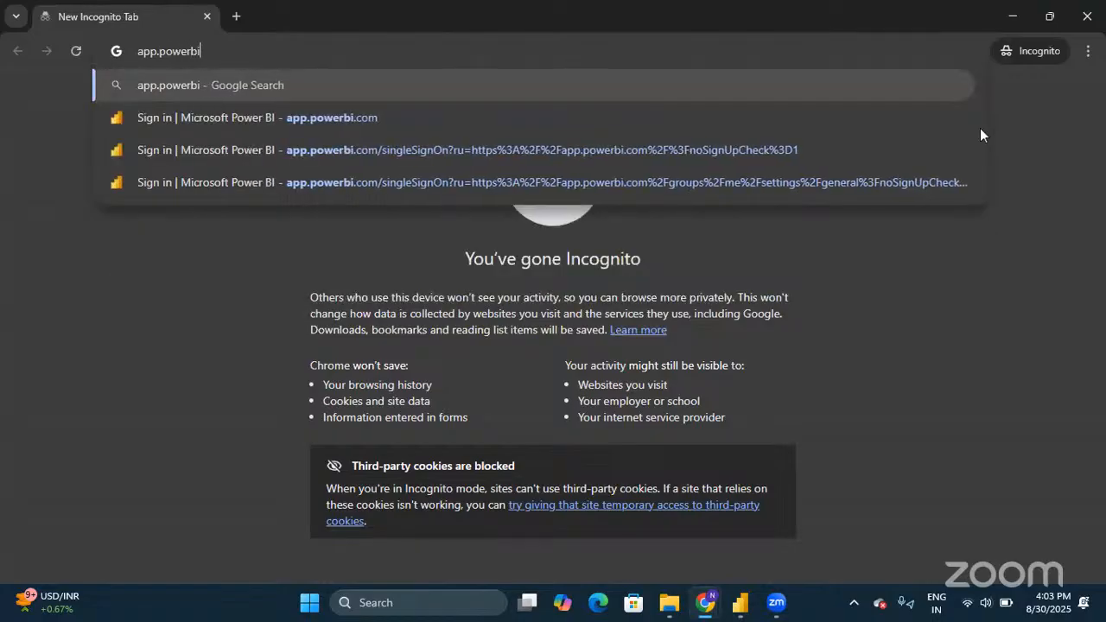
text(om)
key(Return)
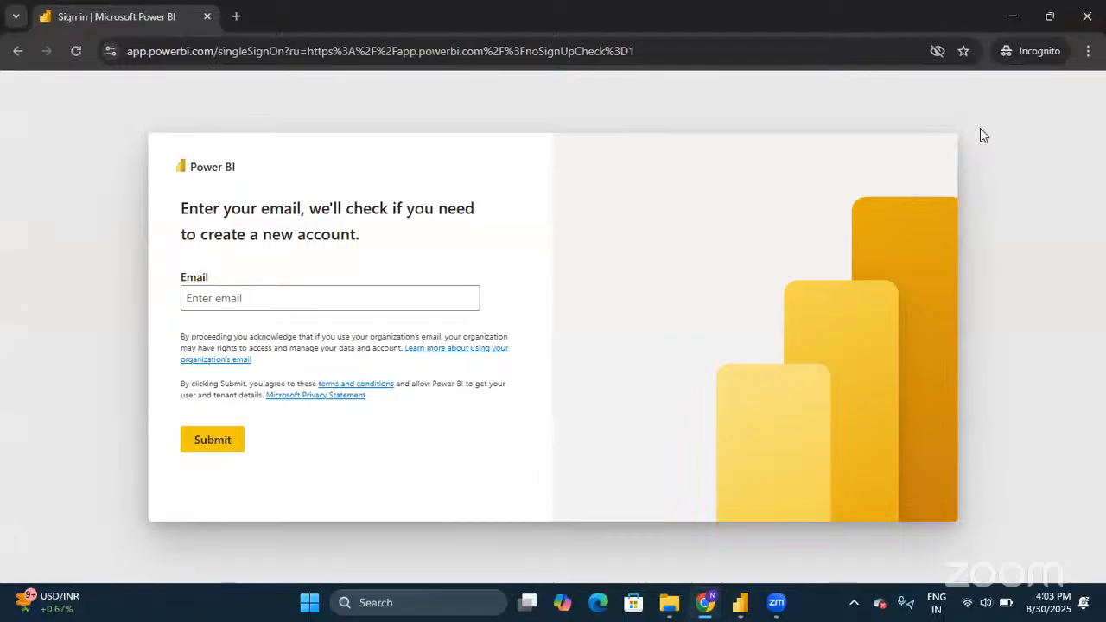
click(322, 309)
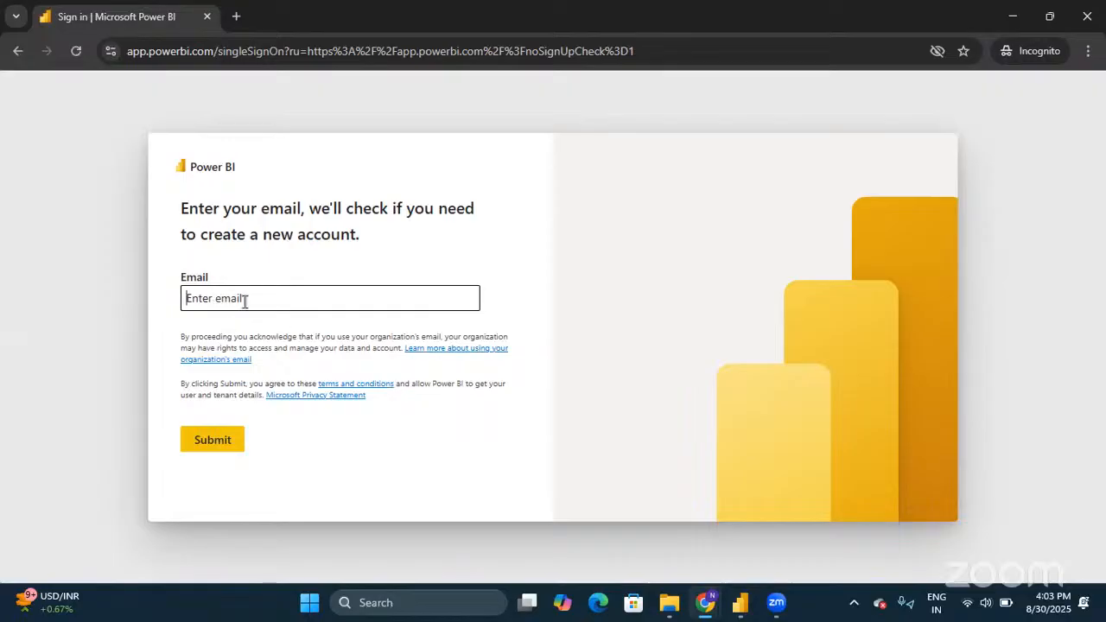
Search 'temp mail', copy a disposable address from temp-mail.org, and return to the Power BI tab
click(236, 17)
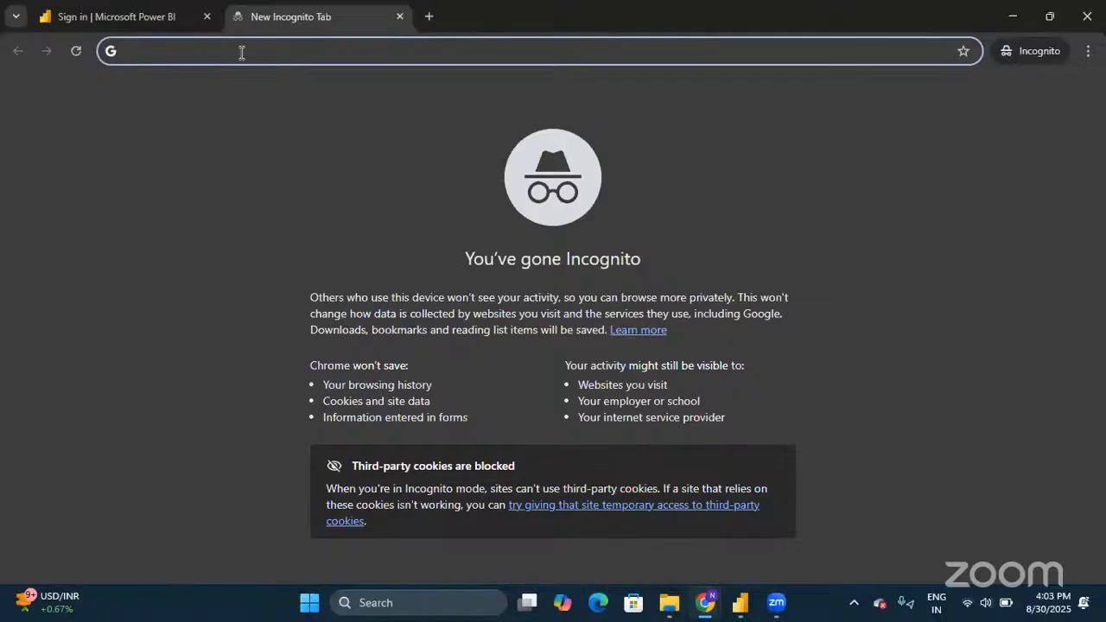
text(tem)
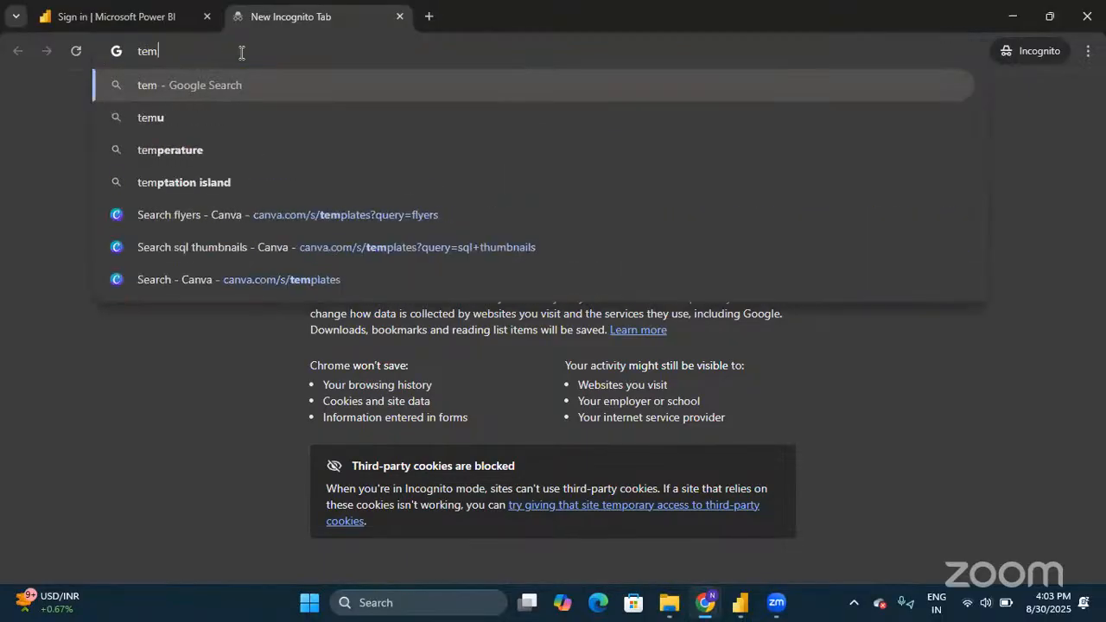
text(p mail)
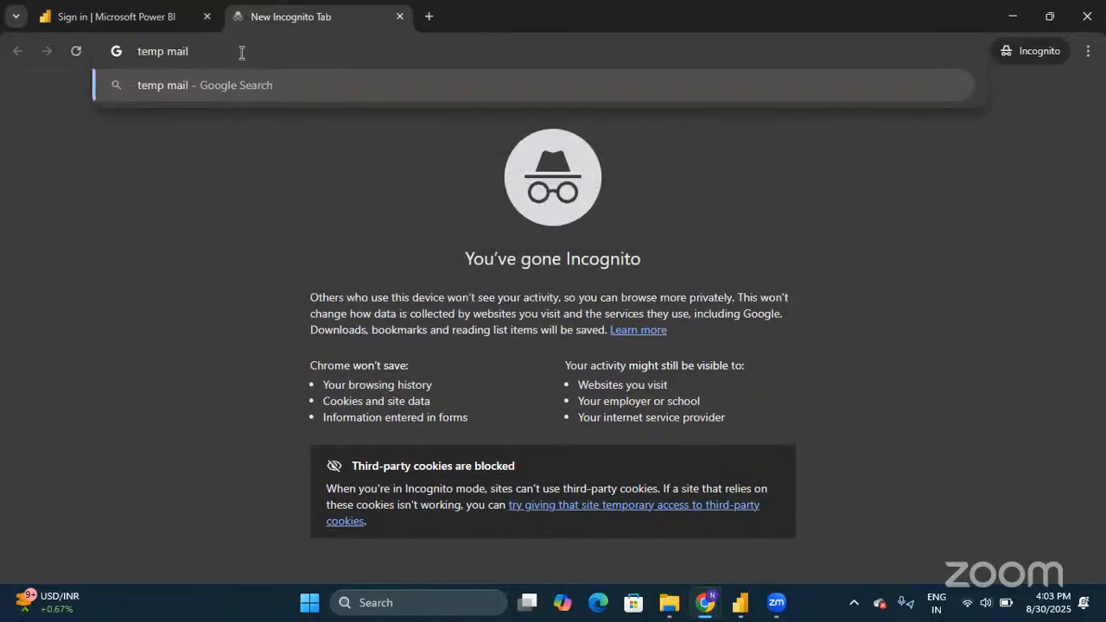
key(Return)
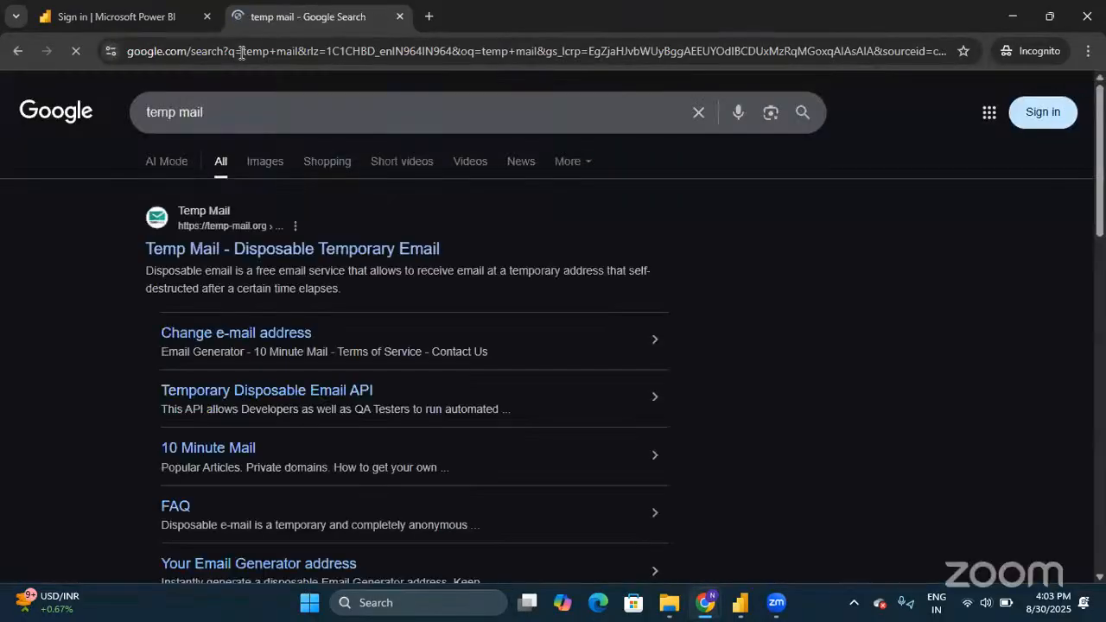
click(243, 260)
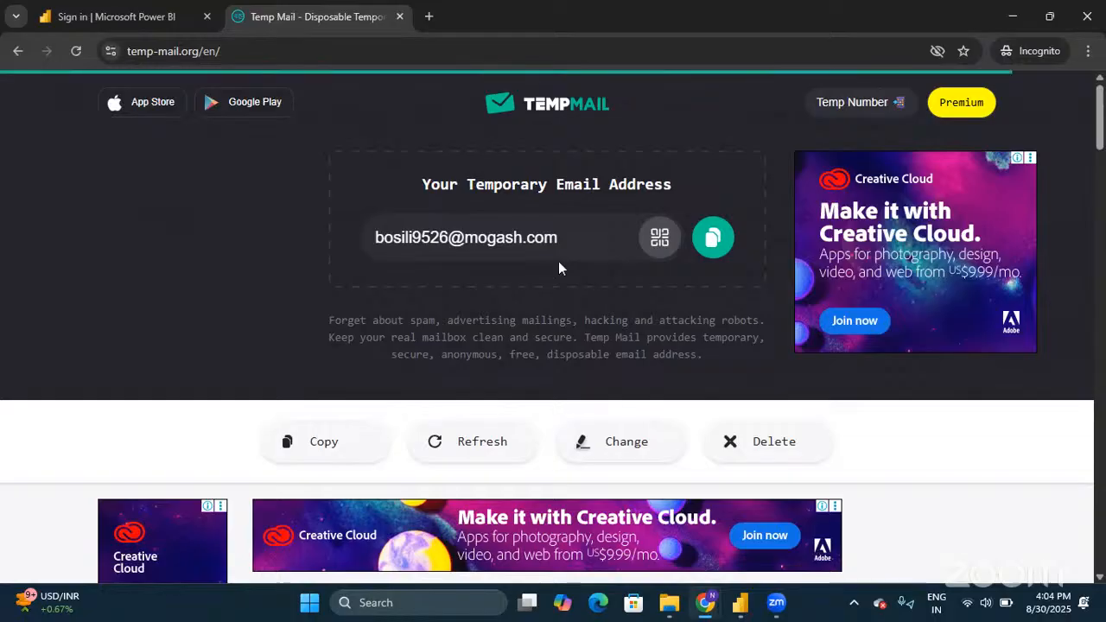
click(709, 238)
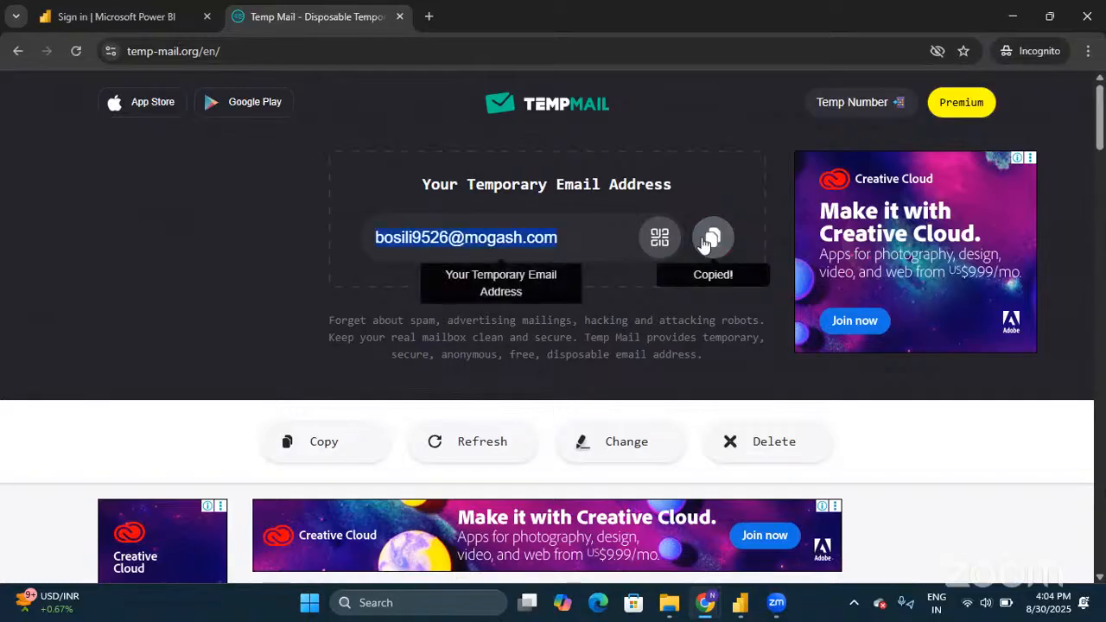
click(174, 19)
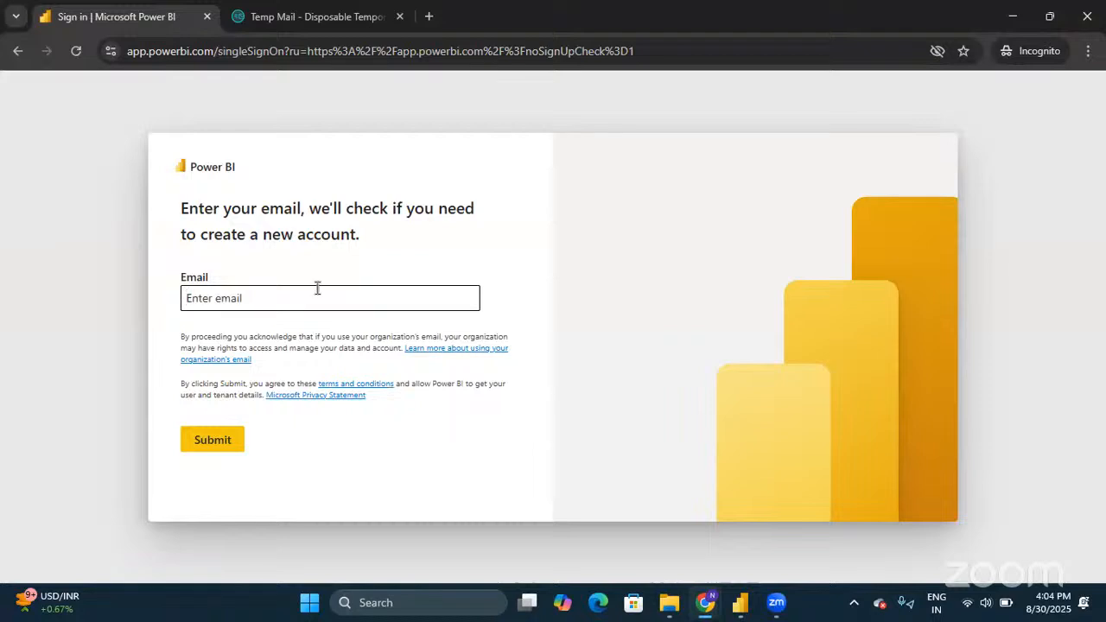
Paste the temporary address into the Email field and submit it
key(ctrl+v)
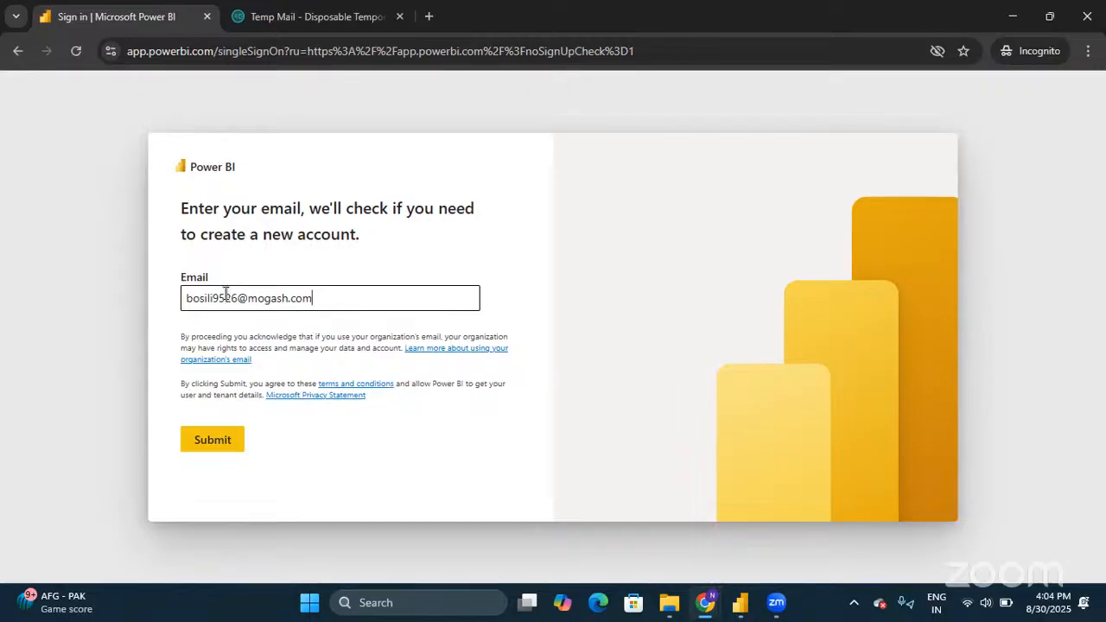
key(Return)
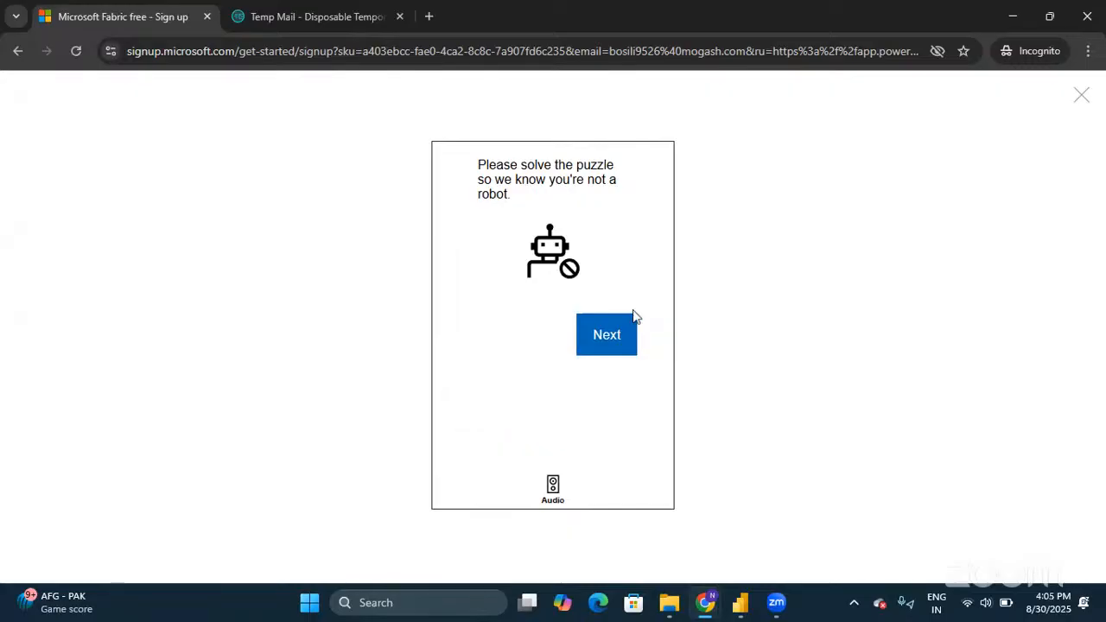
Start the puzzle and rotate the first animal to match the reference, then submit
click(621, 337)
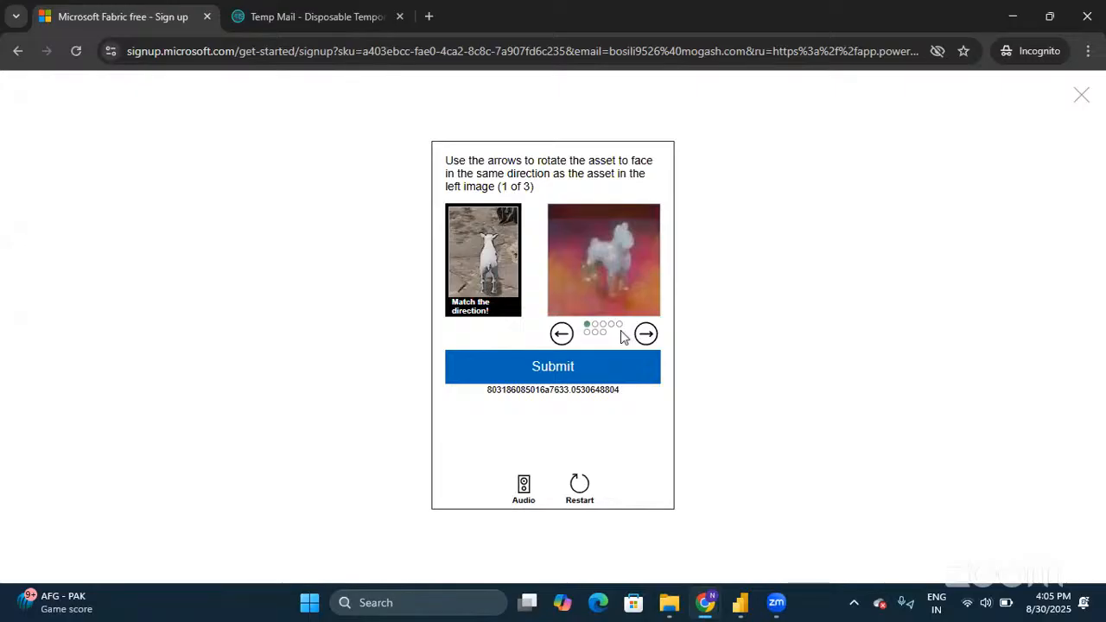
click(562, 334)
click(561, 334)
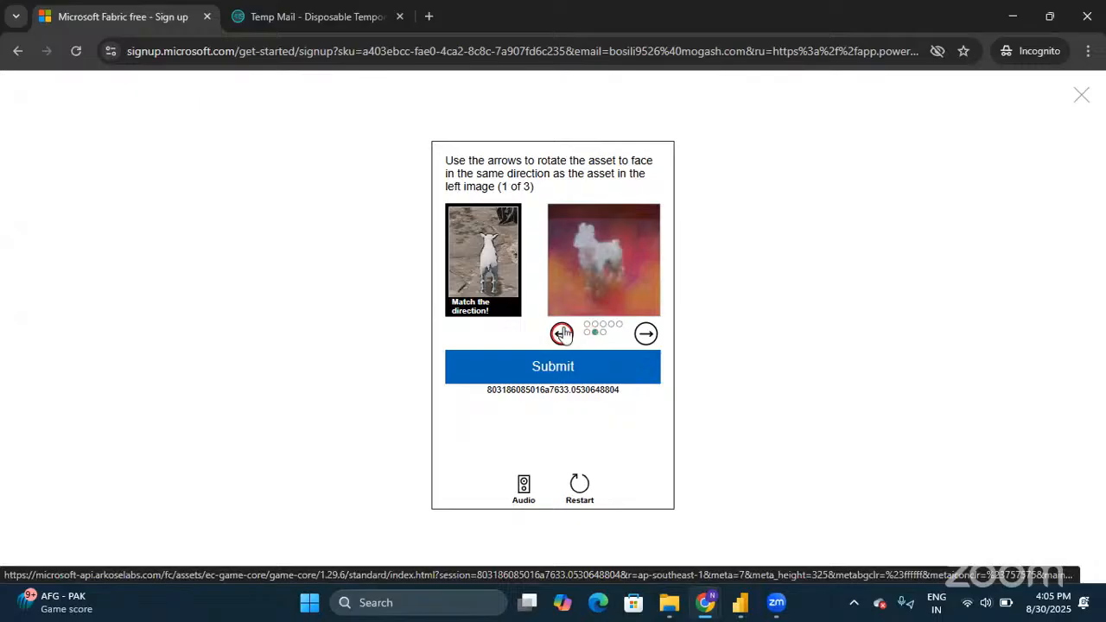
click(562, 333)
click(562, 334)
click(562, 334)
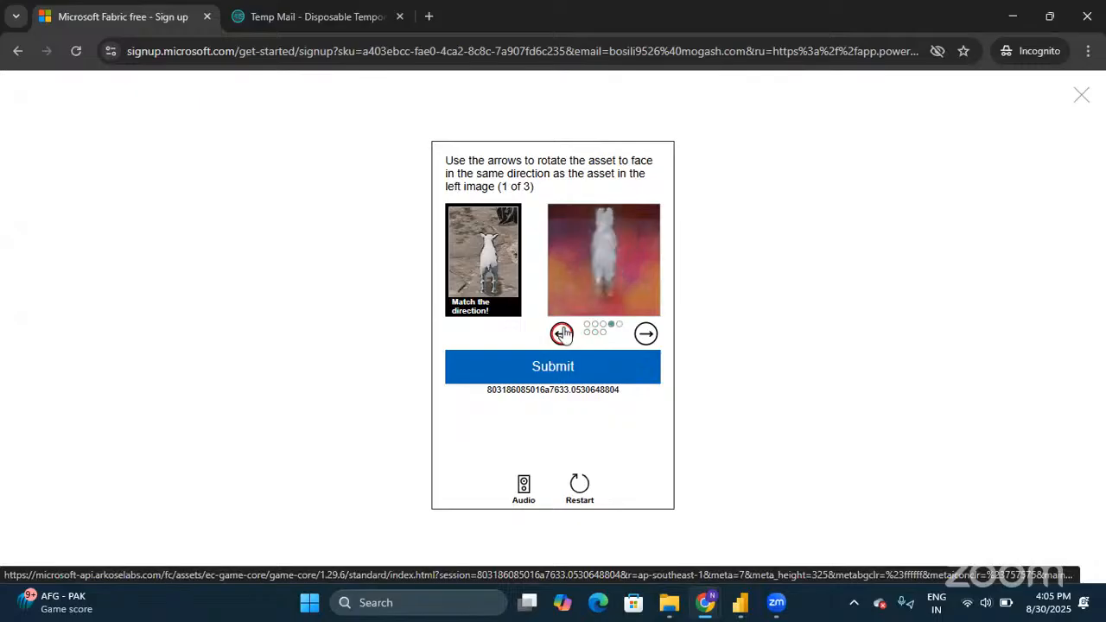
click(585, 367)
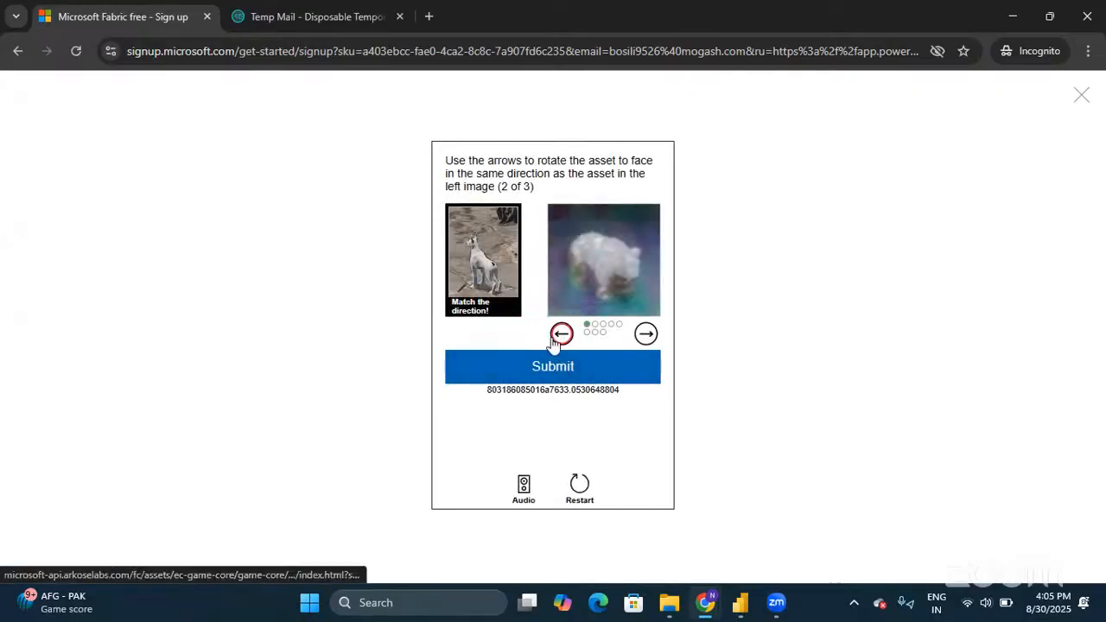
Rotate the second and third animals to match their references and submit each round
click(554, 338)
click(554, 339)
click(555, 339)
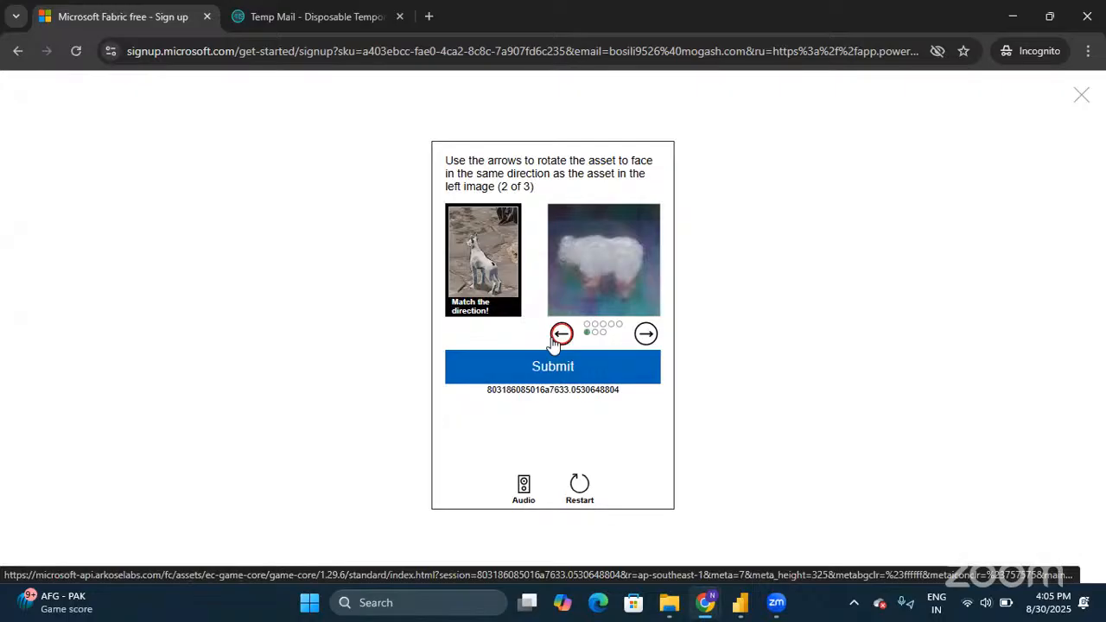
click(563, 374)
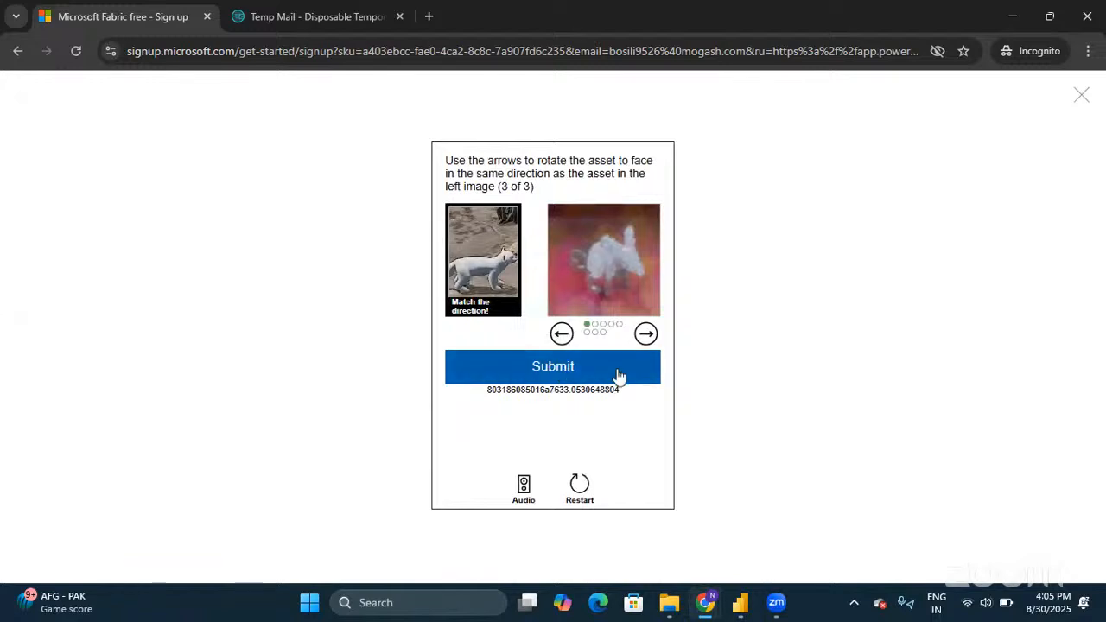
click(647, 335)
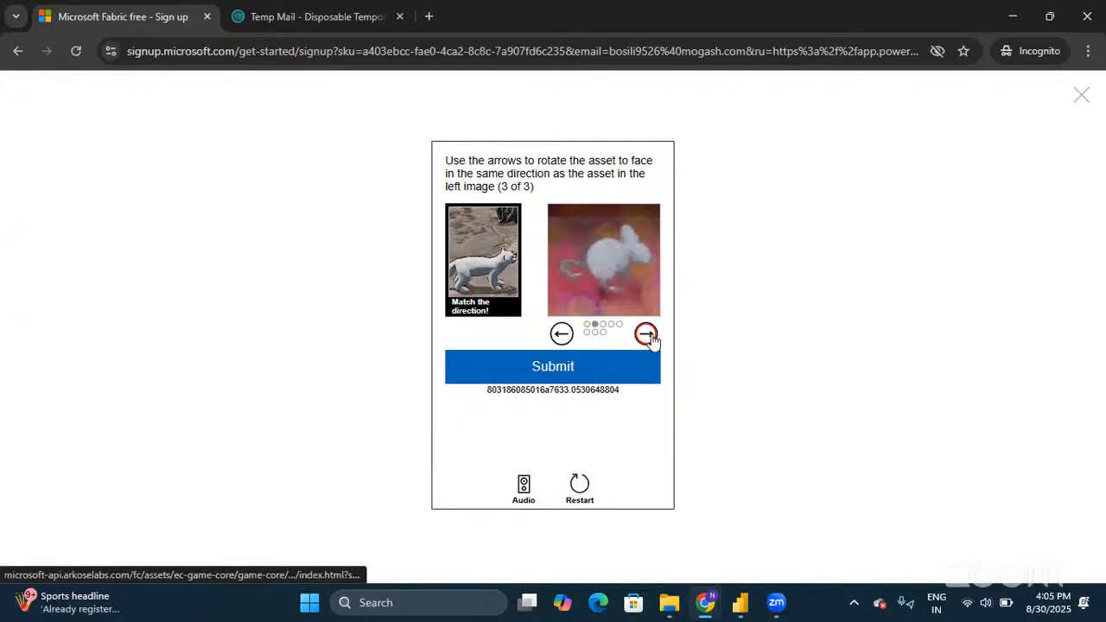
click(608, 367)
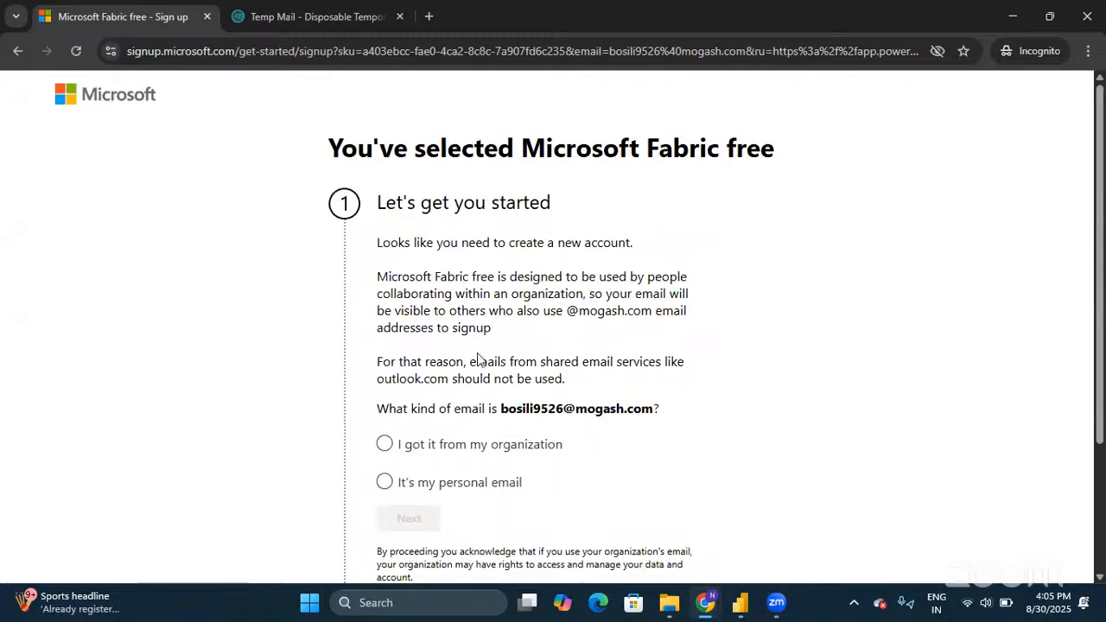
Choose 'I got it from my organization' for the email type and continue
scroll(484, 425, down, 1)
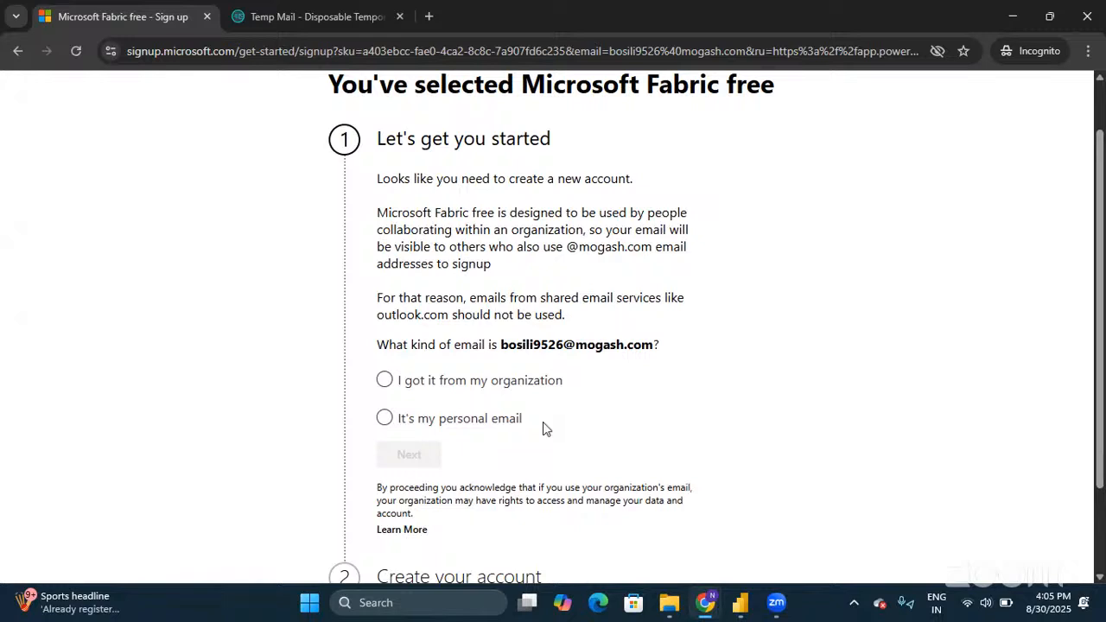
click(385, 382)
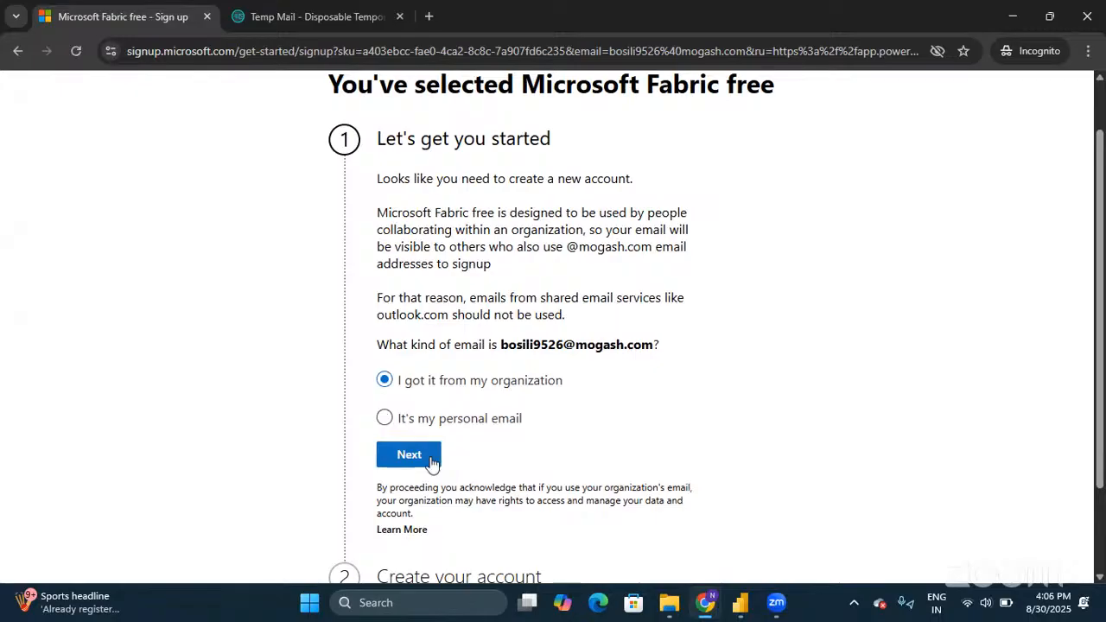
click(433, 463)
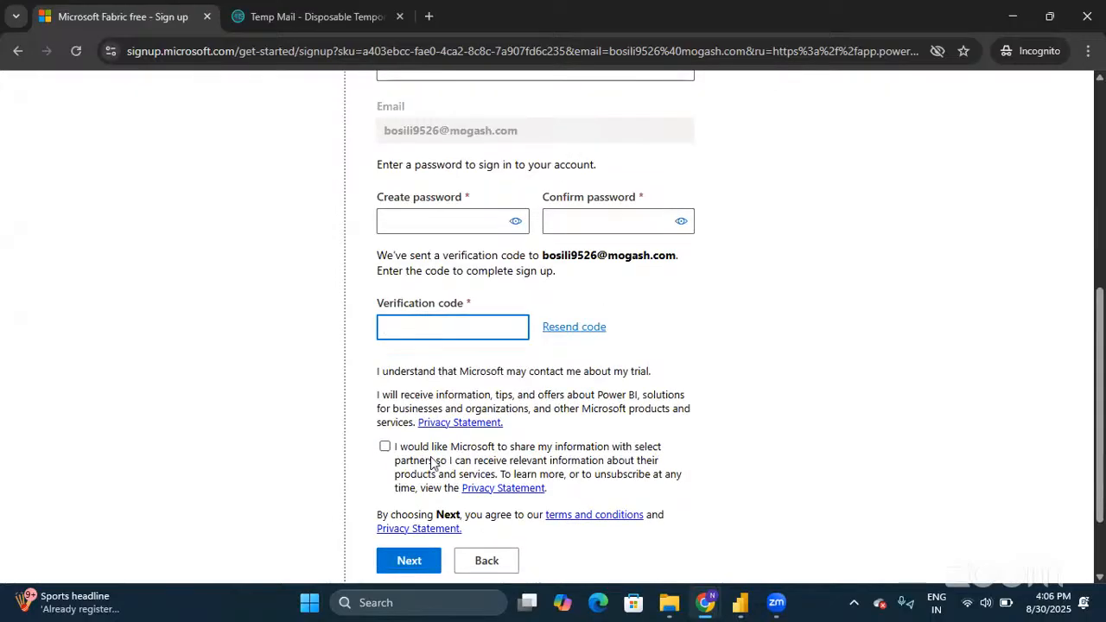
Enter the user's first and last name in the account form
scroll(704, 283, up, 5)
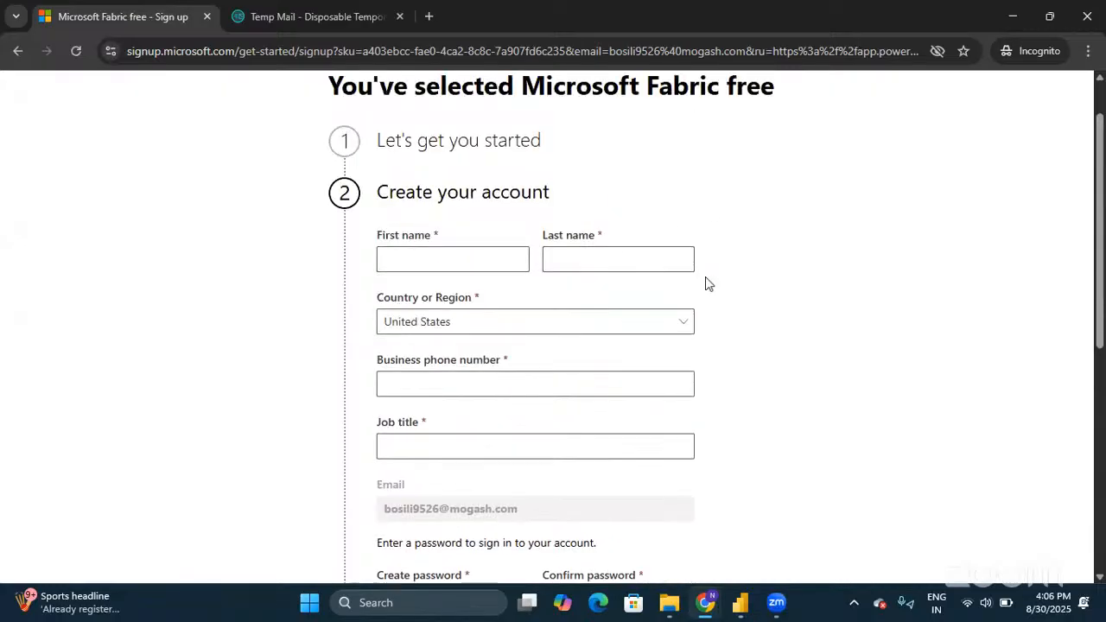
scroll(705, 283, up, 1)
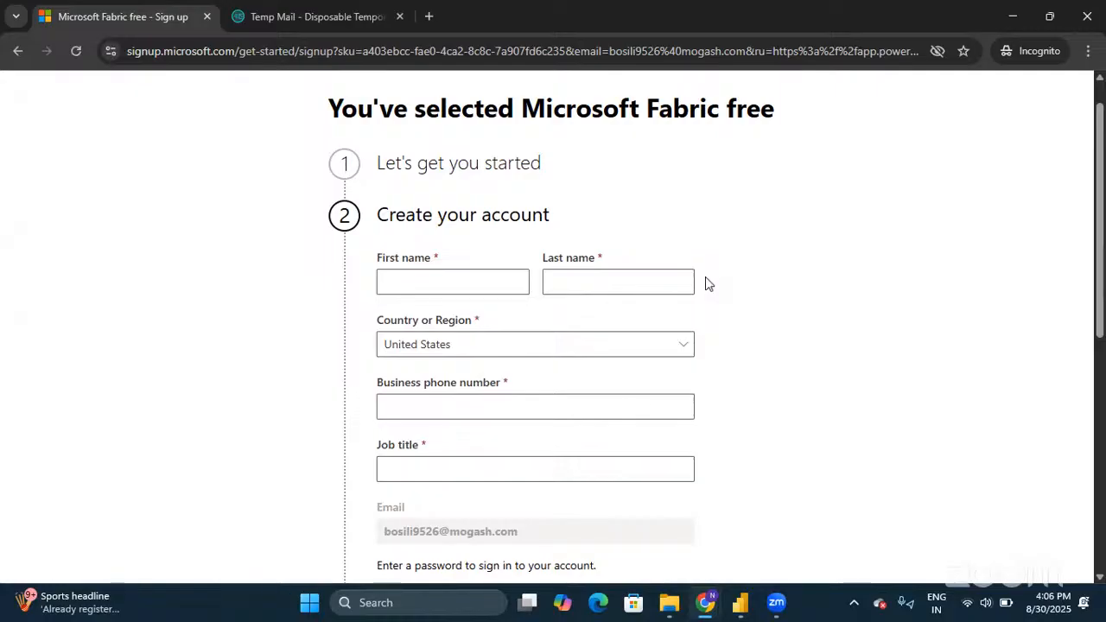
click(476, 287)
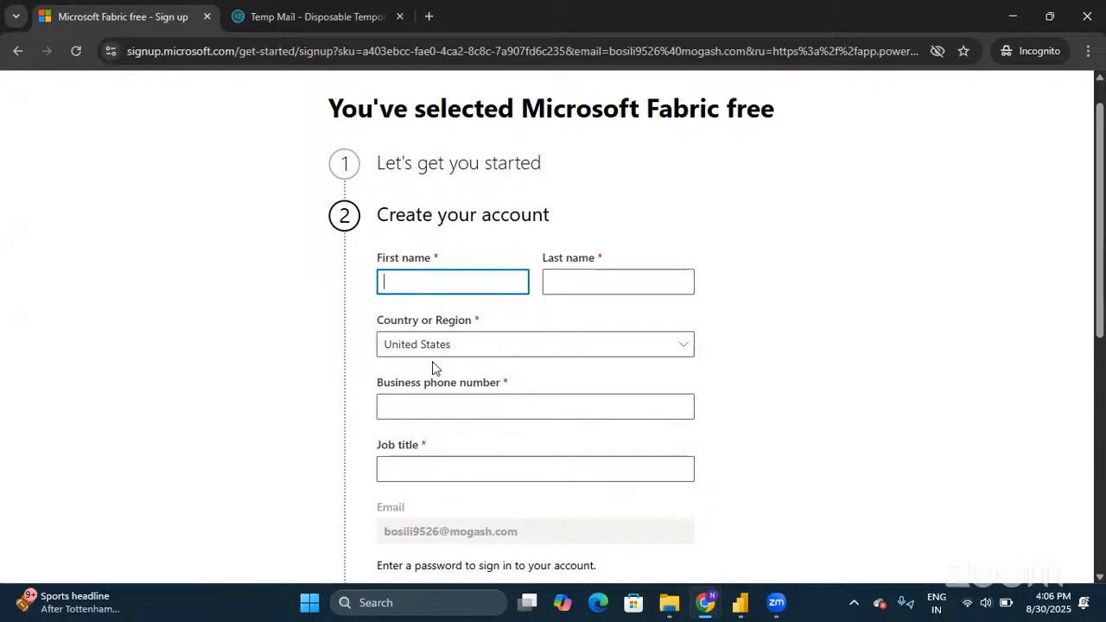
key(Tab)
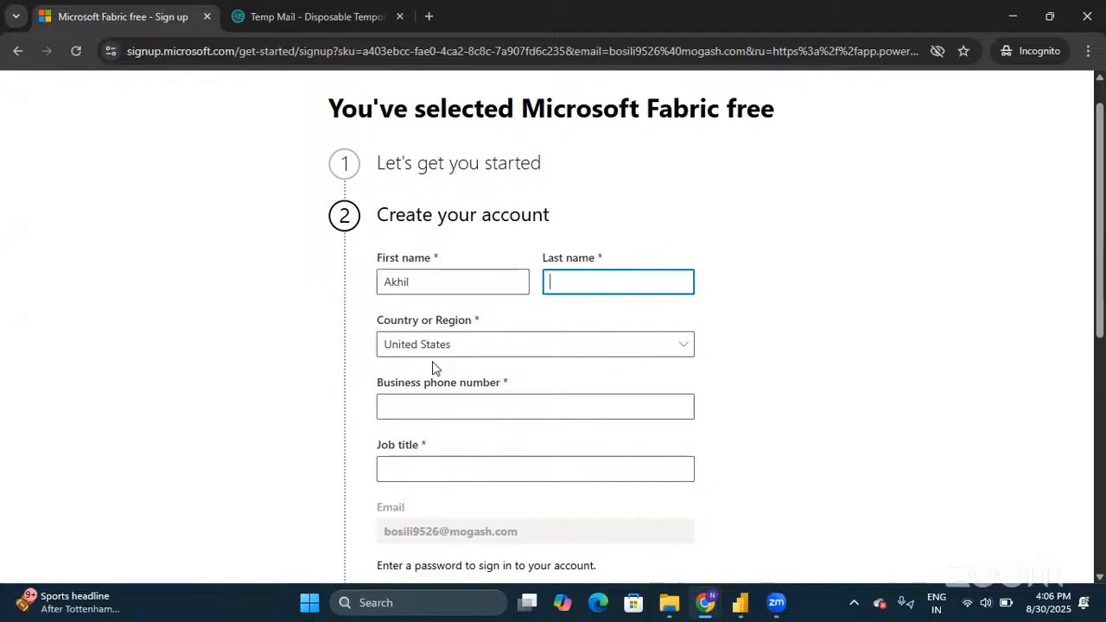
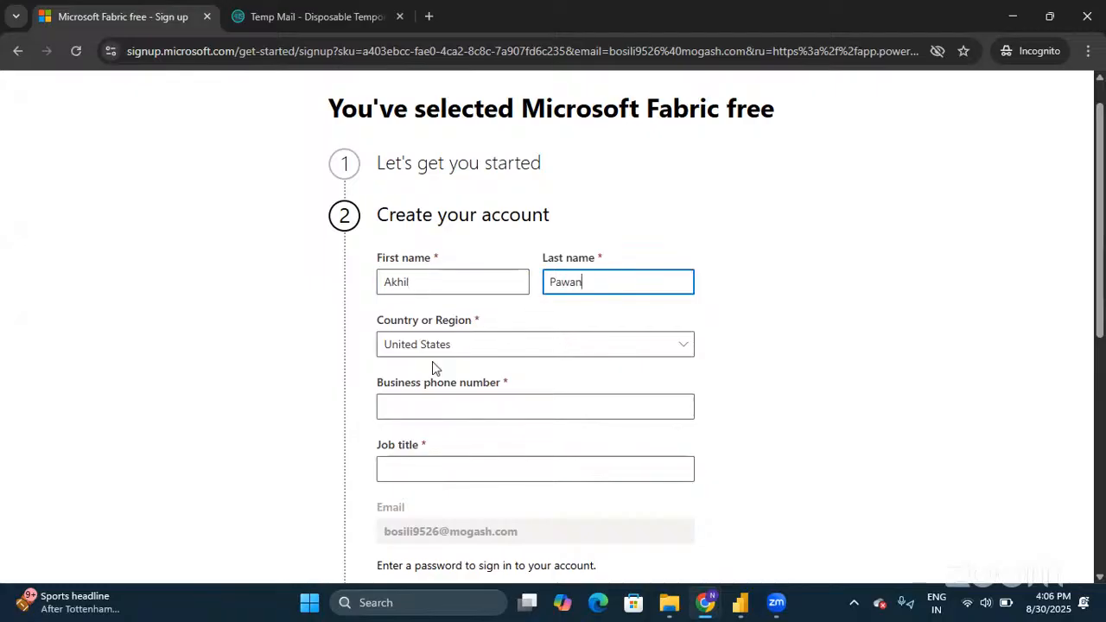
key(Tab)
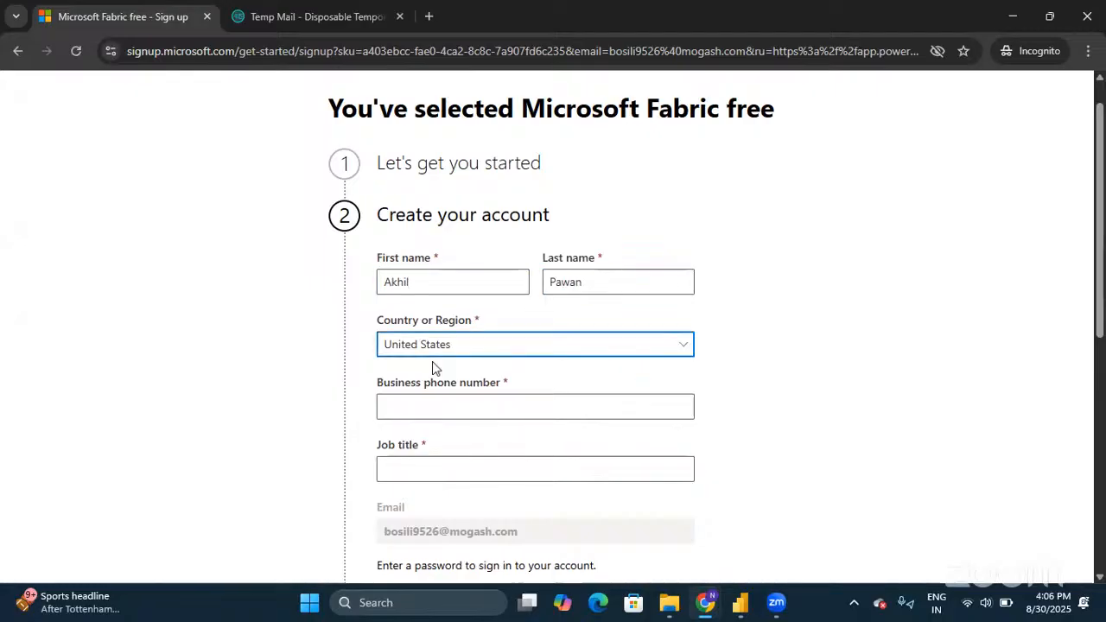
Enter the 10-digit business phone number and job title 'Data Scientist'
click(433, 415)
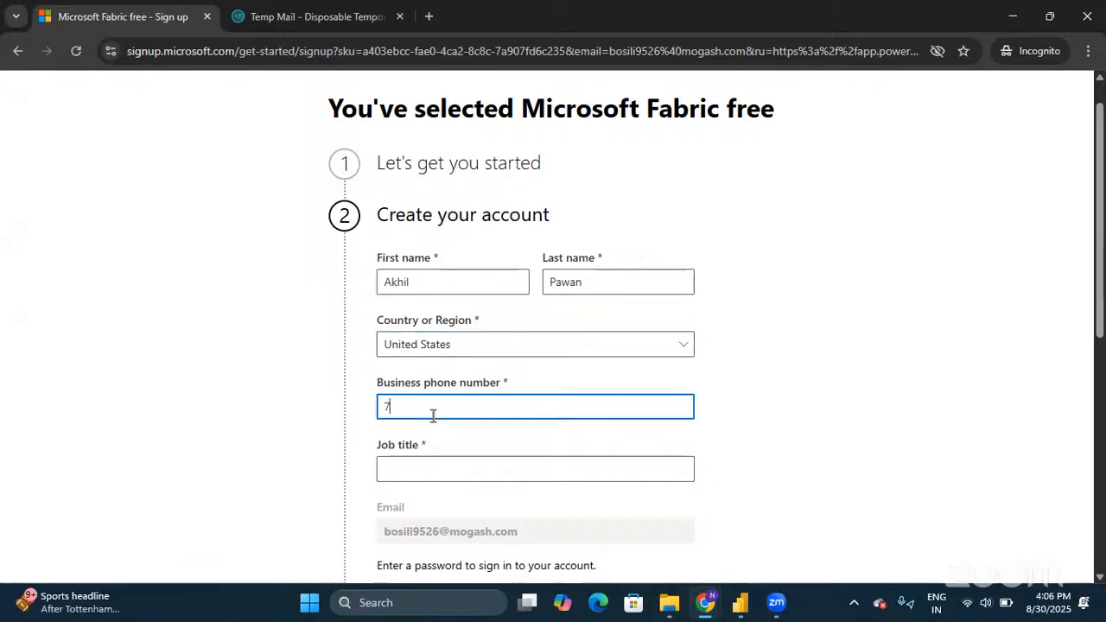
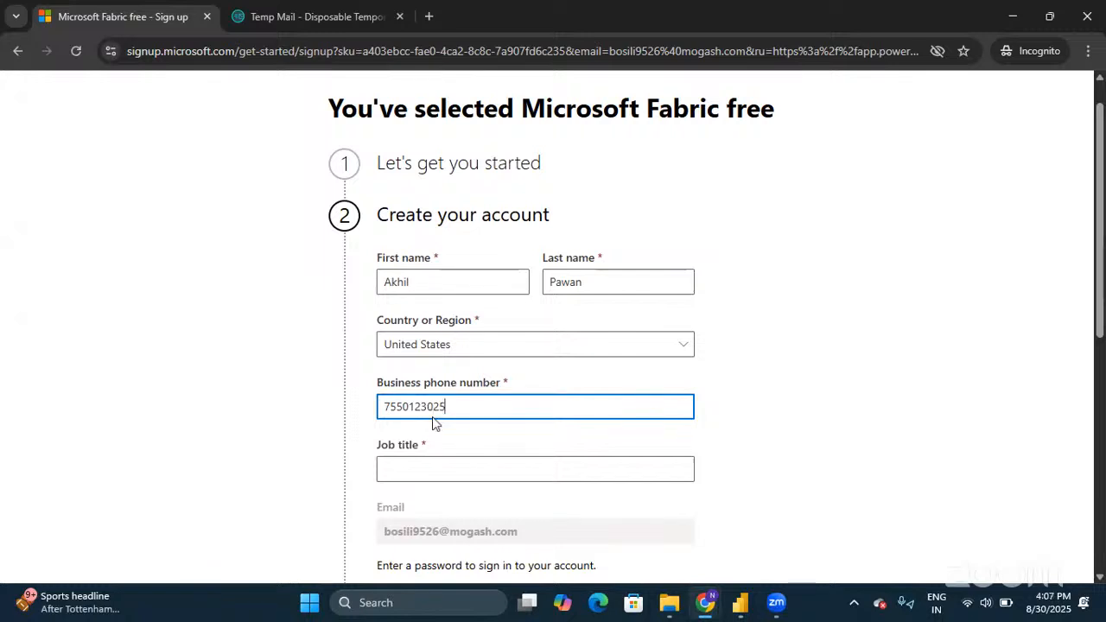
click(438, 470)
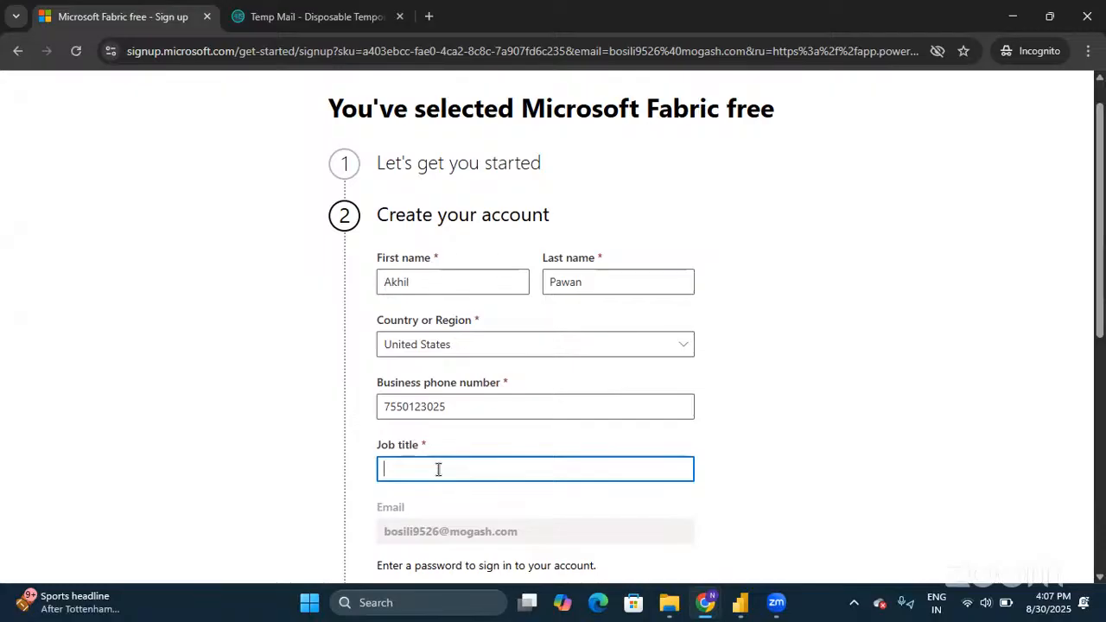
text(Data Scientist)
Type the new account password, confirm it, and focus the Verification code field
scroll(438, 470, down, 2)
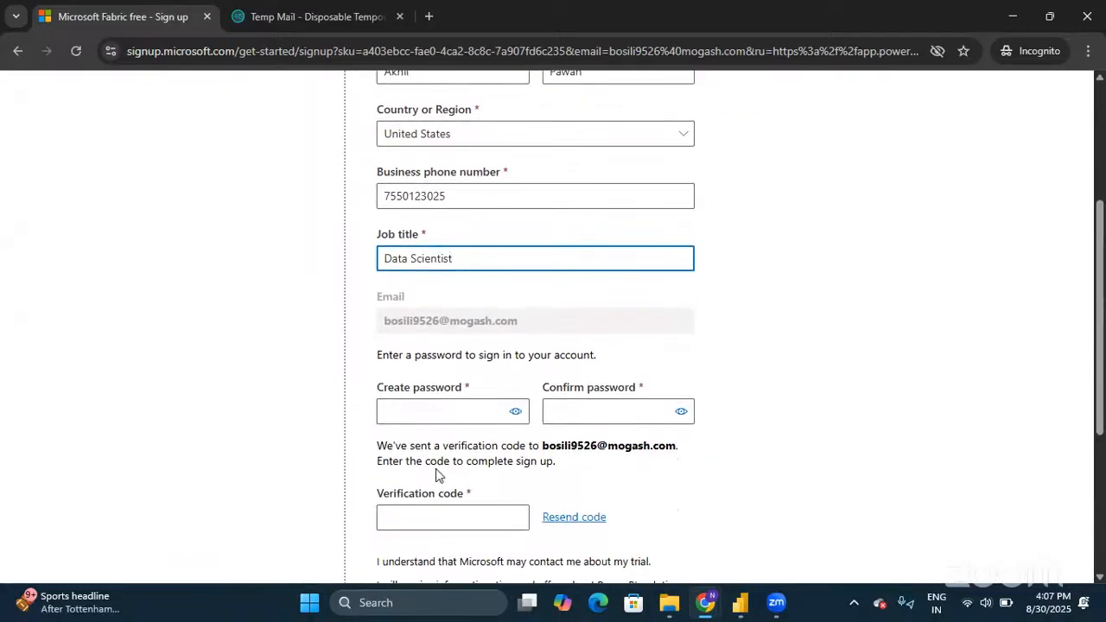
click(427, 422)
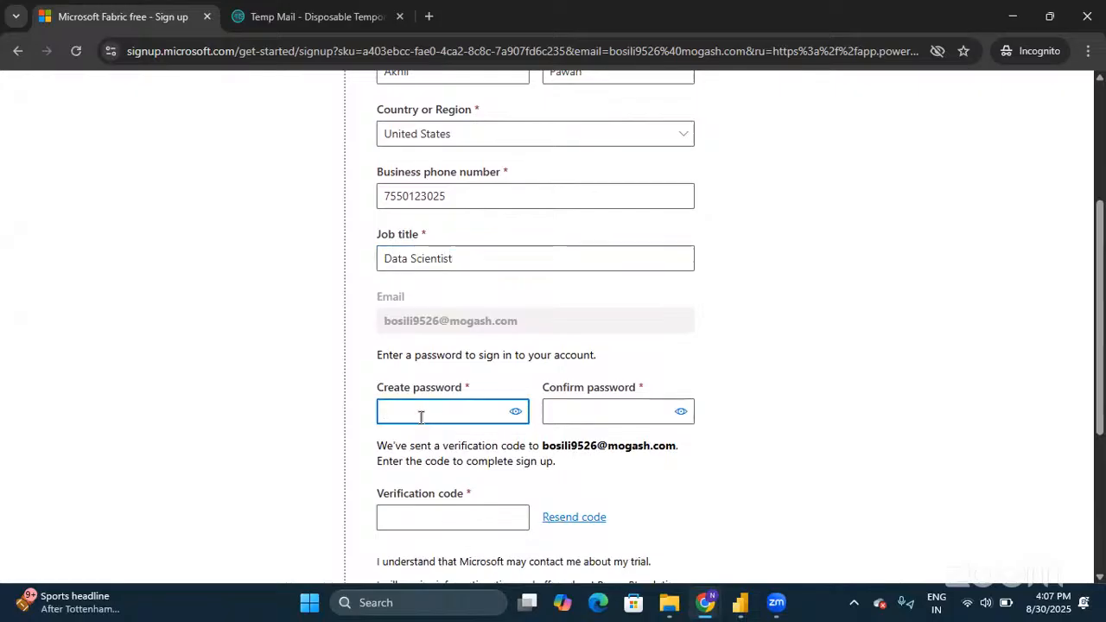
text(••••••••••)
key(Tab)
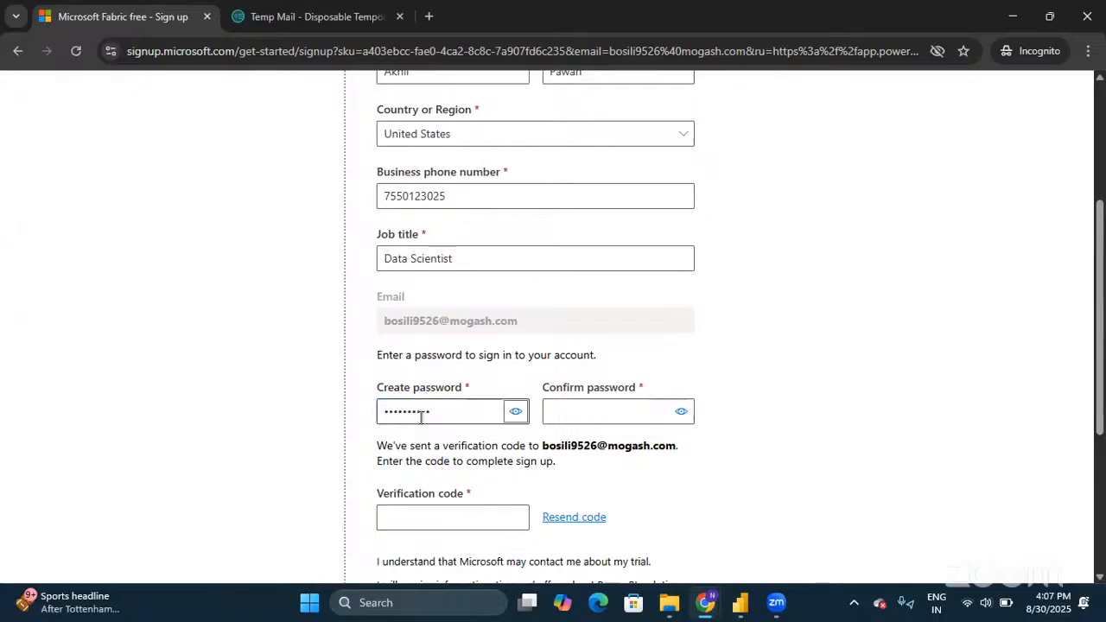
key(Tab)
text(•••)
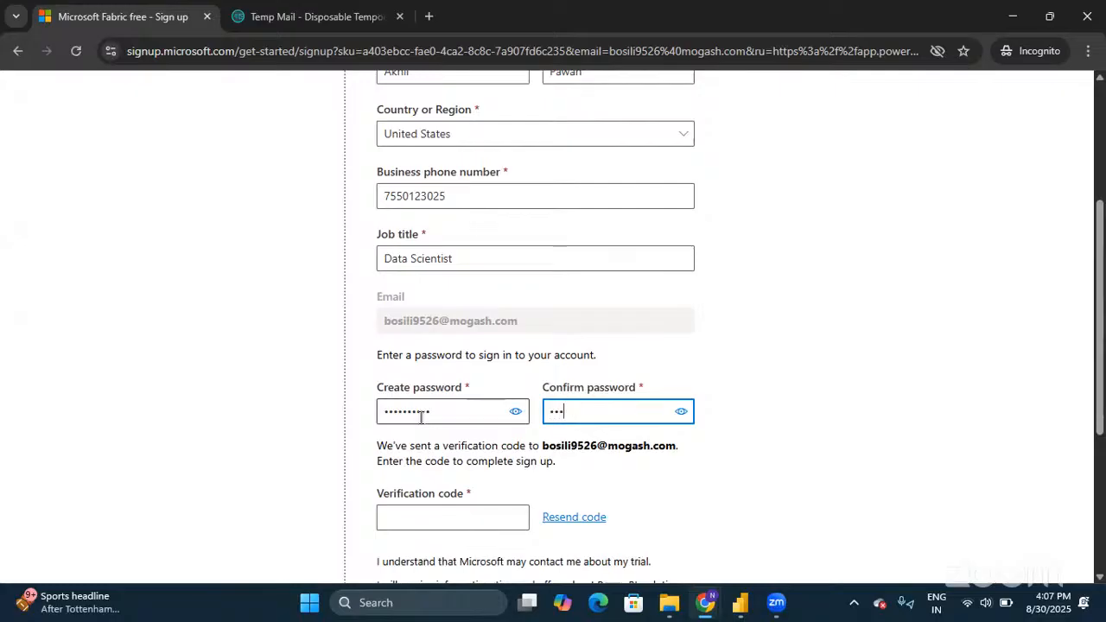
text(•••••••)
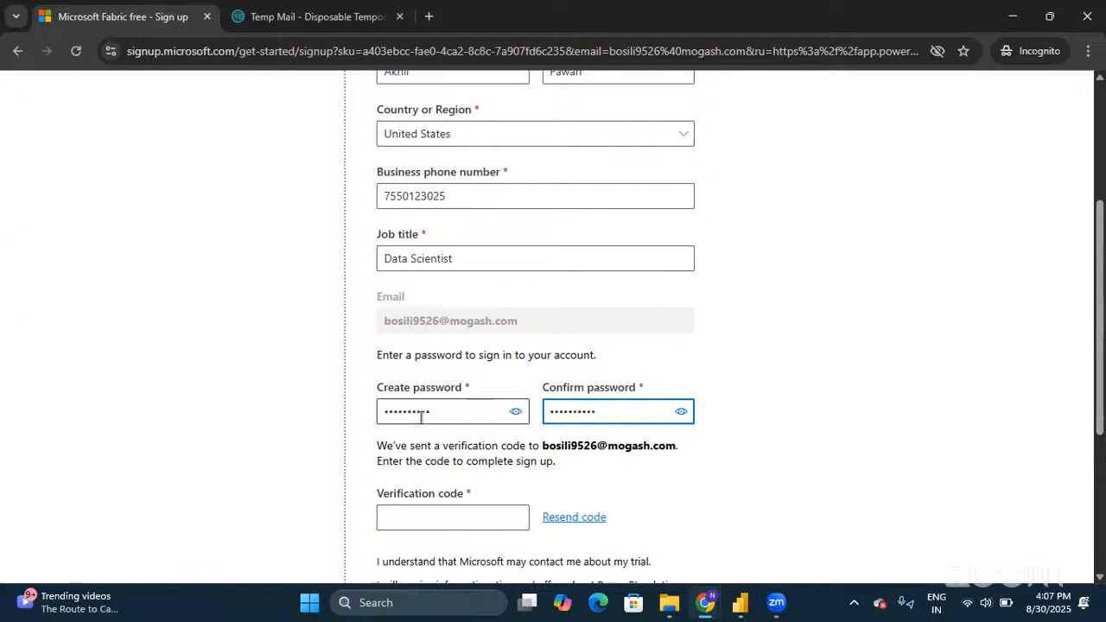
scroll(420, 417, down, 1)
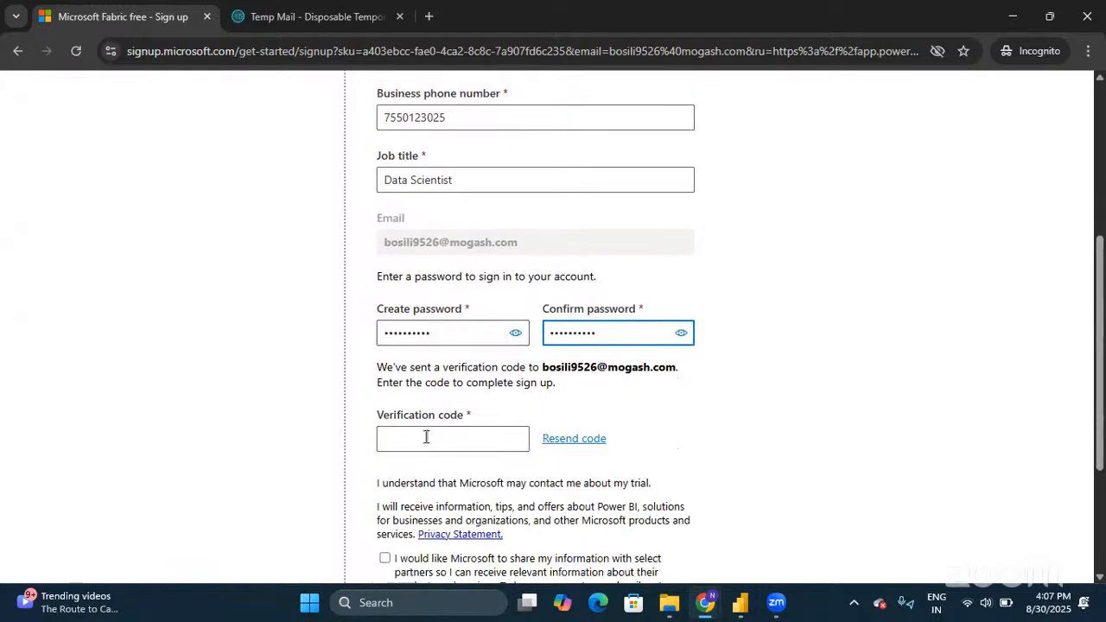
click(428, 442)
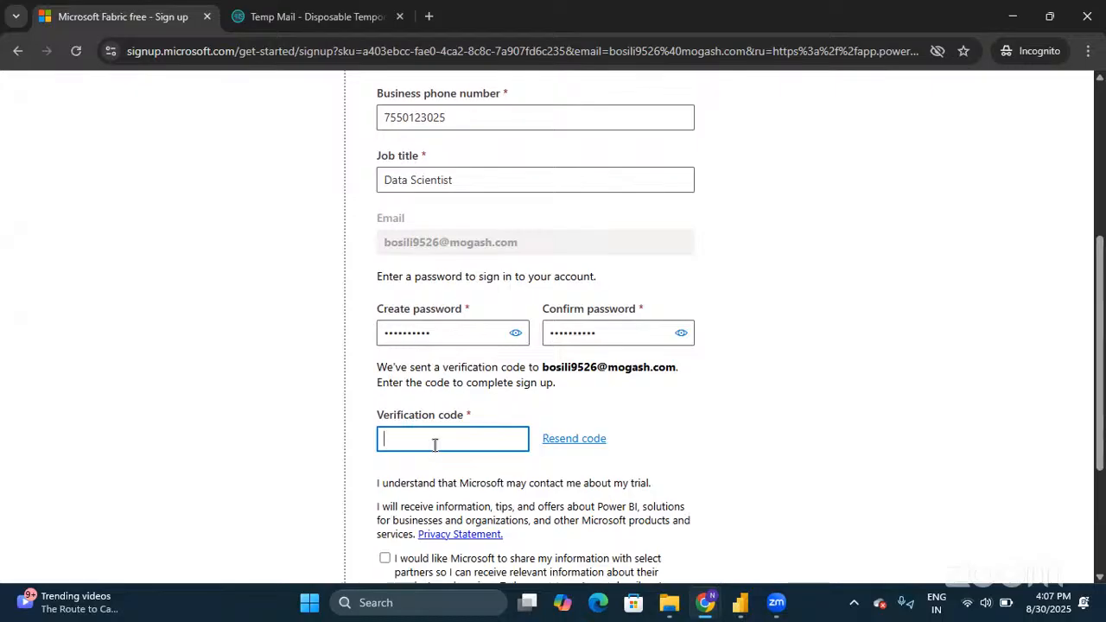
Read the emailed verification code in the Temp Mail inbox and enter it on the sign-up form
click(332, 29)
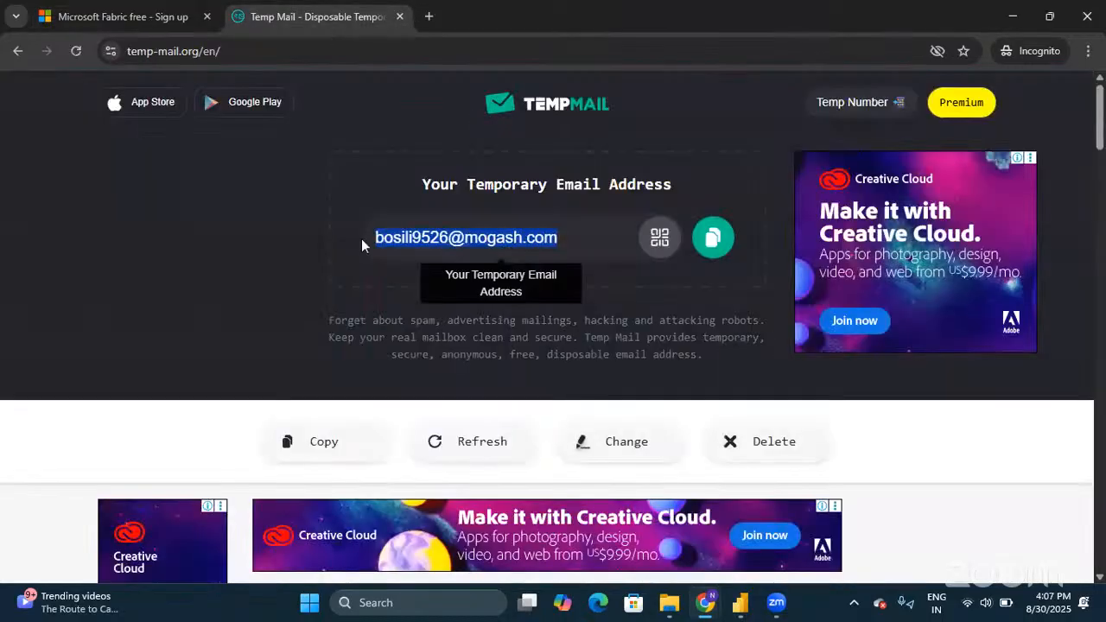
scroll(361, 238, down, 5)
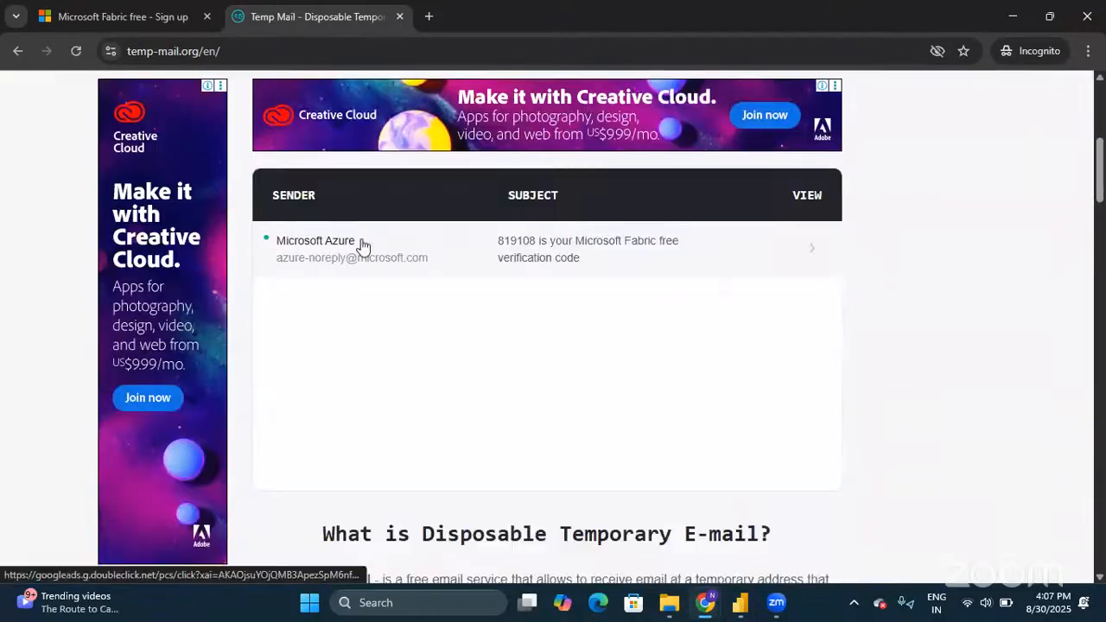
scroll(361, 247, down, 1)
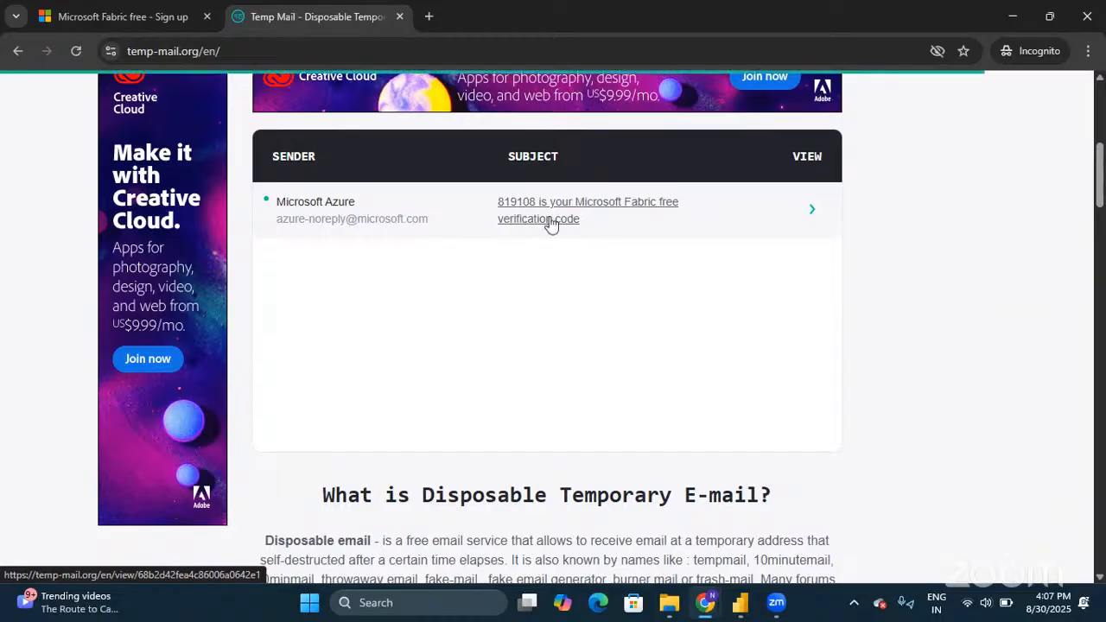
click(153, 16)
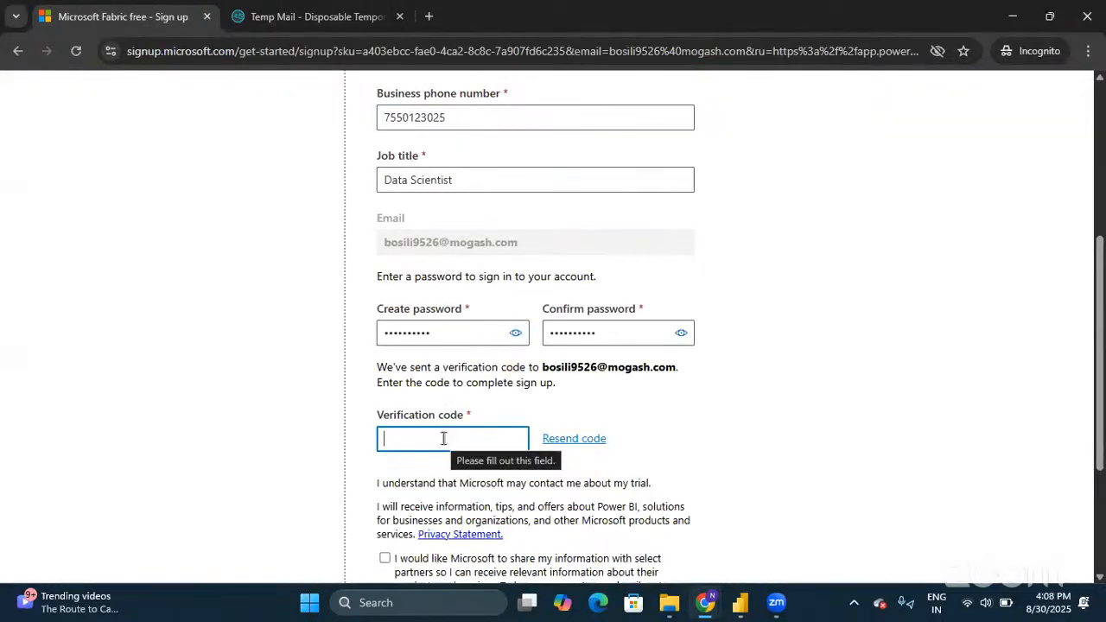
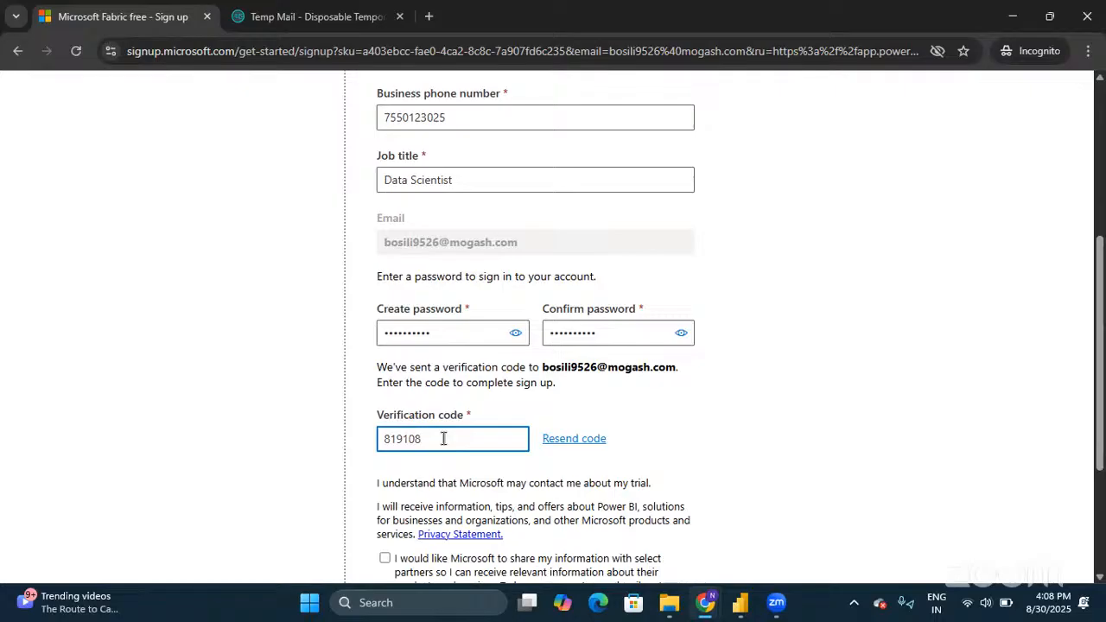
scroll(443, 439, down, 5)
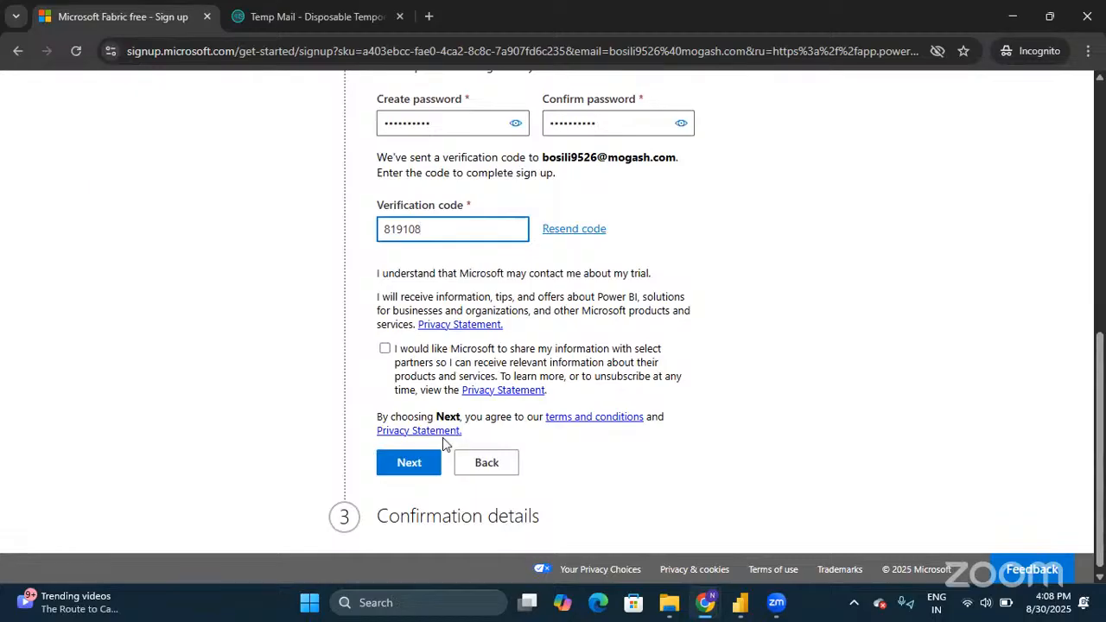
scroll(443, 439, down, 1)
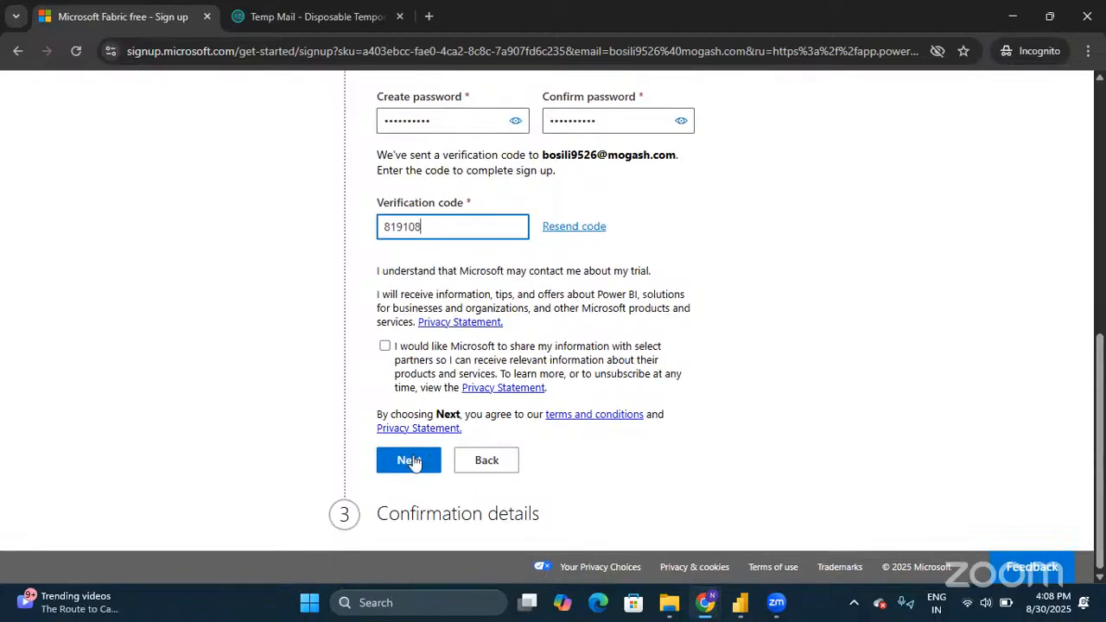
Submit the completed sign-up and choose Get Started on the confirmation page
click(412, 461)
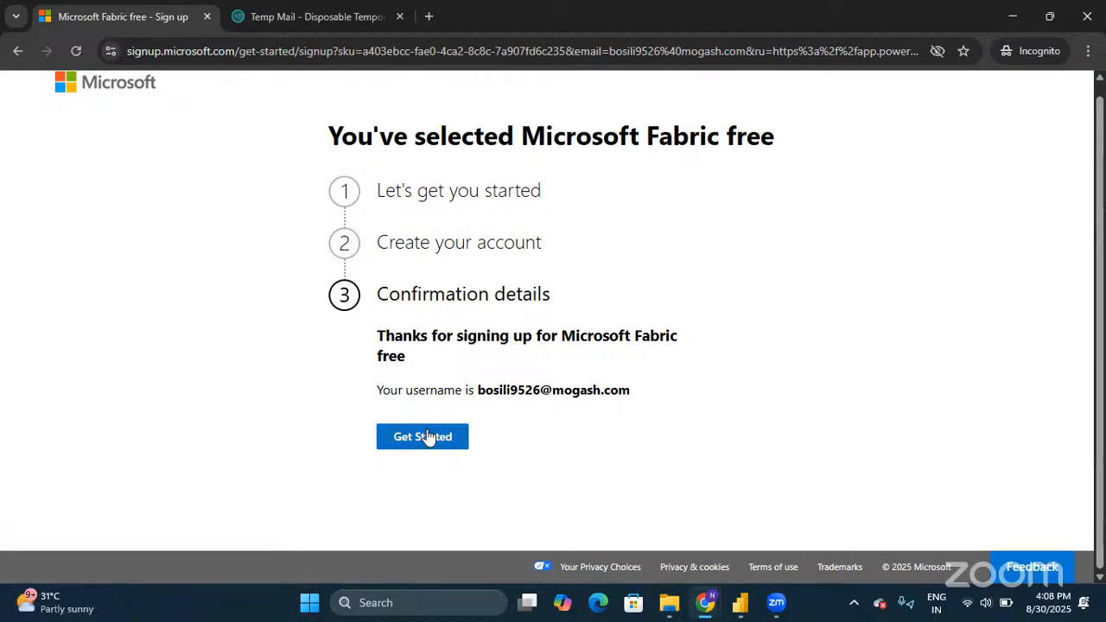
click(427, 436)
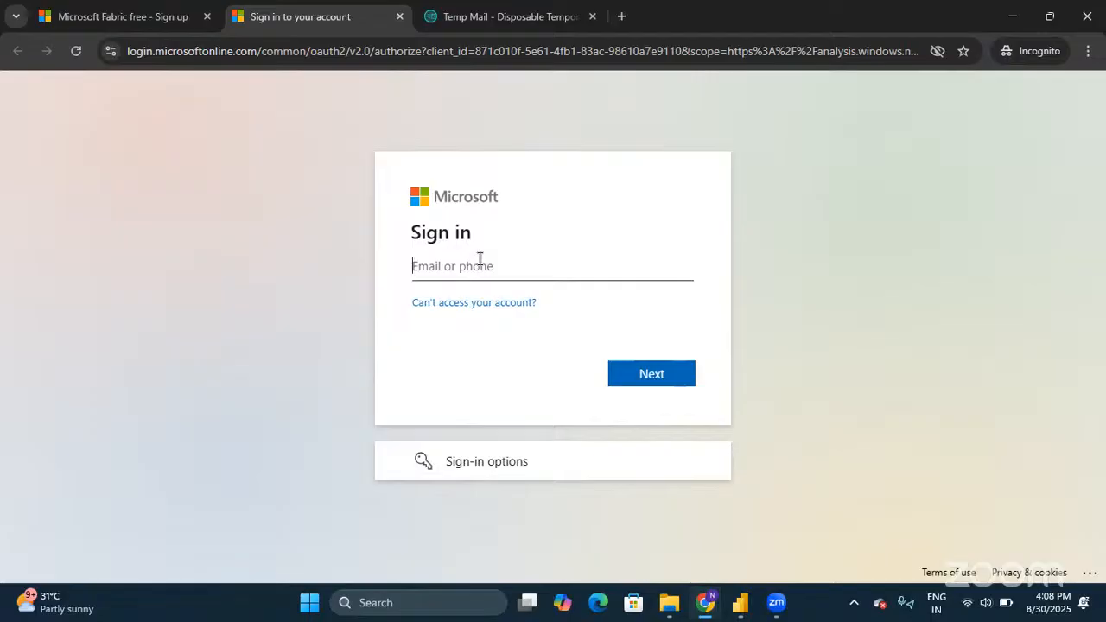
Paste the new Fabric account's email and submit its password to sign in
key(ctrl+v)
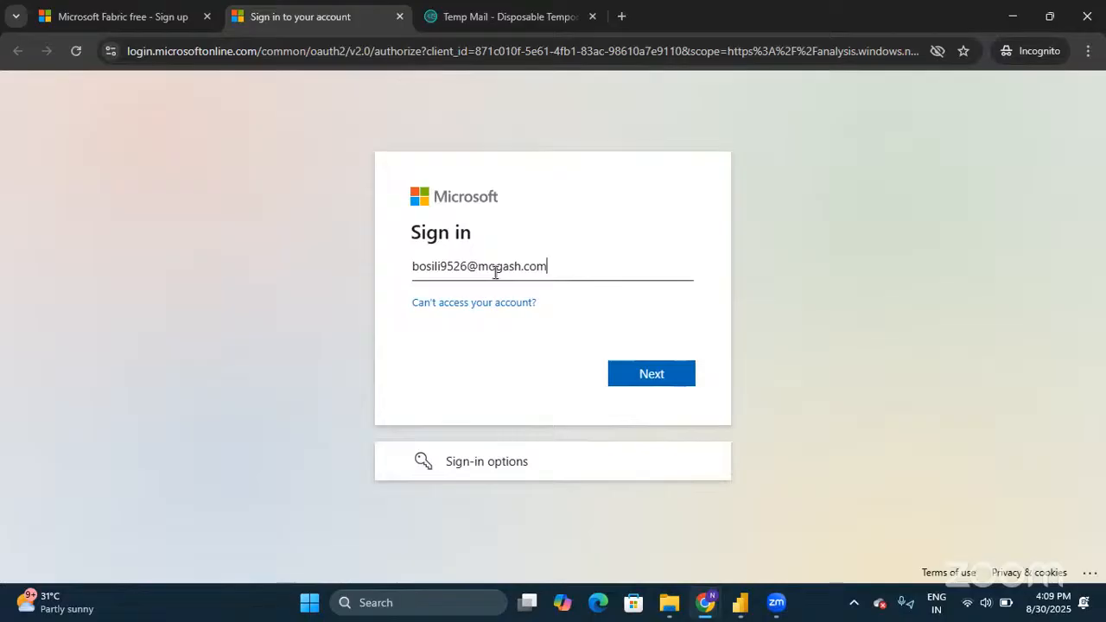
key(Return)
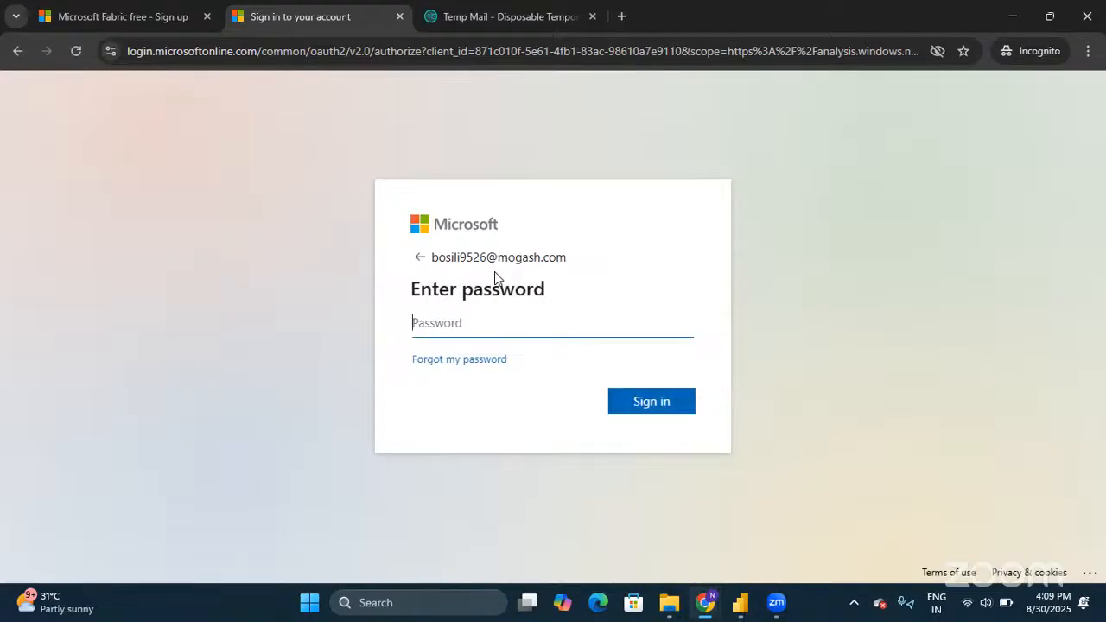
text(••••••••••)
key(Return)
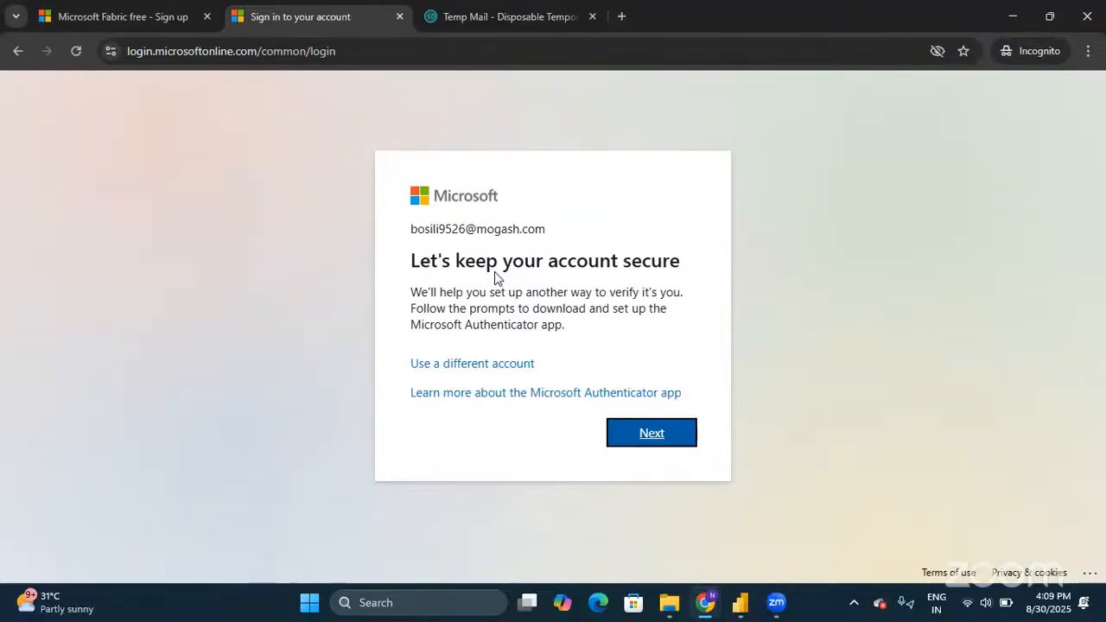
Begin Microsoft Authenticator setup and proceed past getting the app to the QR-code pairing step
click(652, 432)
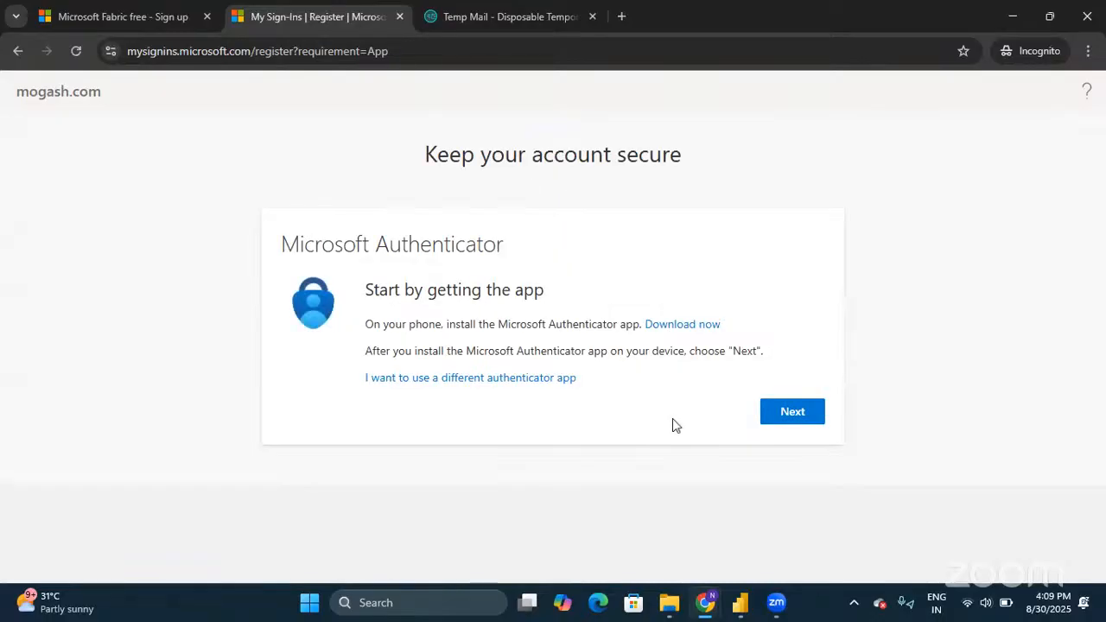
click(786, 415)
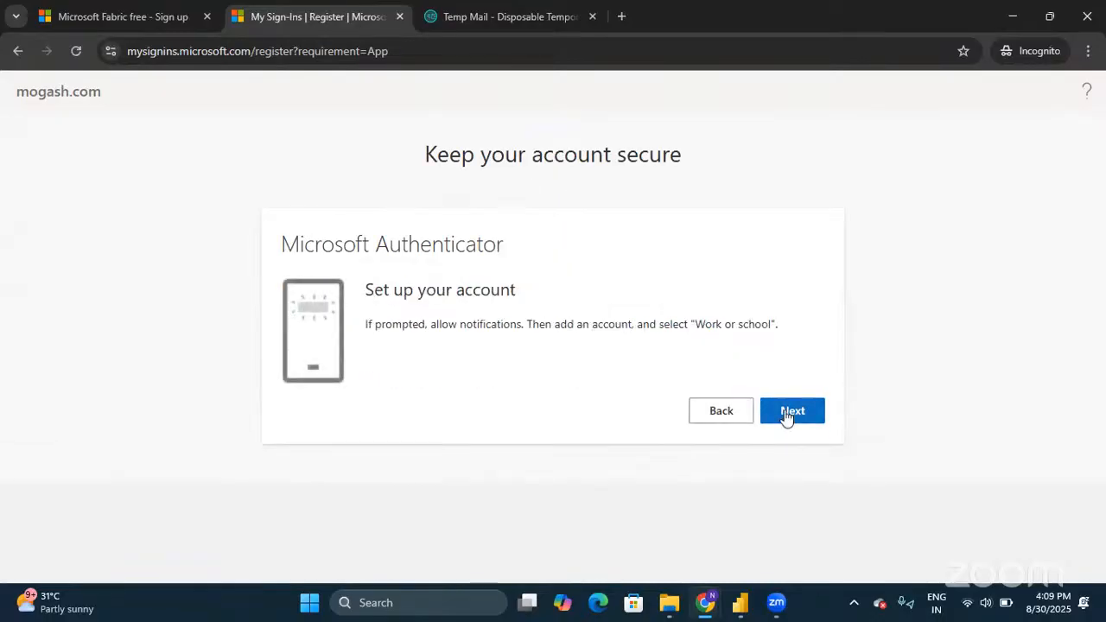
click(787, 415)
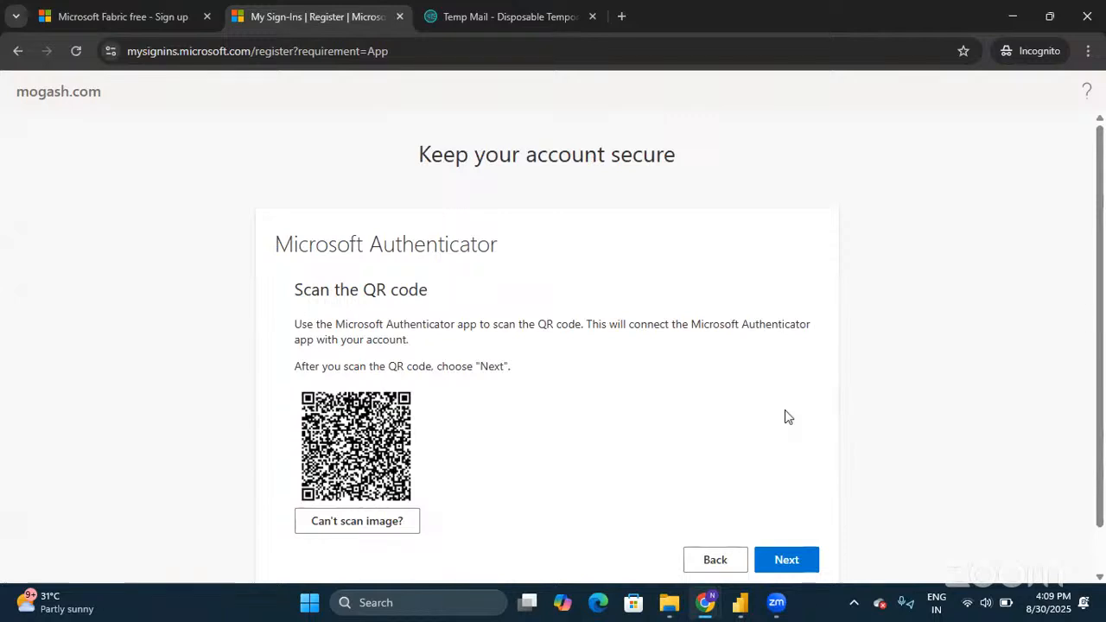
Try continuing past the QR code, then step back twice to 'Start by getting the app'
scroll(787, 418, down, 1)
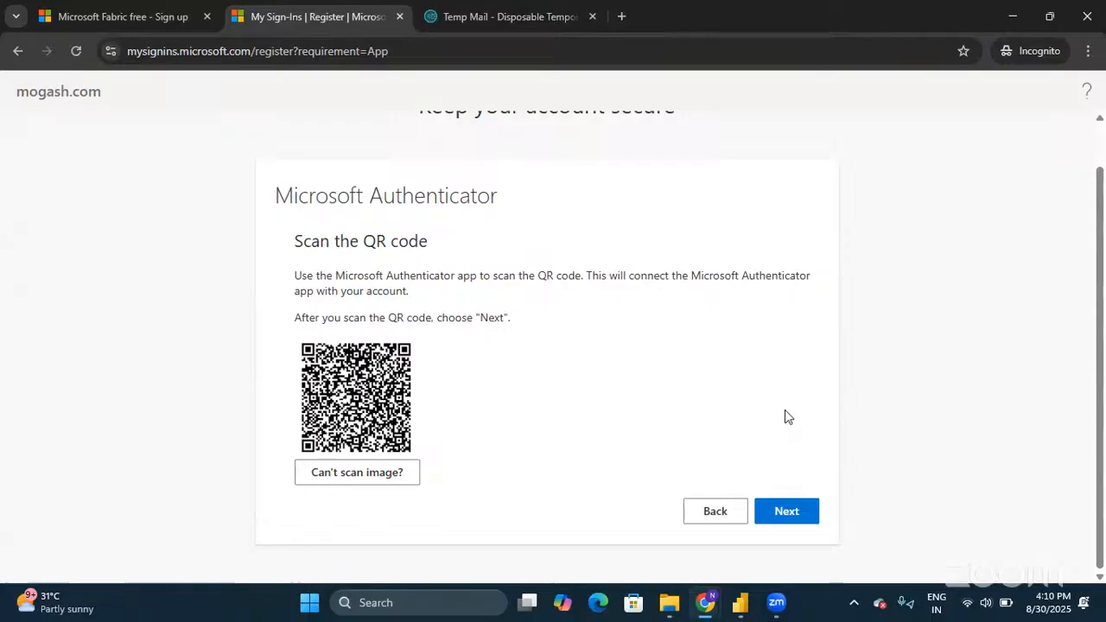
click(785, 512)
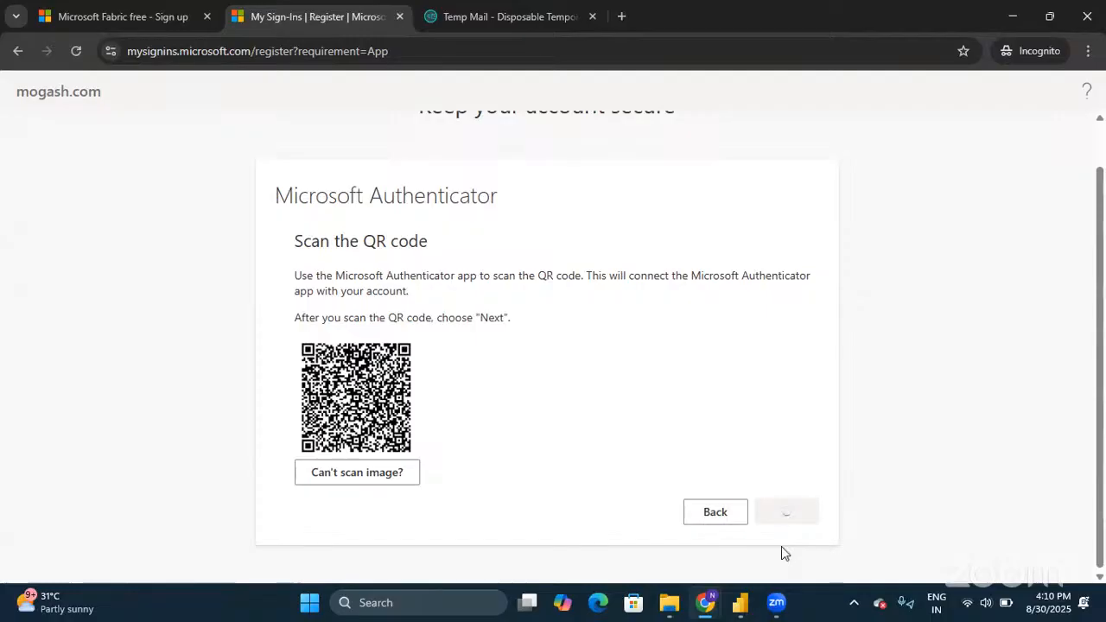
click(726, 515)
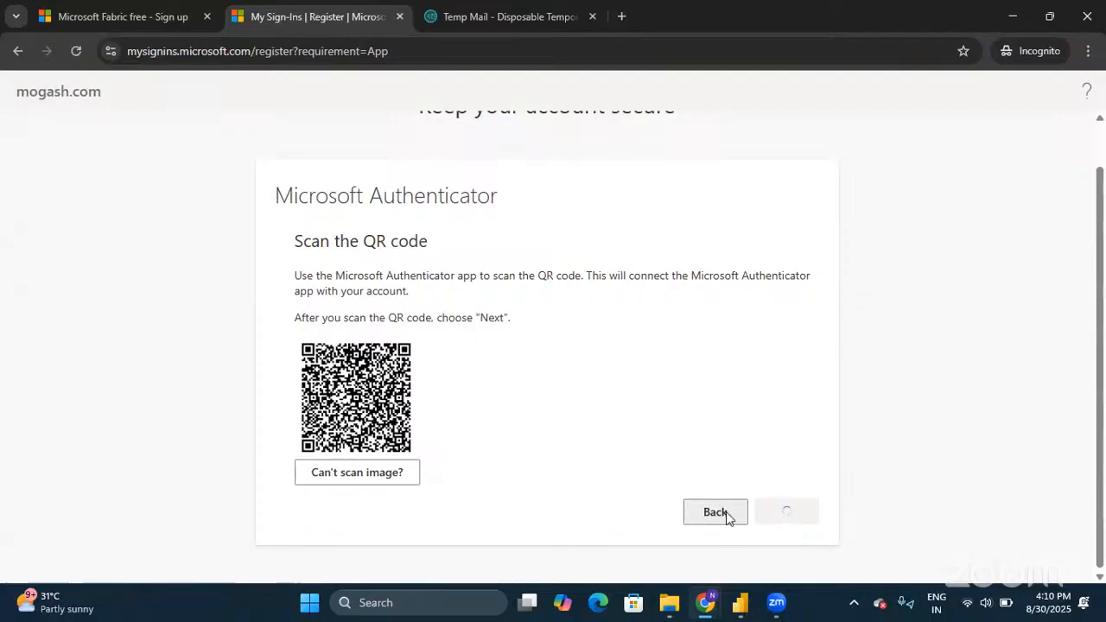
click(721, 412)
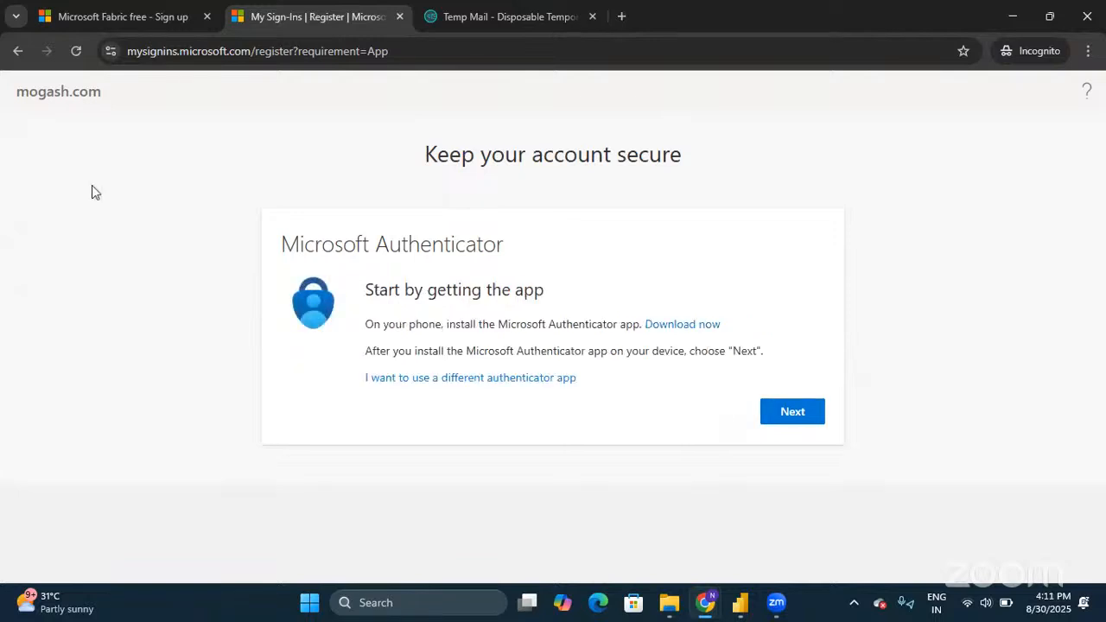
Back out of the security prompt, choose the signed-in account, and reveal the desktop
click(19, 51)
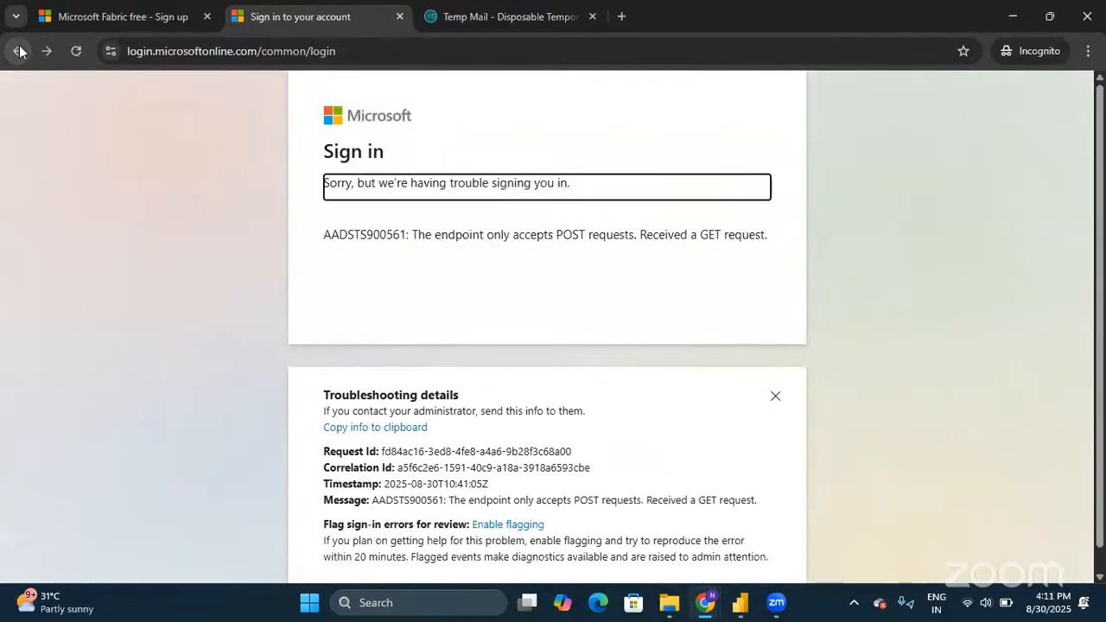
click(19, 51)
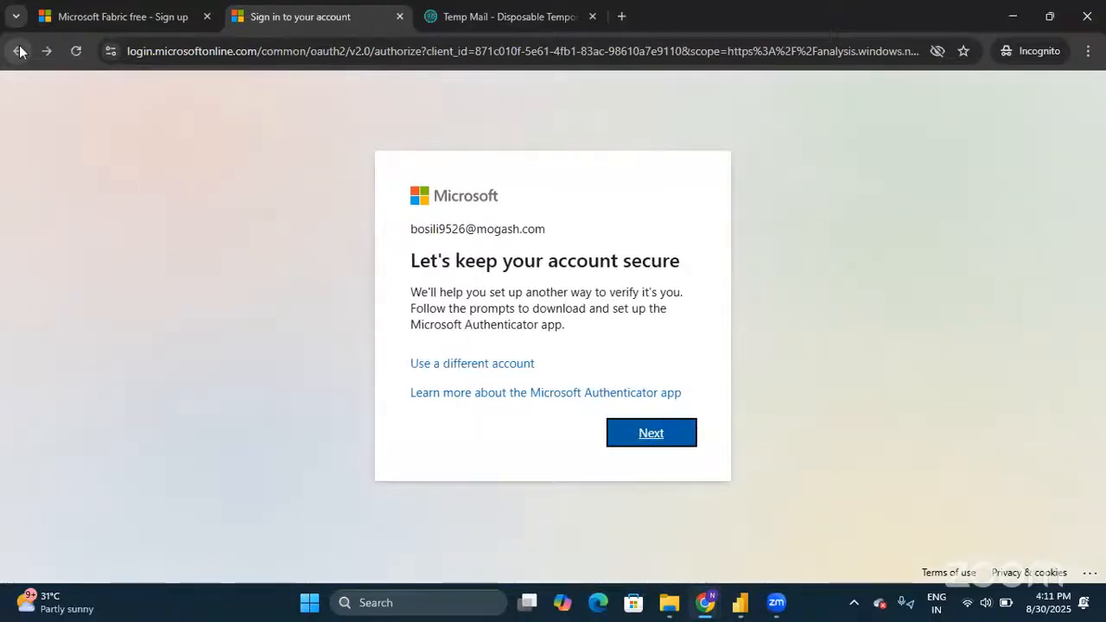
click(460, 364)
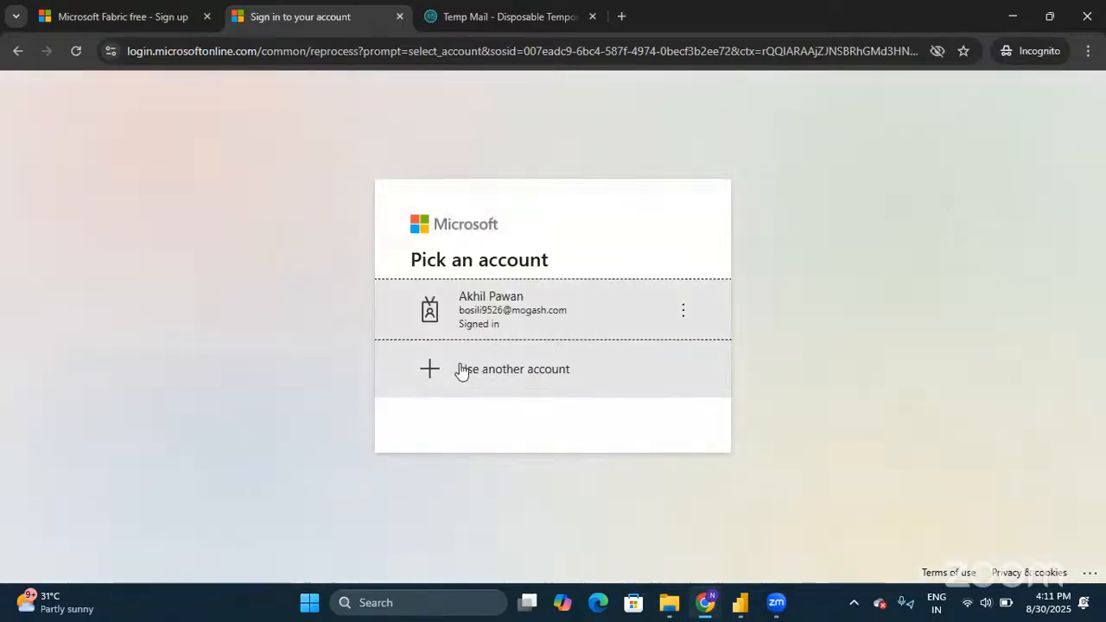
click(481, 325)
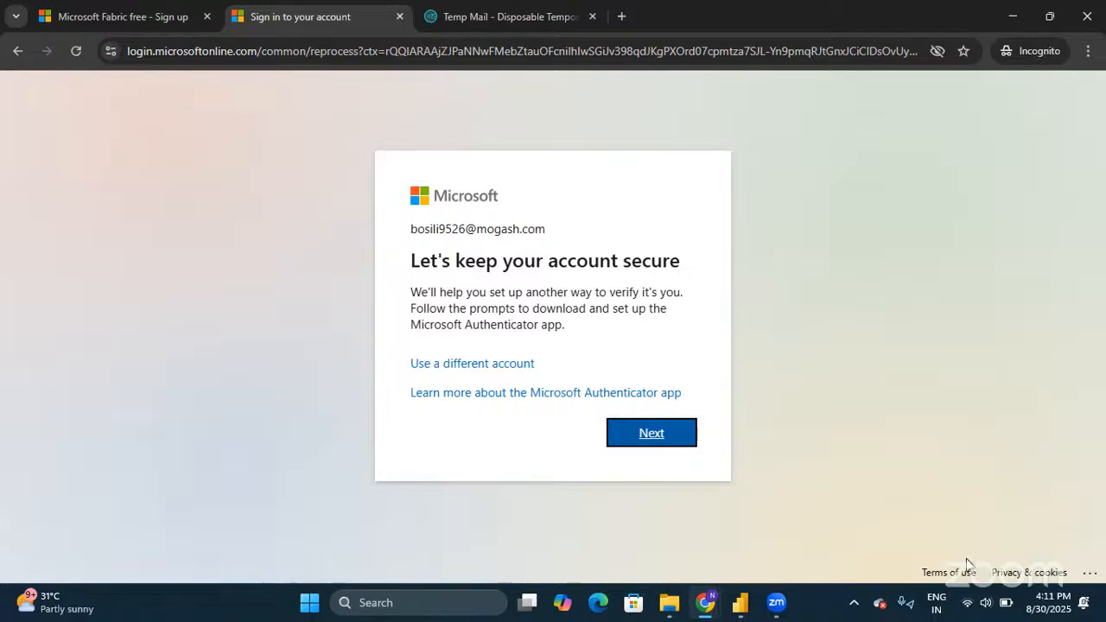
click(1104, 609)
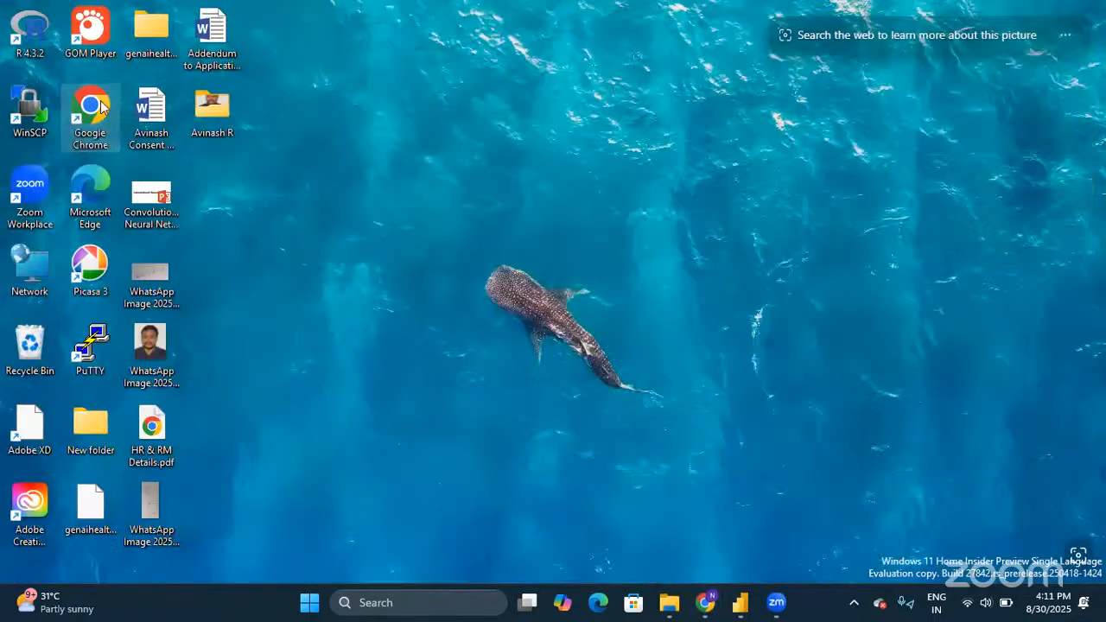
Launch Chrome with the Person 1 profile, maximise it, and open a new Incognito window
double_click(101, 105)
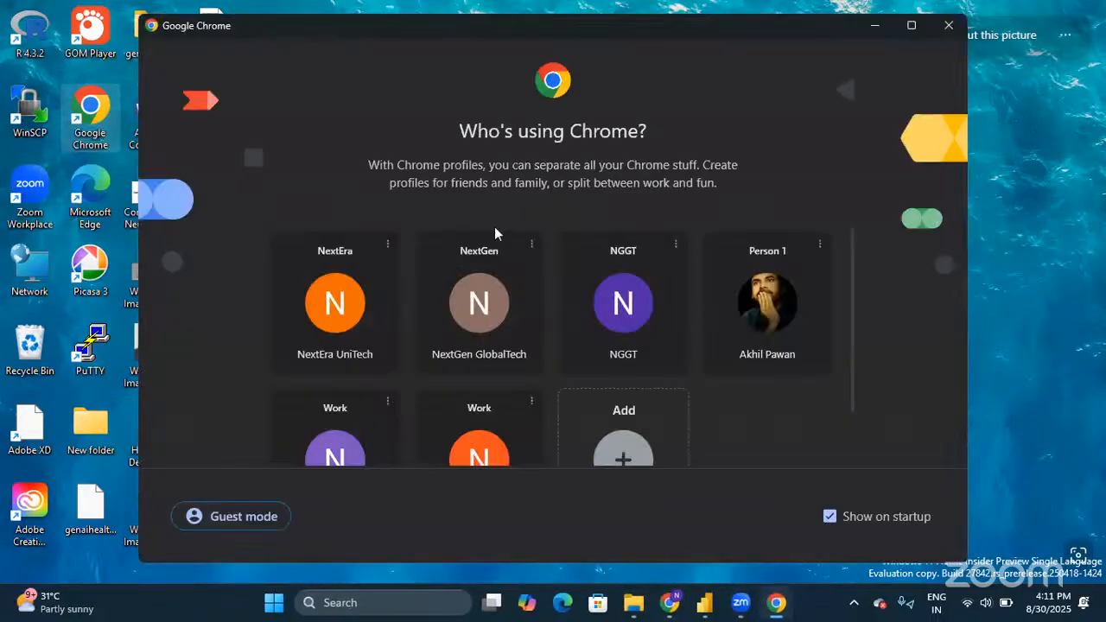
click(760, 312)
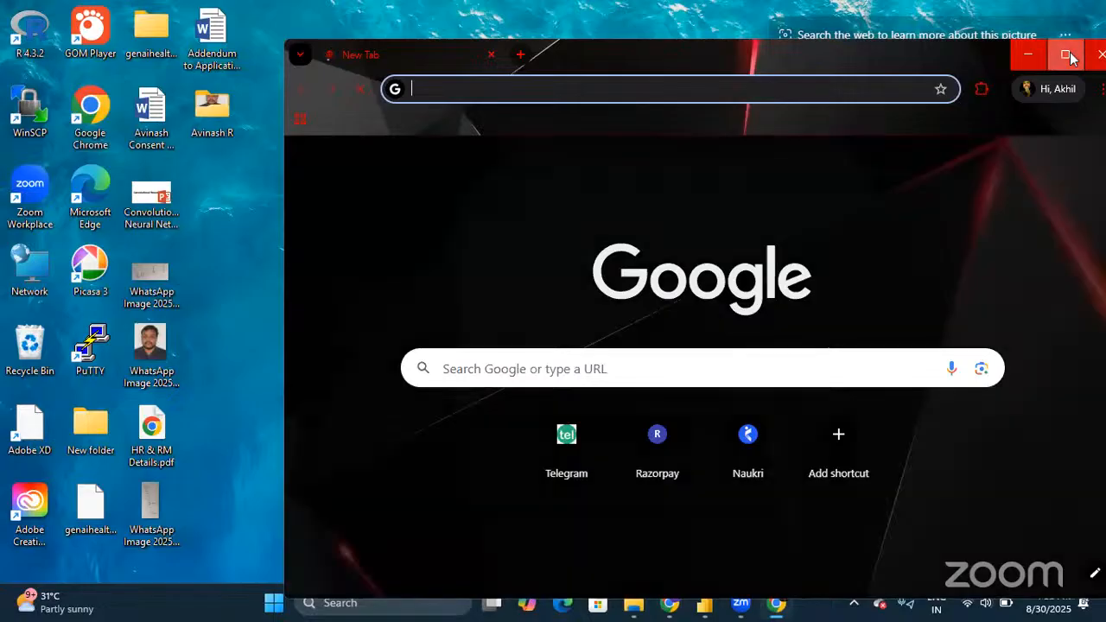
click(1068, 56)
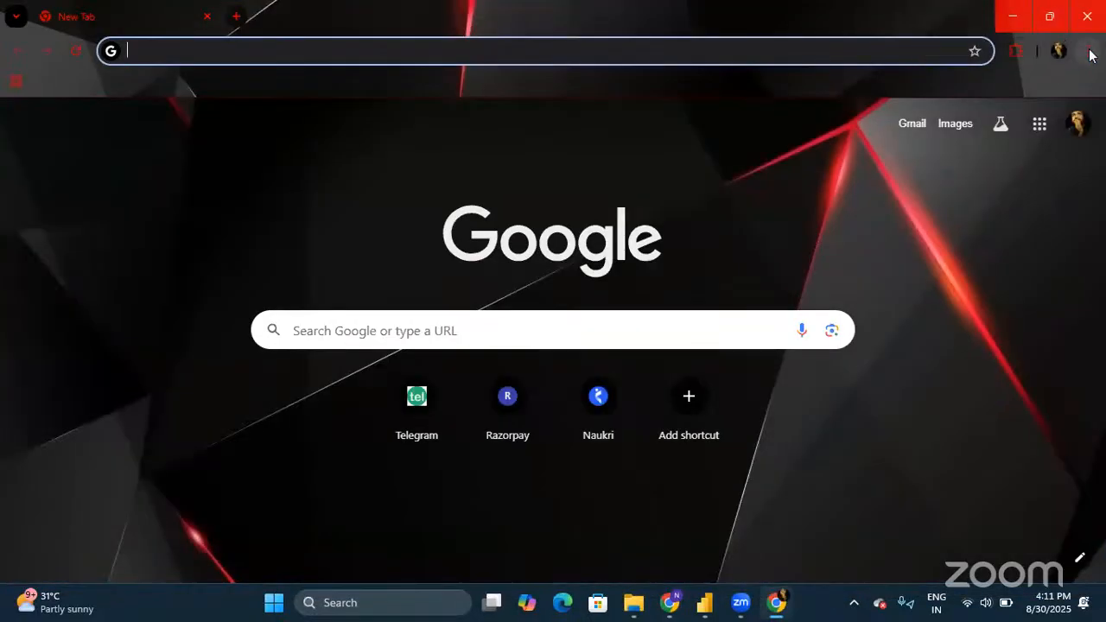
click(1090, 51)
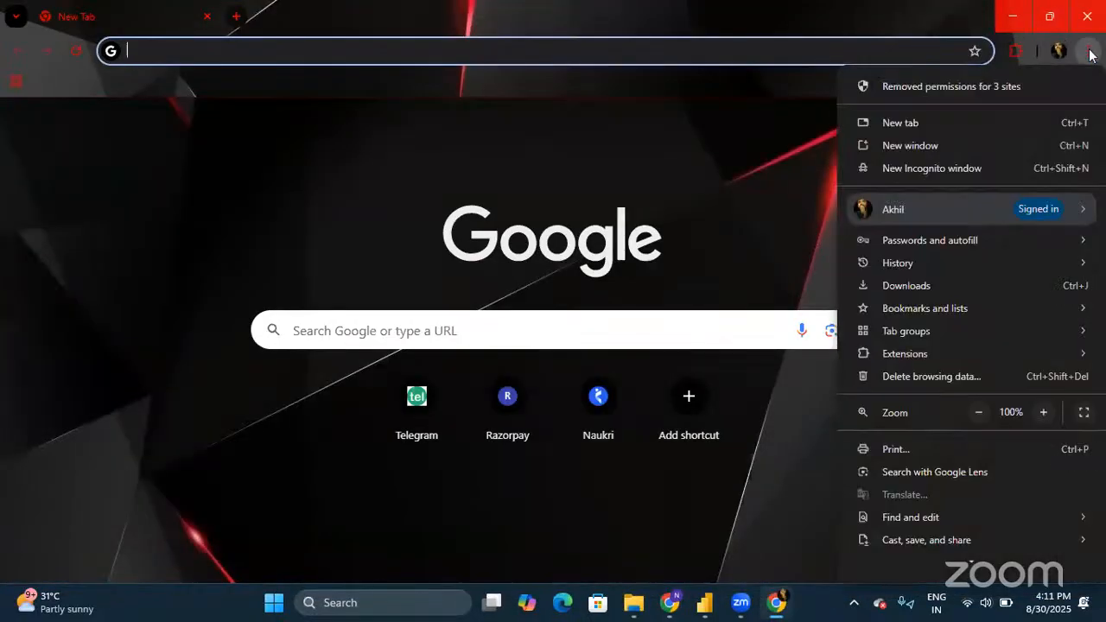
click(958, 167)
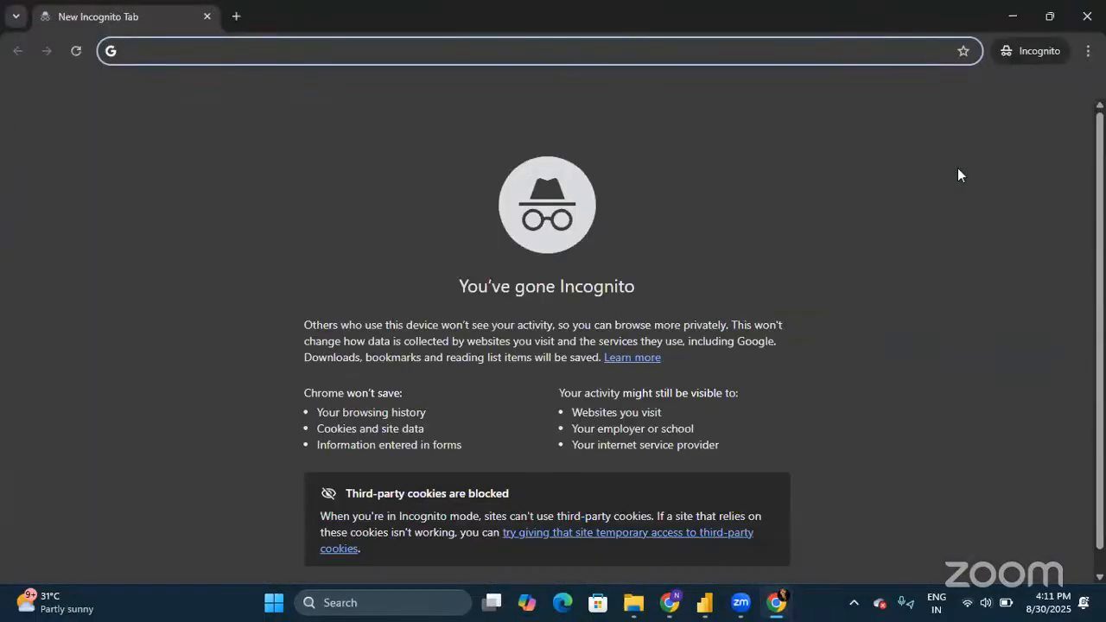
Load app.powerbi.com and focus its Email field on the sign-in page
text(app)
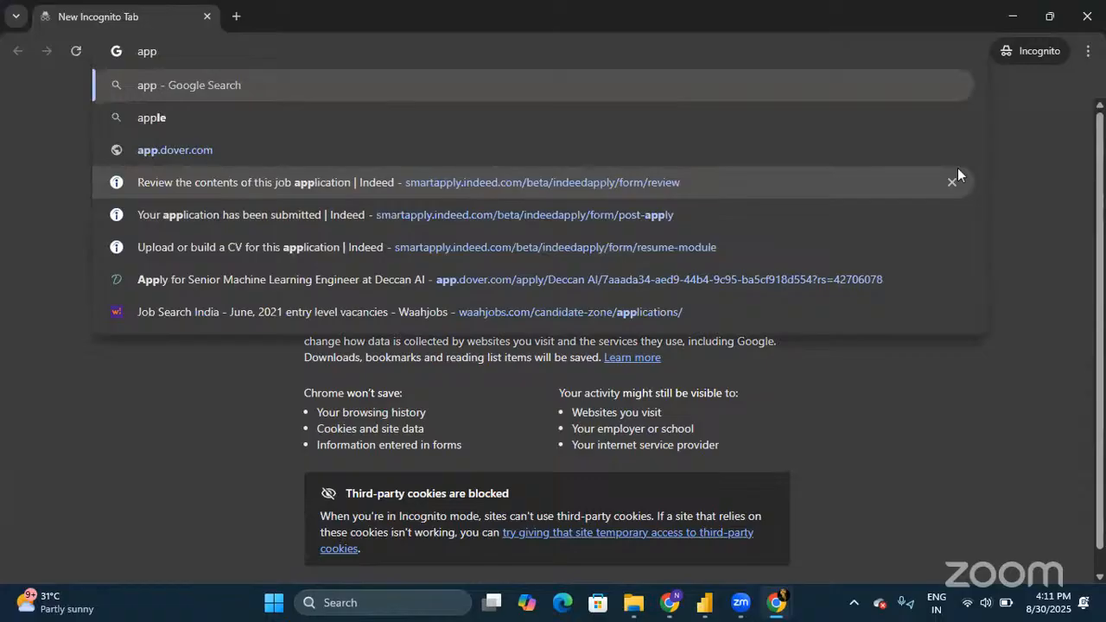
text(.powerbi)
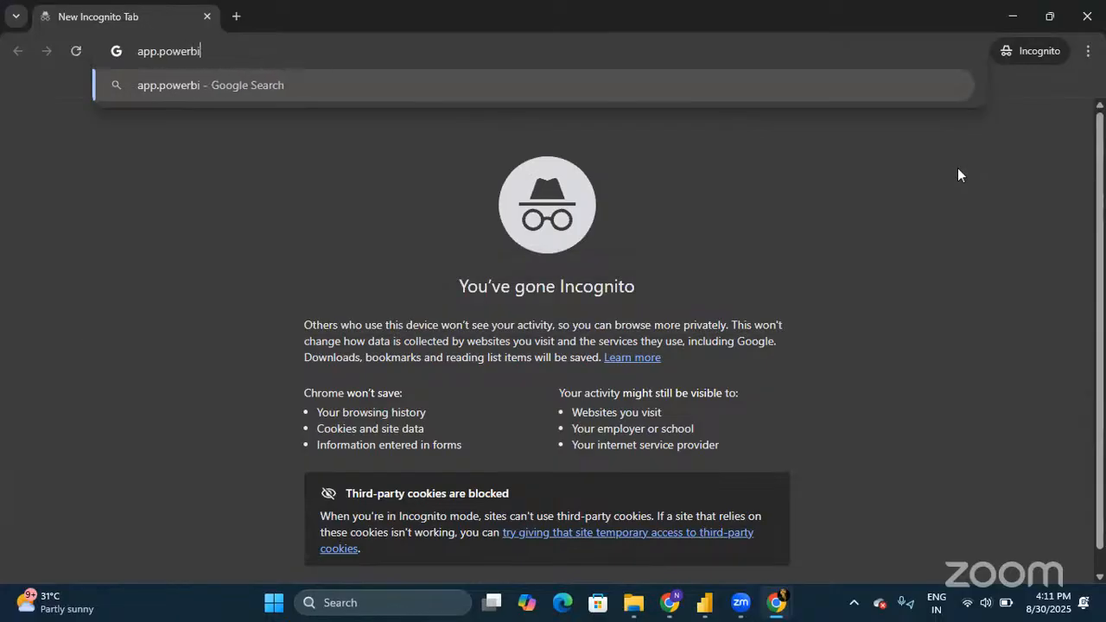
text(.com)
key(Return)
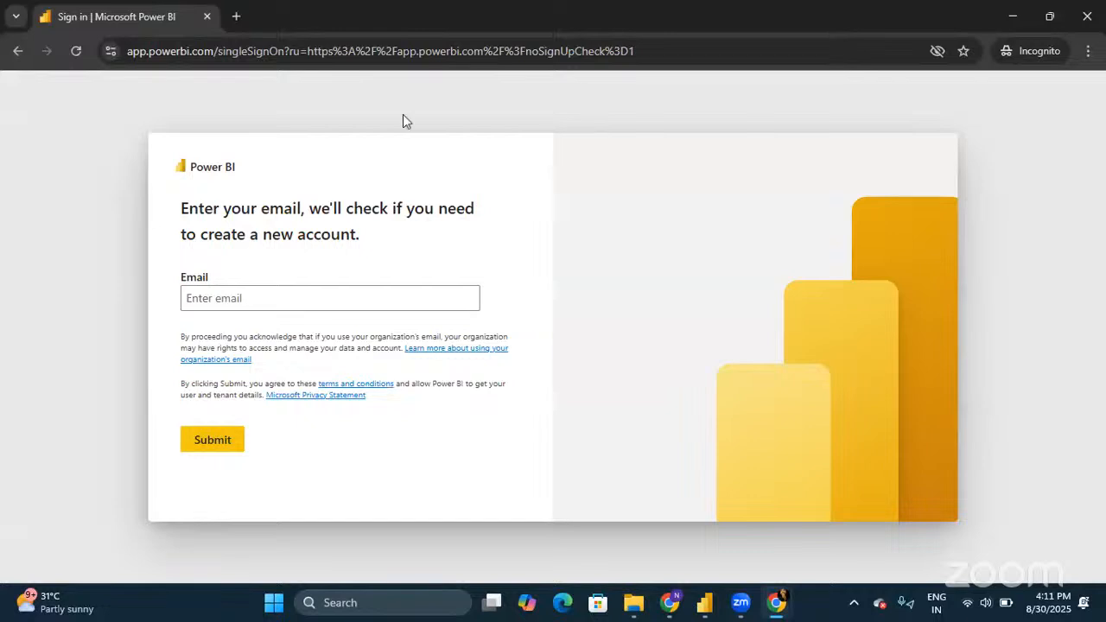
click(334, 295)
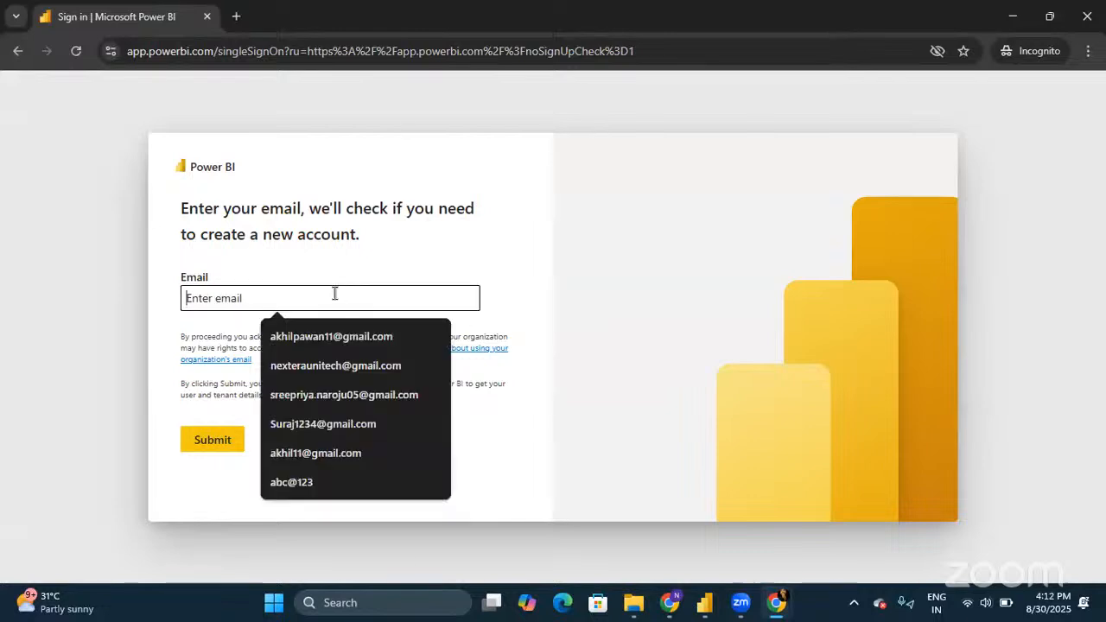
key(ctrl+t)
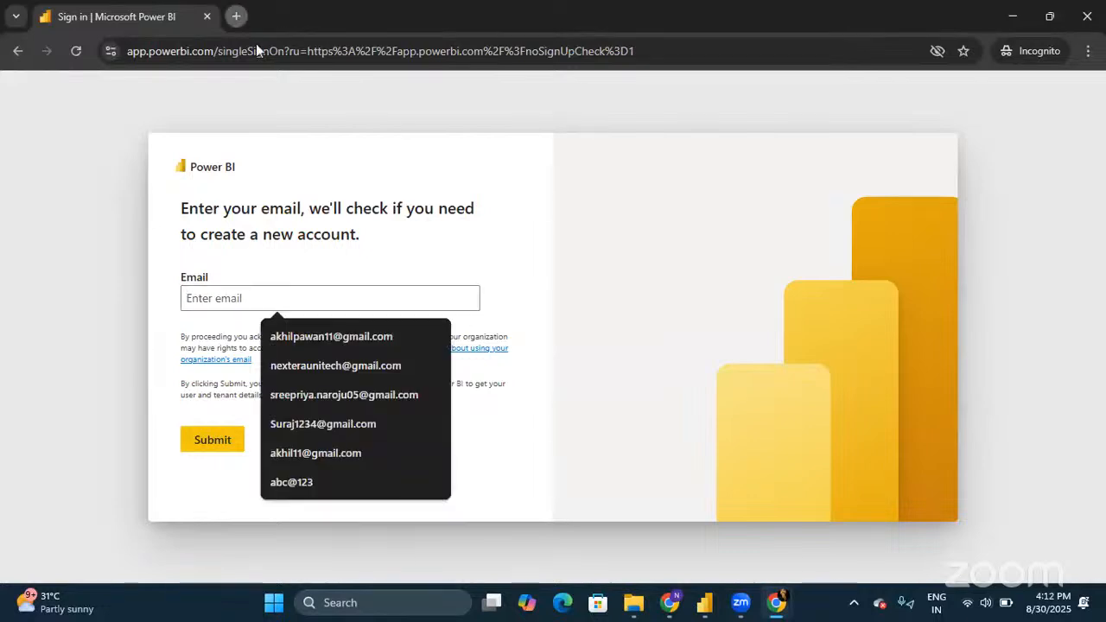
Search for 'temp mail' and open the 'Temp Mail - Disposable Temporary Email' site
text(temp )
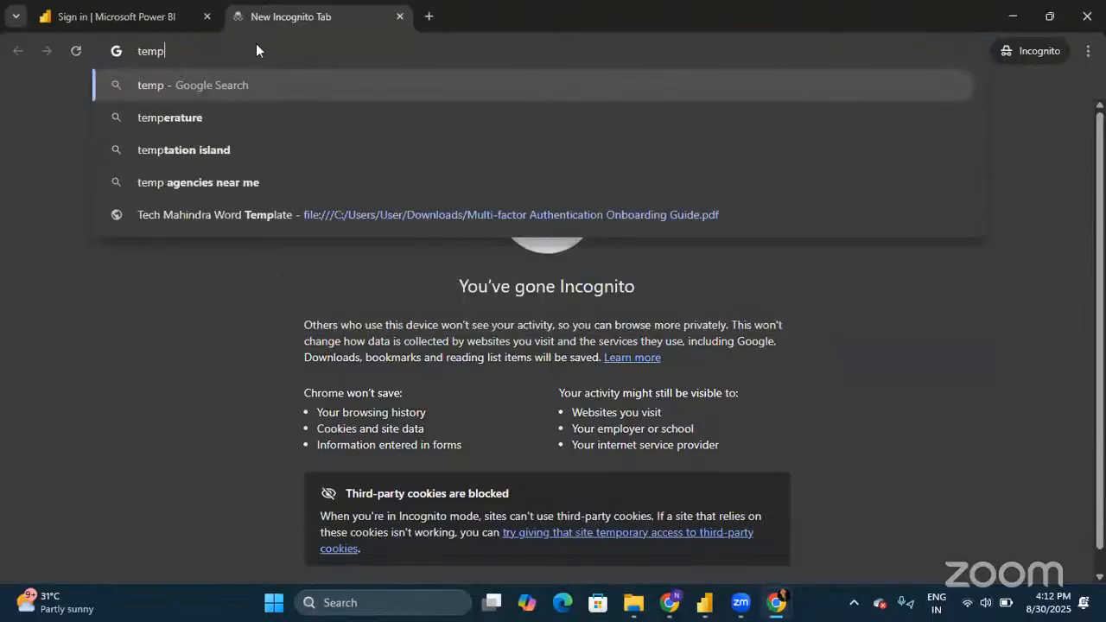
text(mail)
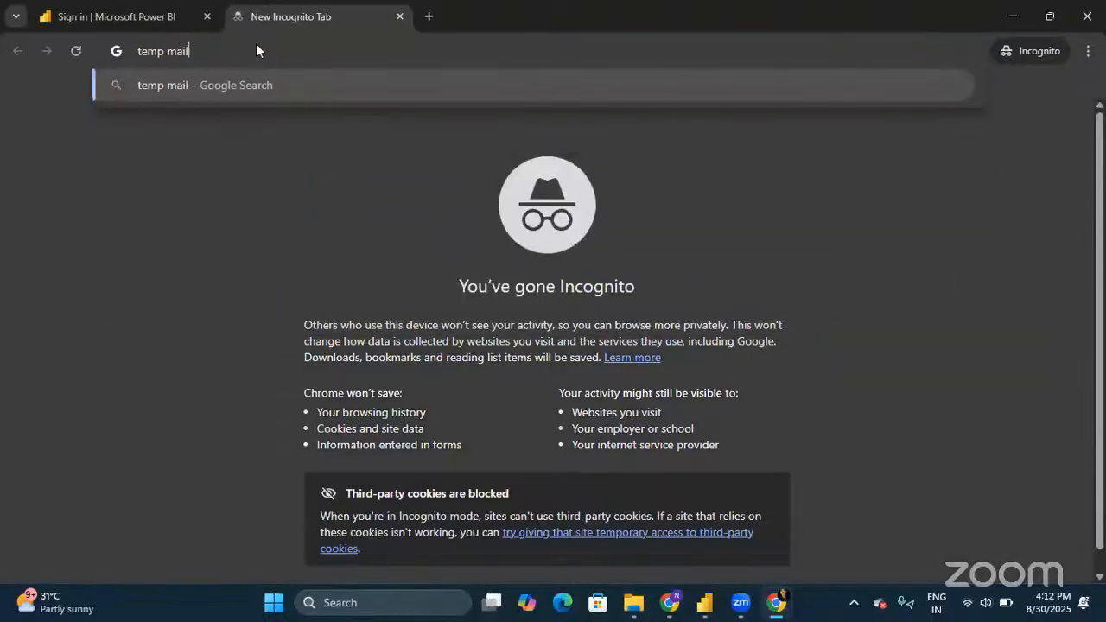
key(Return)
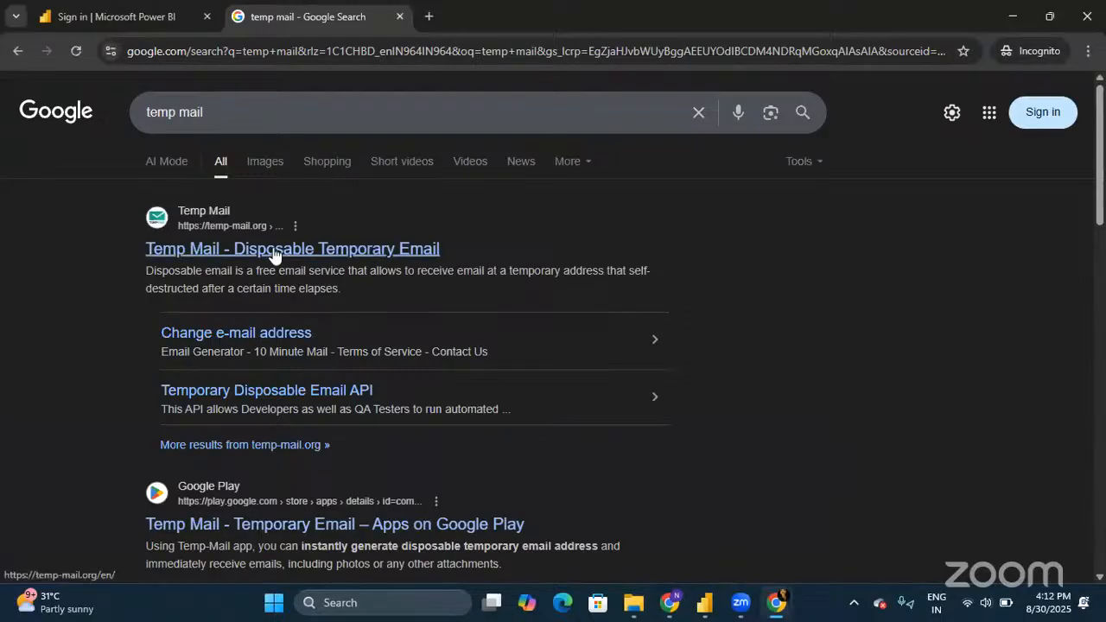
click(273, 248)
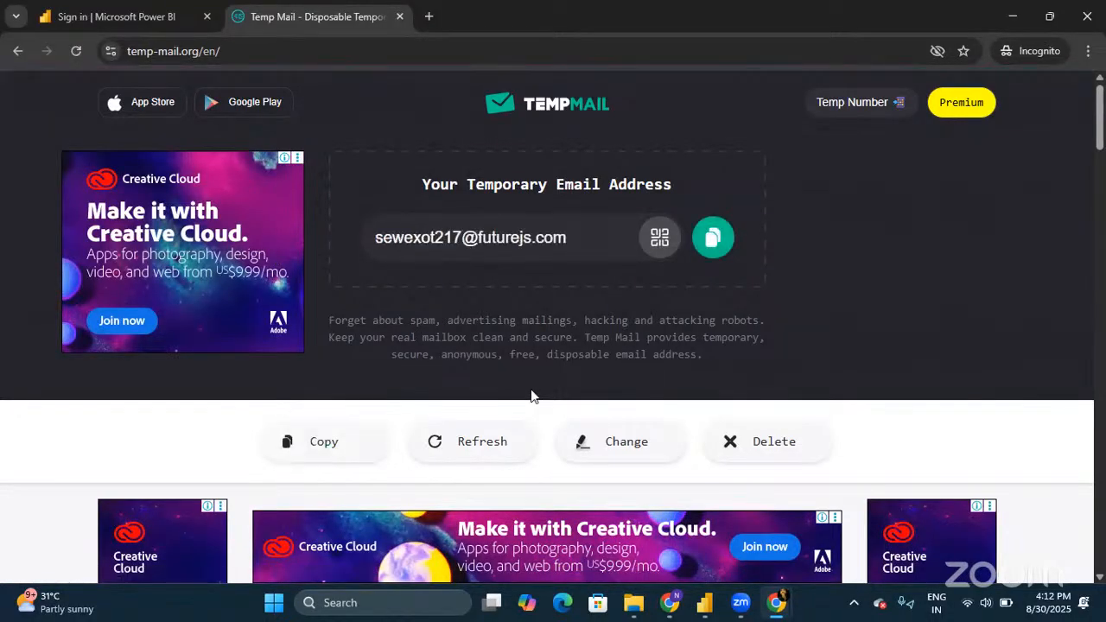
Copy the temporary address and submit it in the Power BI sign-in Email field
click(709, 240)
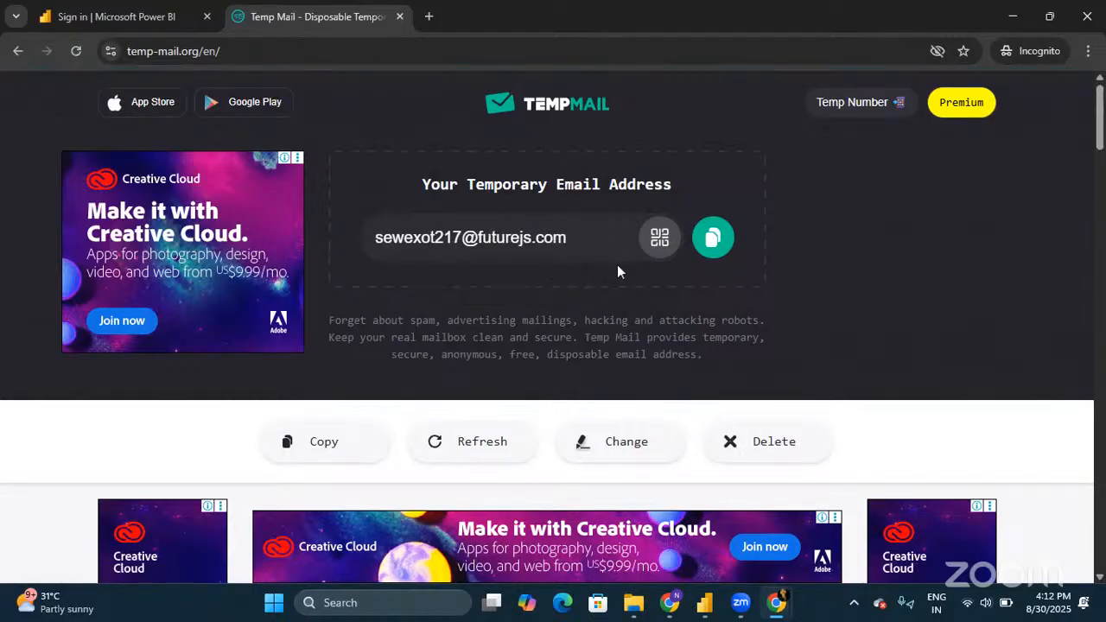
click(715, 243)
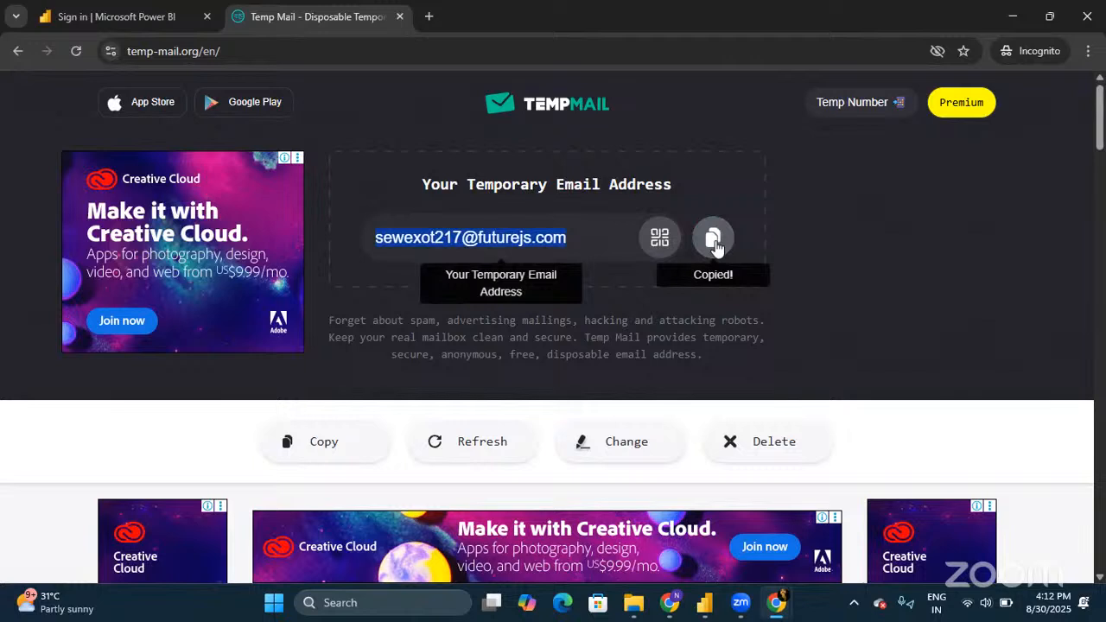
click(121, 16)
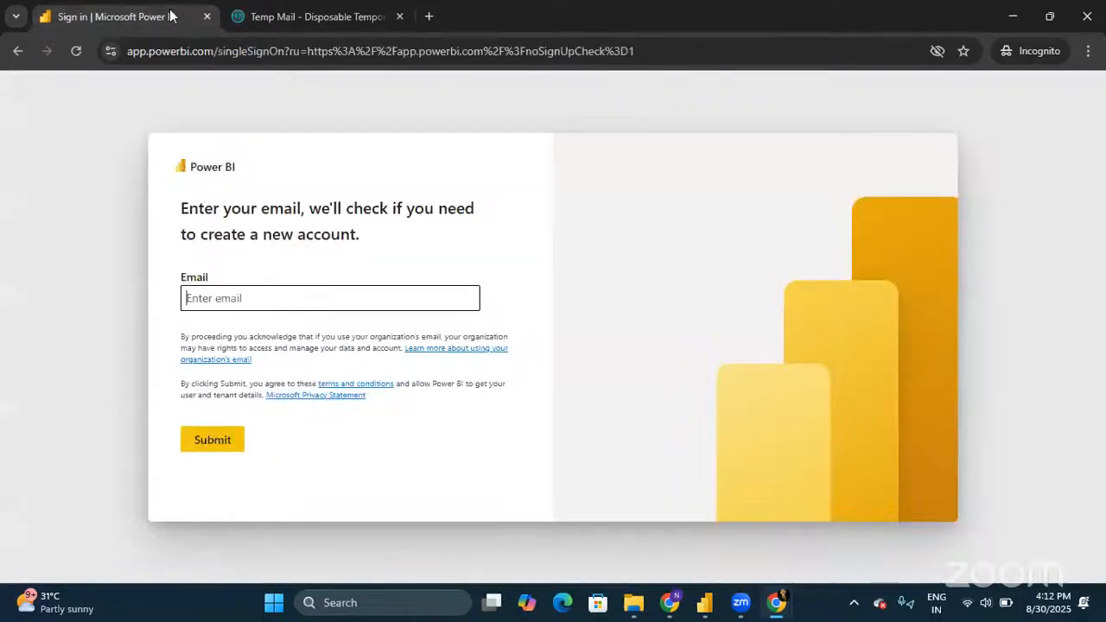
key(ctrl+v)
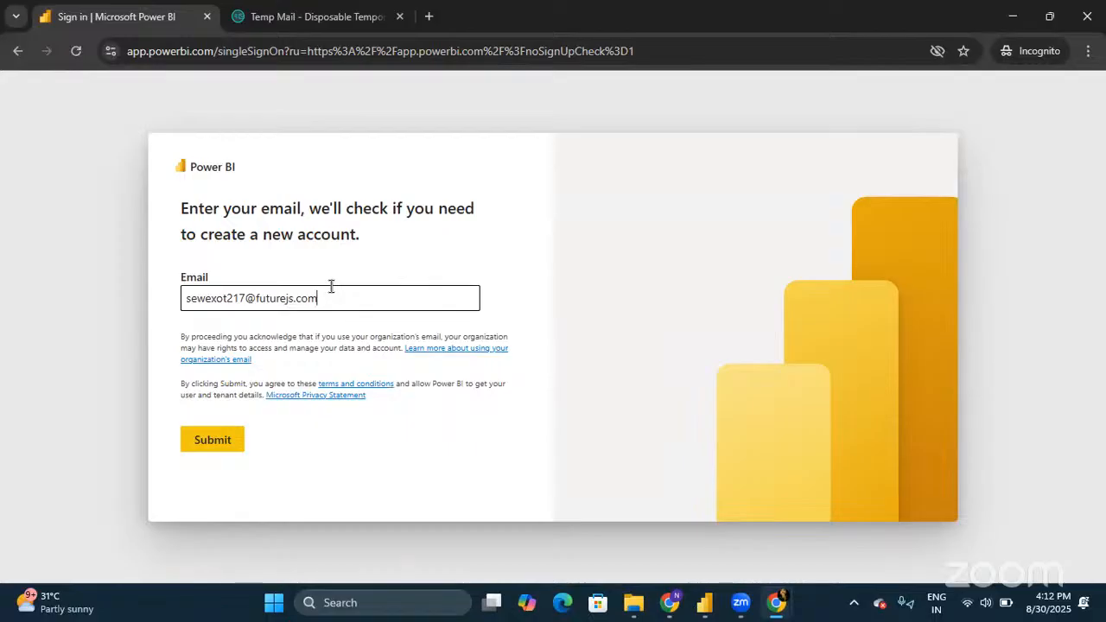
key(Return)
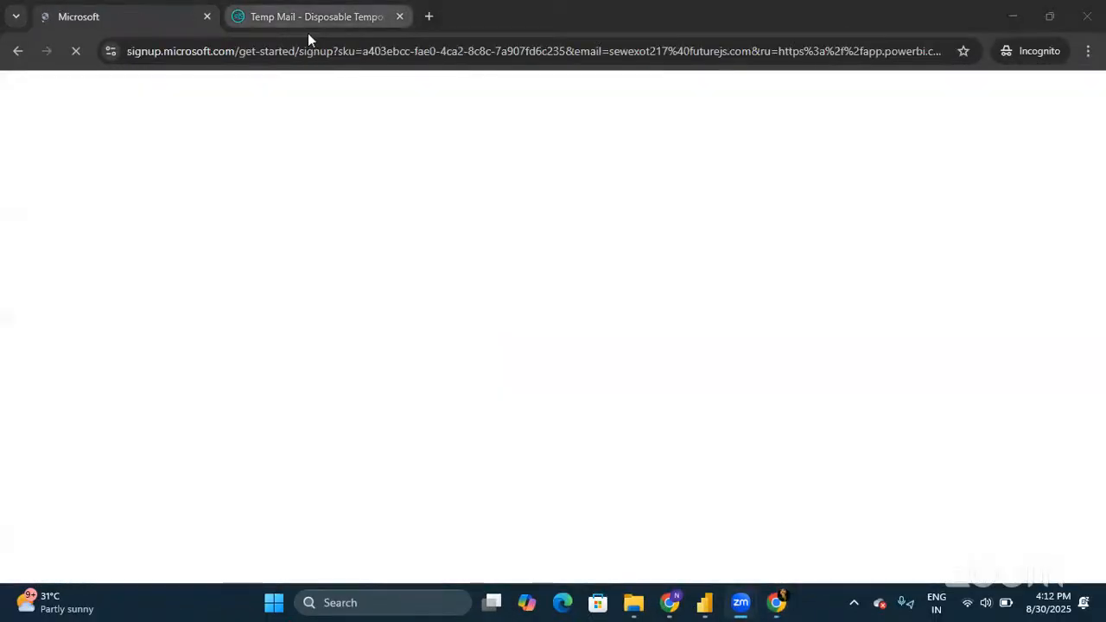
Look through the Temp Mail inbox for new messages
click(307, 26)
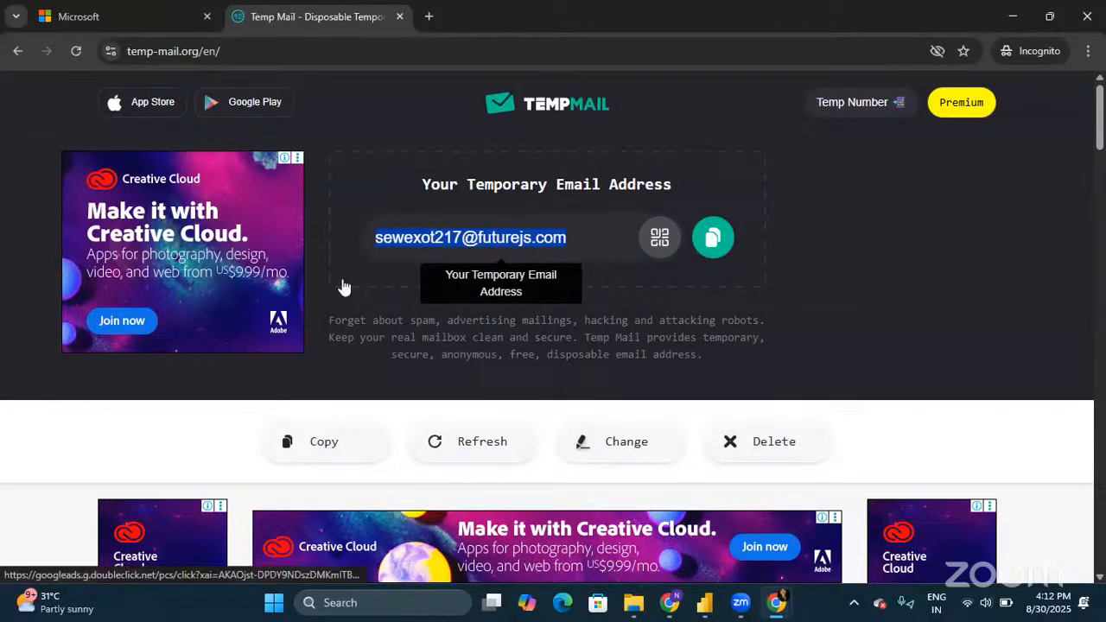
scroll(341, 223, down, 3)
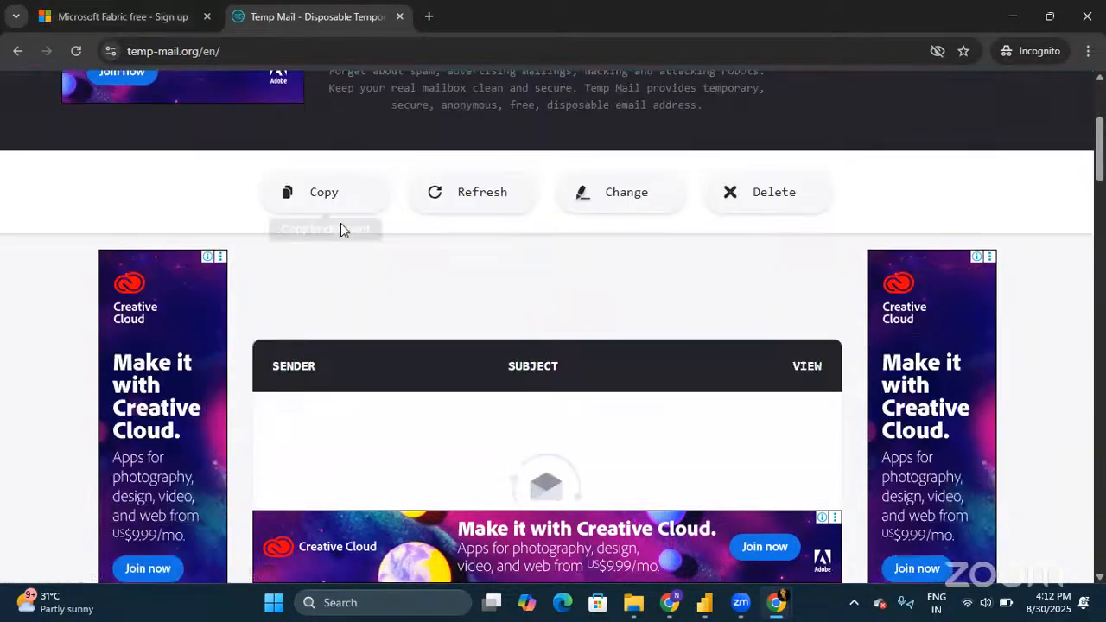
scroll(441, 384, down, 2)
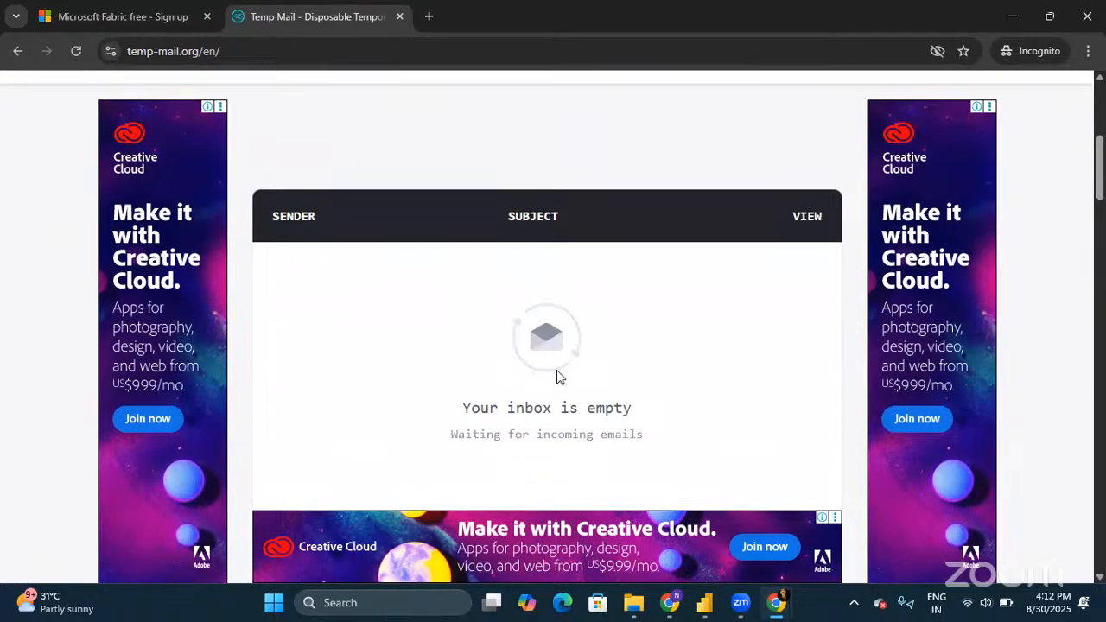
scroll(557, 370, up, 5)
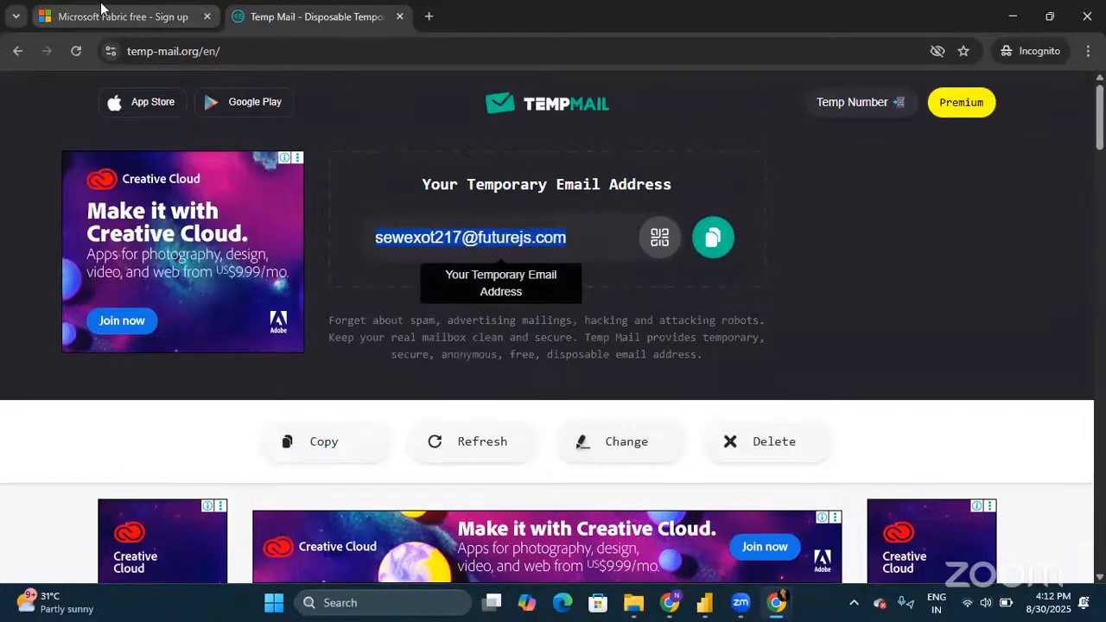
Solve both rounds of the image-rotation puzzle on the Fabric sign-up page
click(101, 10)
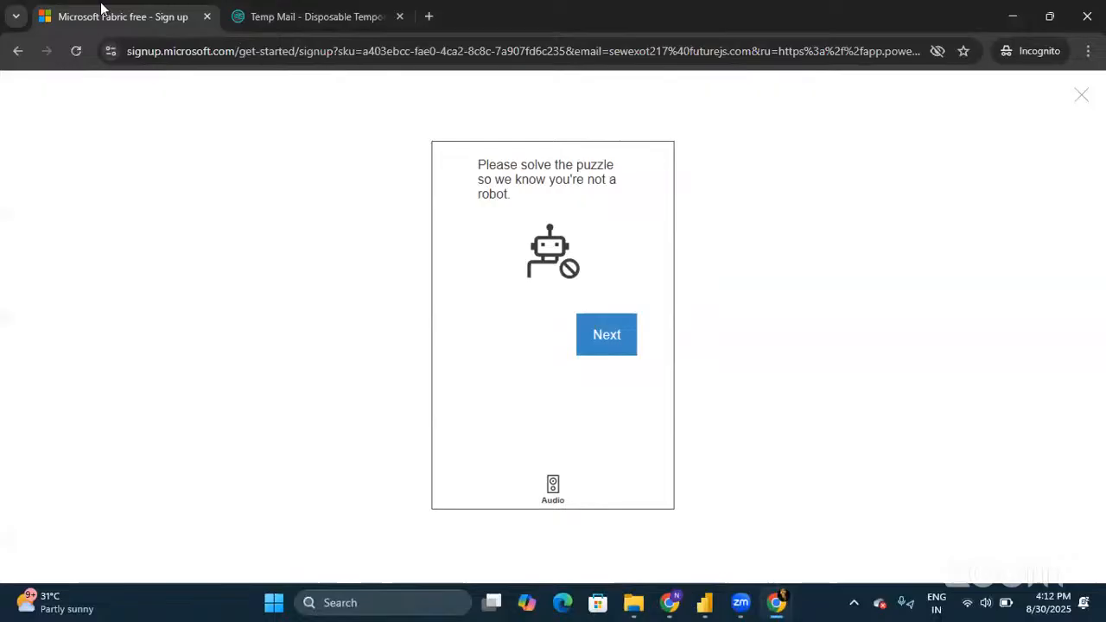
click(621, 333)
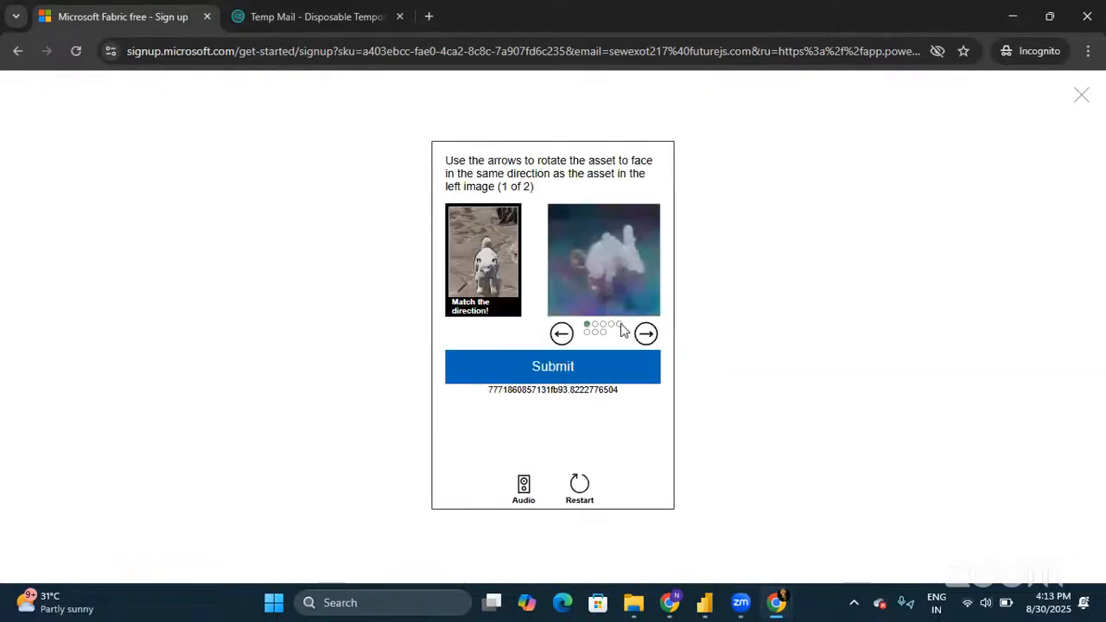
click(562, 333)
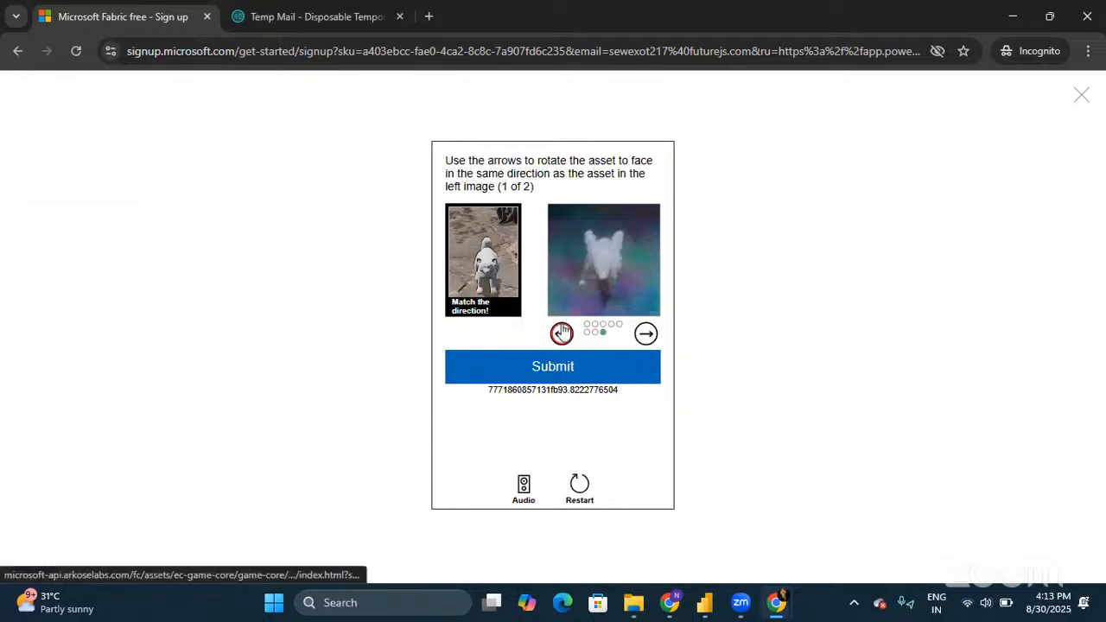
click(561, 365)
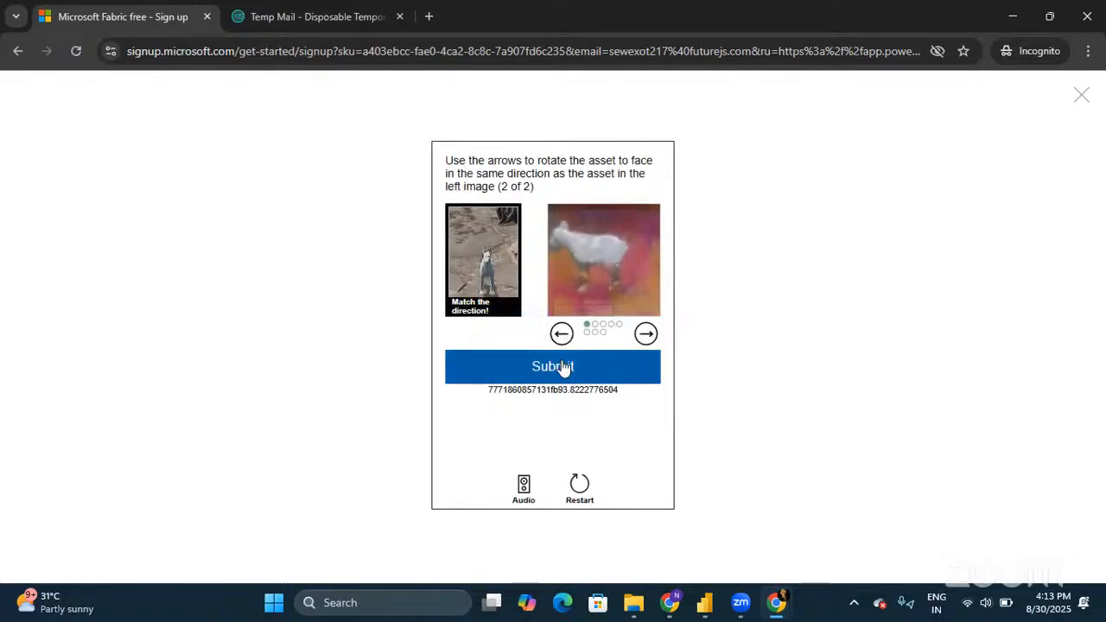
click(646, 335)
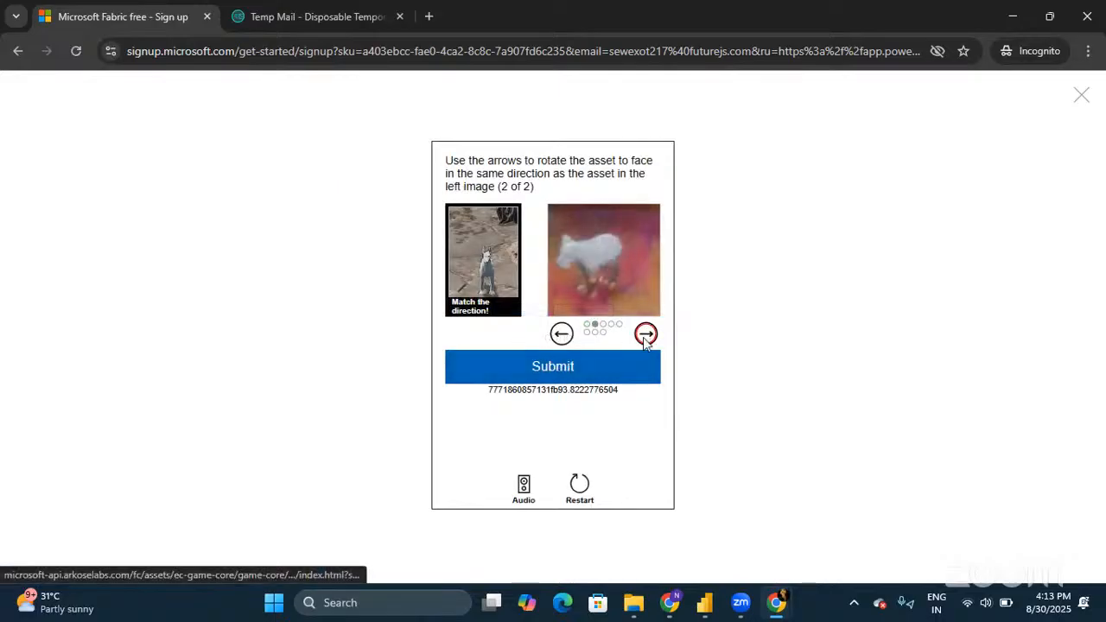
click(645, 335)
click(607, 366)
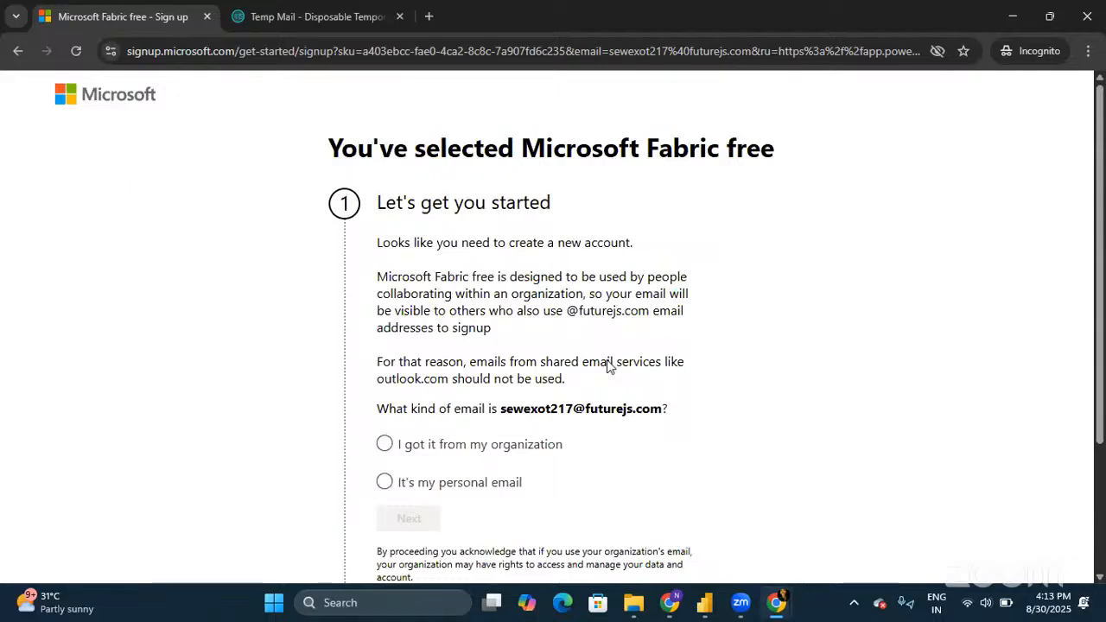
Mark the email as 'I got it from my organization' and continue
scroll(438, 427, down, 1)
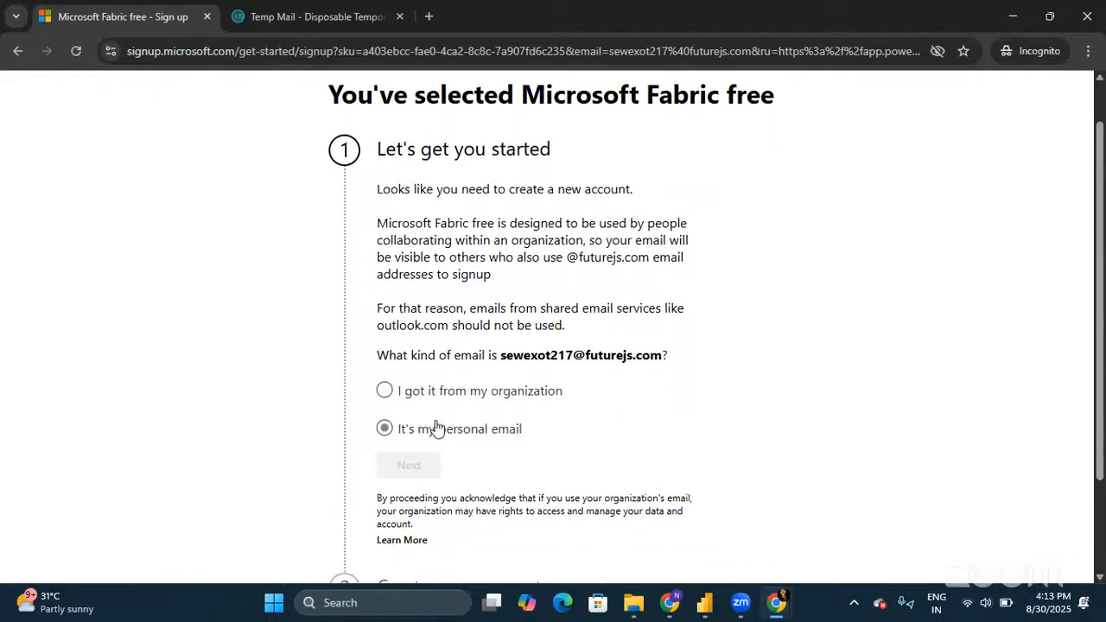
click(386, 392)
scroll(388, 395, down, 2)
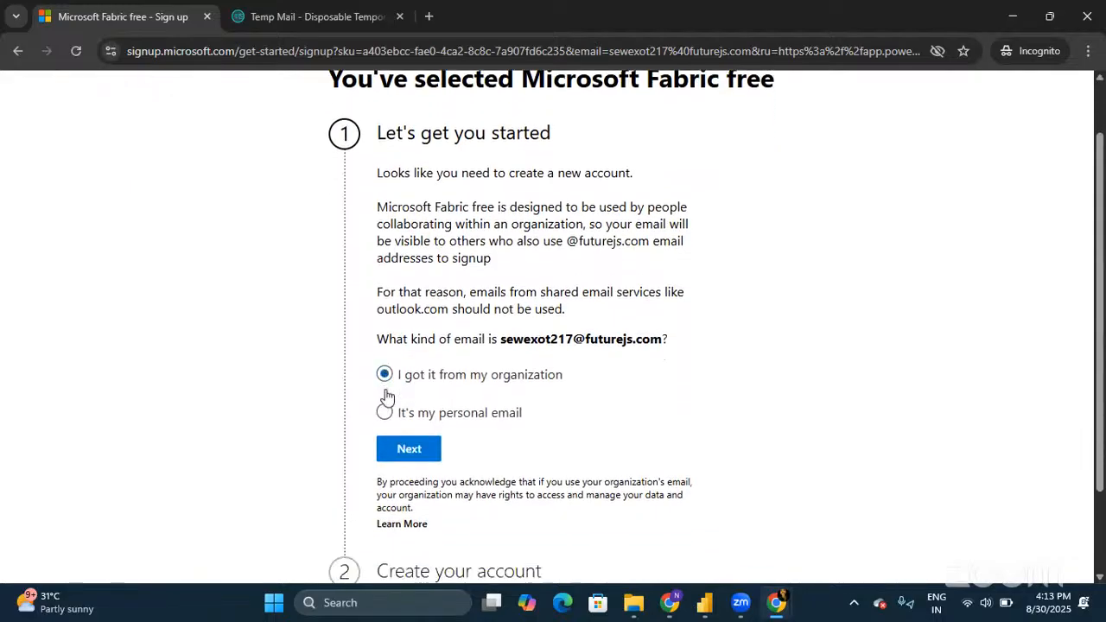
click(419, 380)
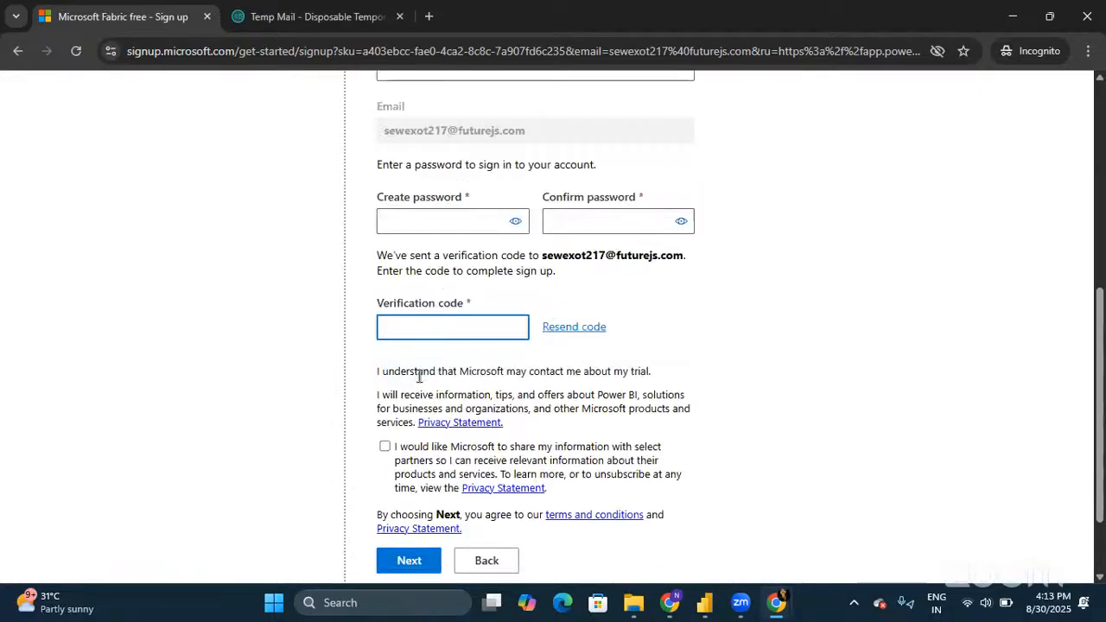
Enter the user's first and last name in the sign-up form
scroll(419, 376, up, 5)
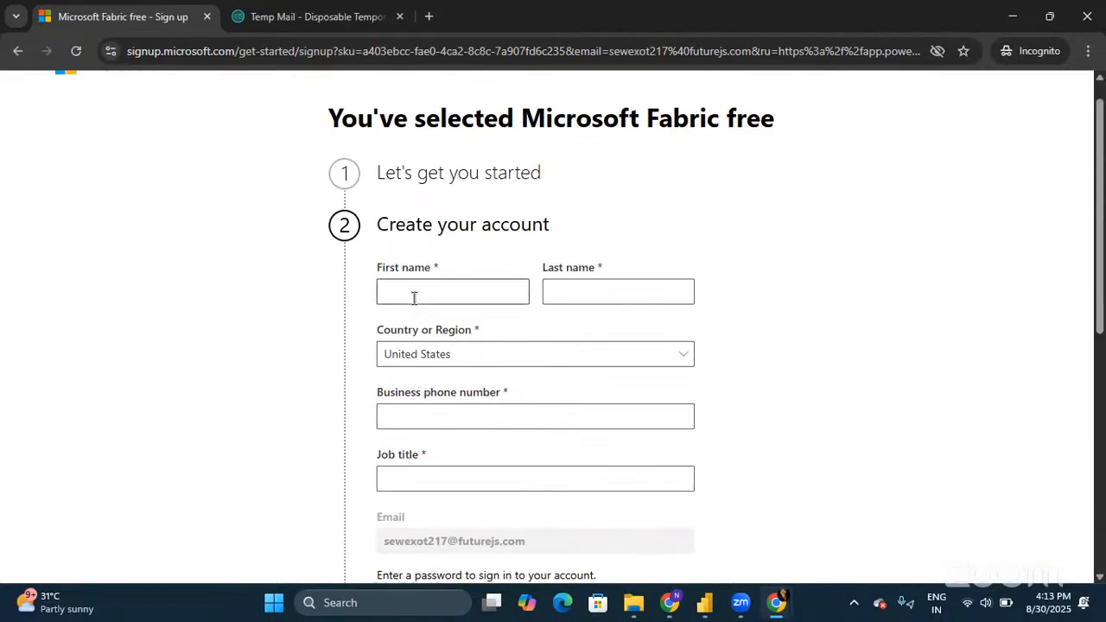
click(415, 299)
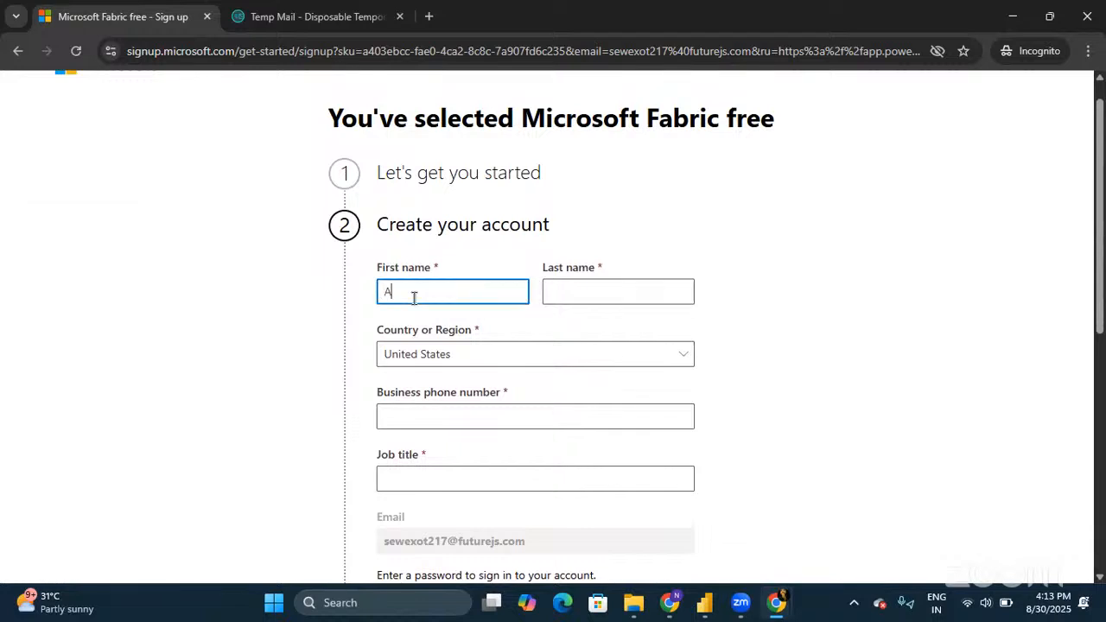
key(Tab)
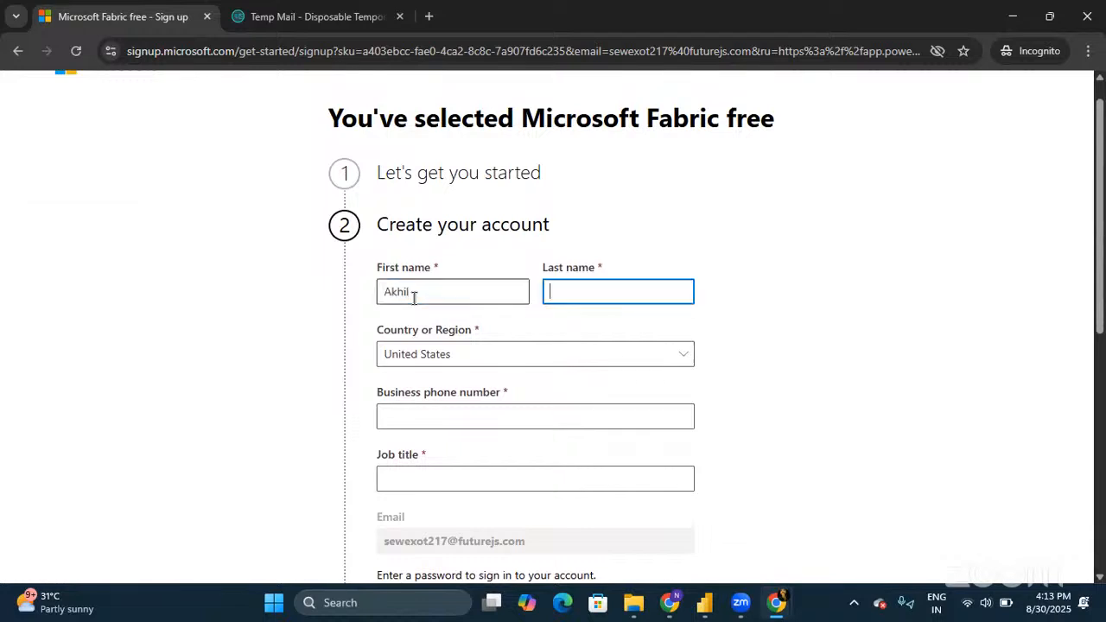
key(Tab)
Enter the business phone number and the job title 'AI Engineer'
scroll(447, 371, down, 1)
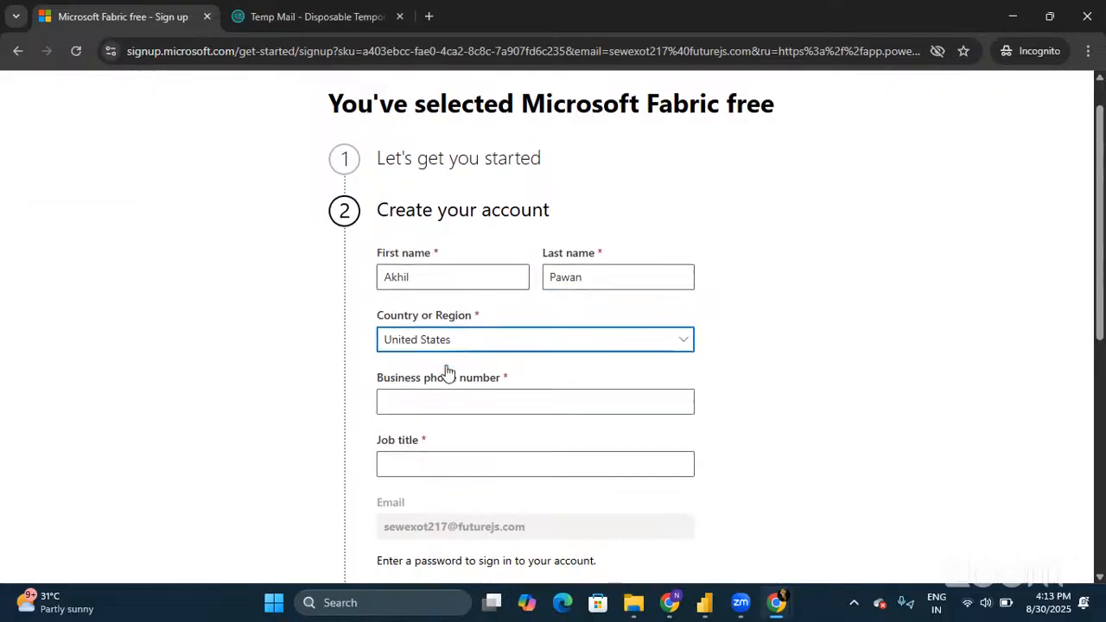
click(447, 391)
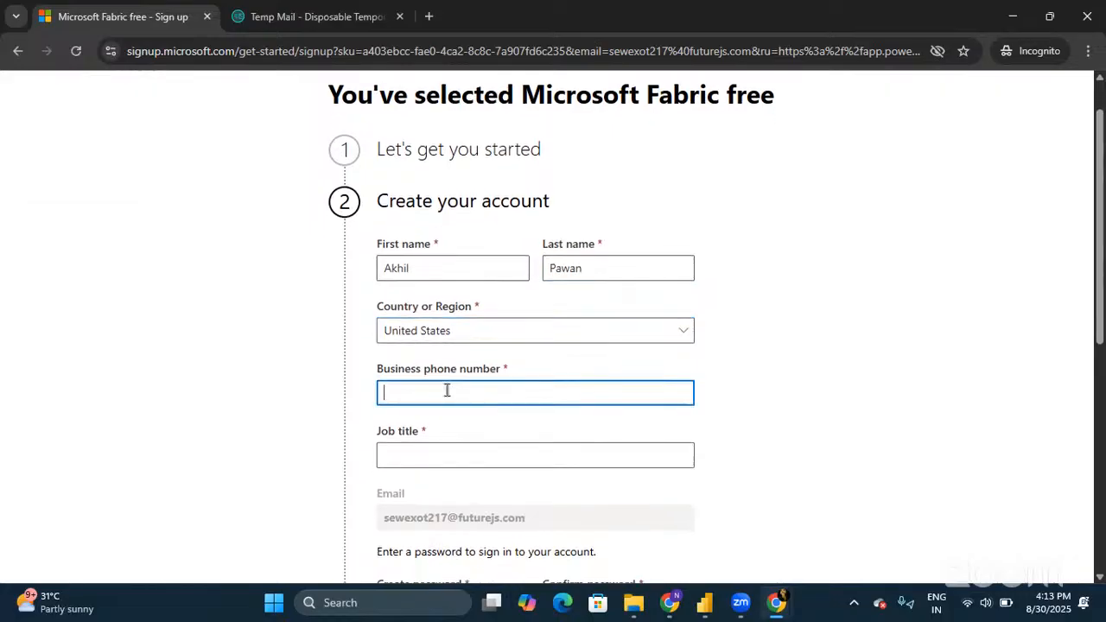
scroll(446, 390, down, 1)
click(447, 390)
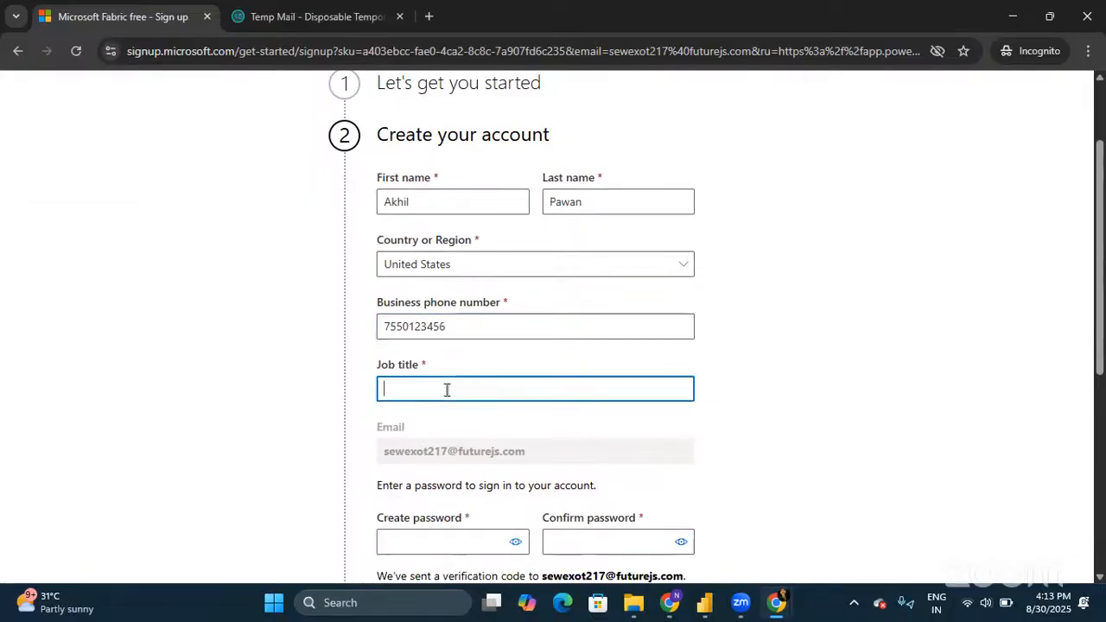
text(AI Engineer)
Create and confirm the account password, then prepare to fetch the verification code
scroll(447, 393, down, 2)
click(447, 410)
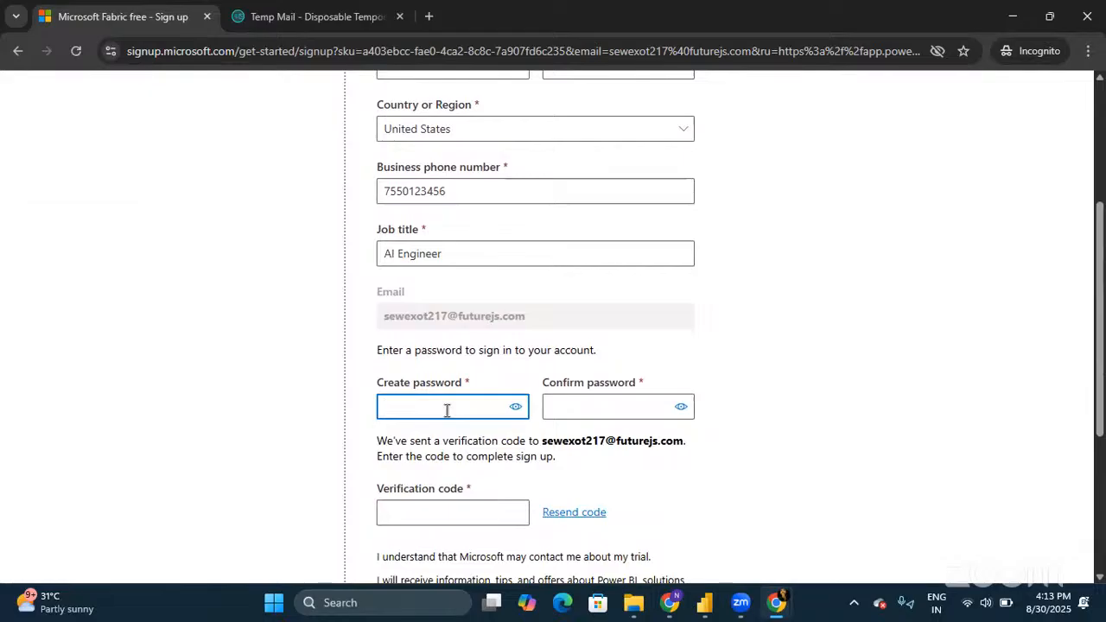
text(••••••••••)
key(Tab)
key(Tab)
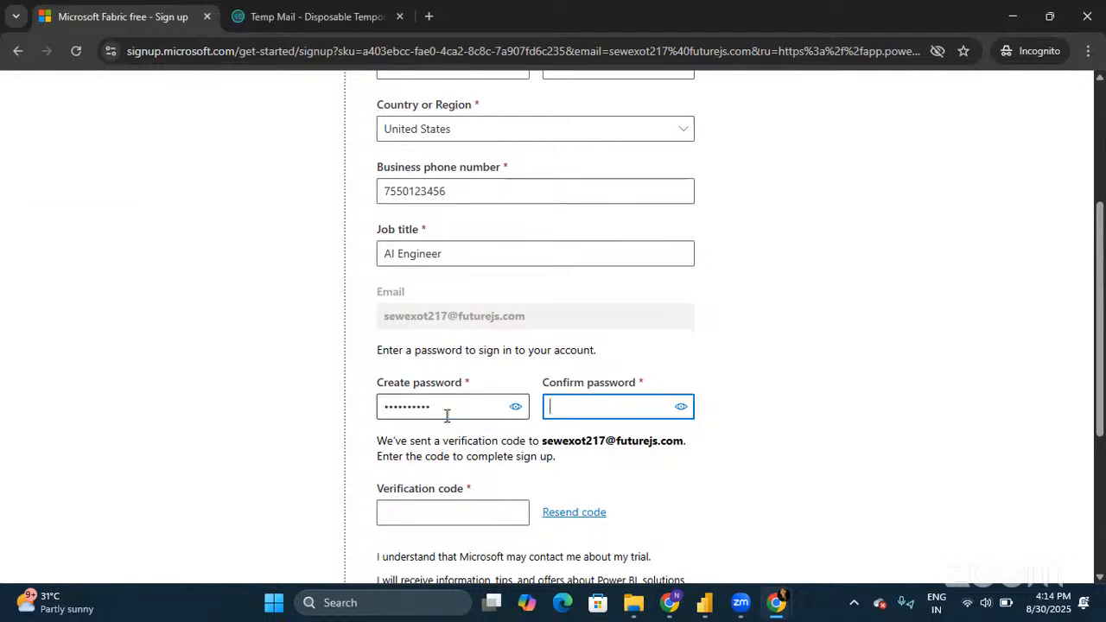
text(••••••••••)
scroll(447, 415, down, 2)
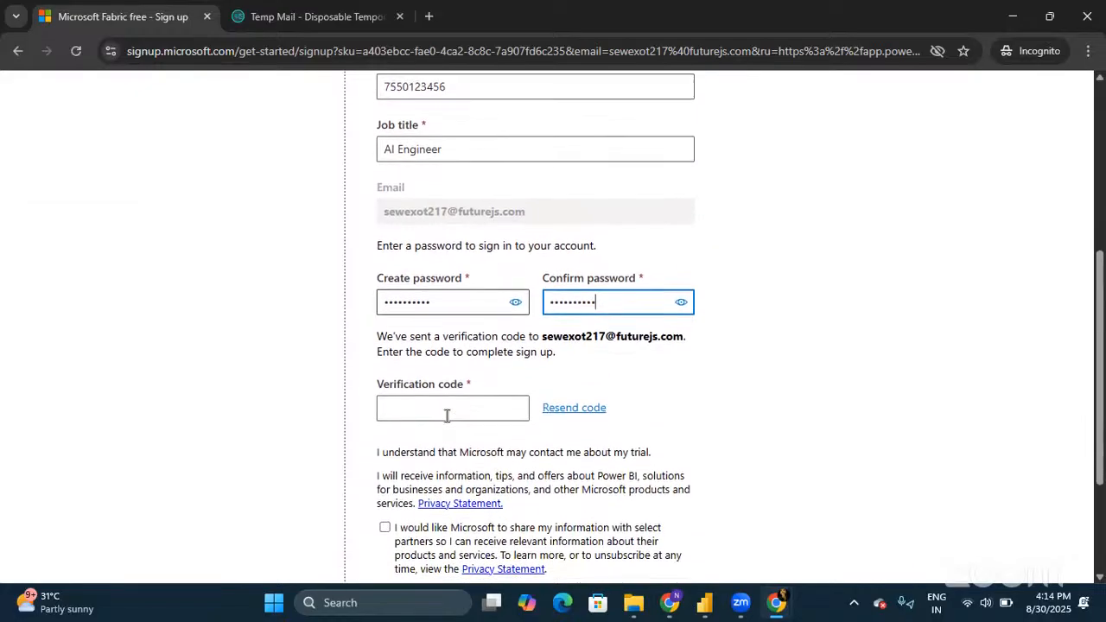
click(447, 416)
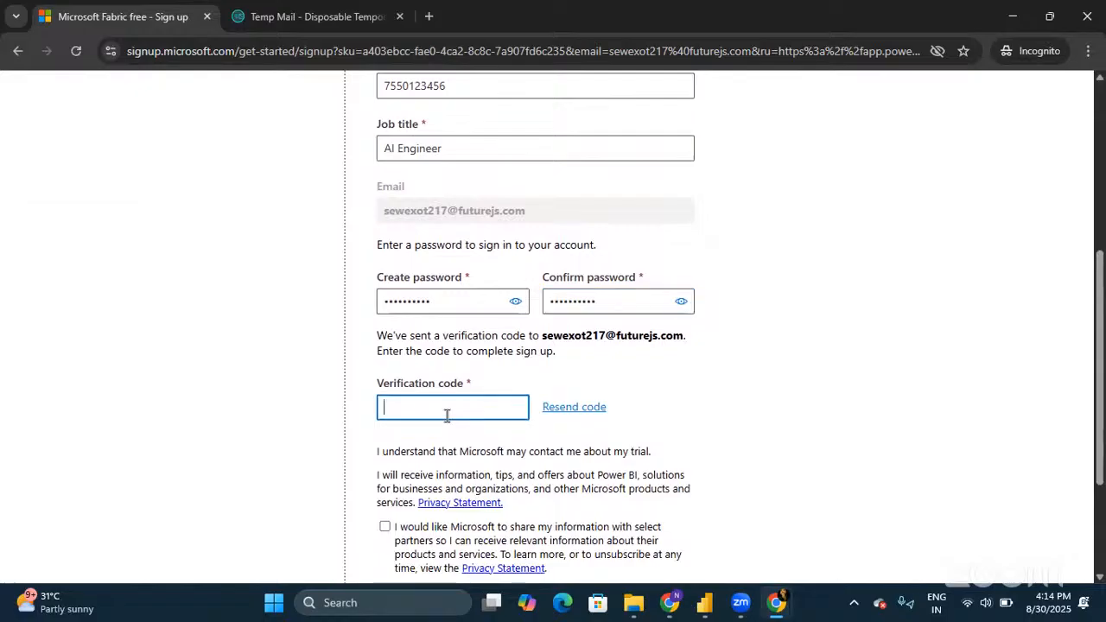
click(323, 34)
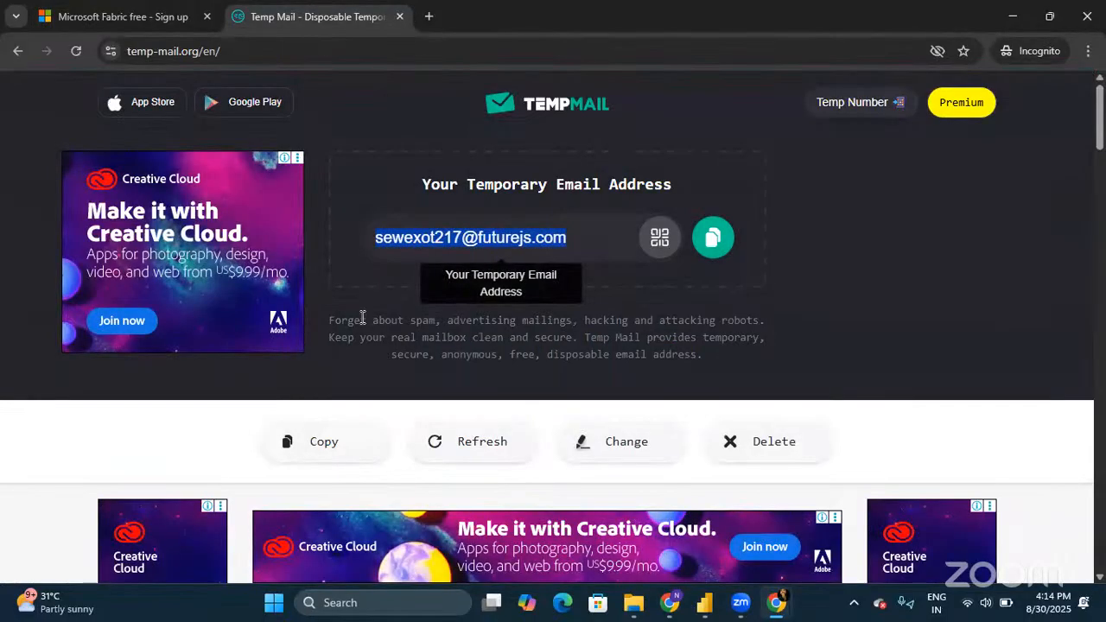
Copy the verification code from the Microsoft Azure e-mail into the Fabric sign-up and submit
scroll(362, 316, down, 4)
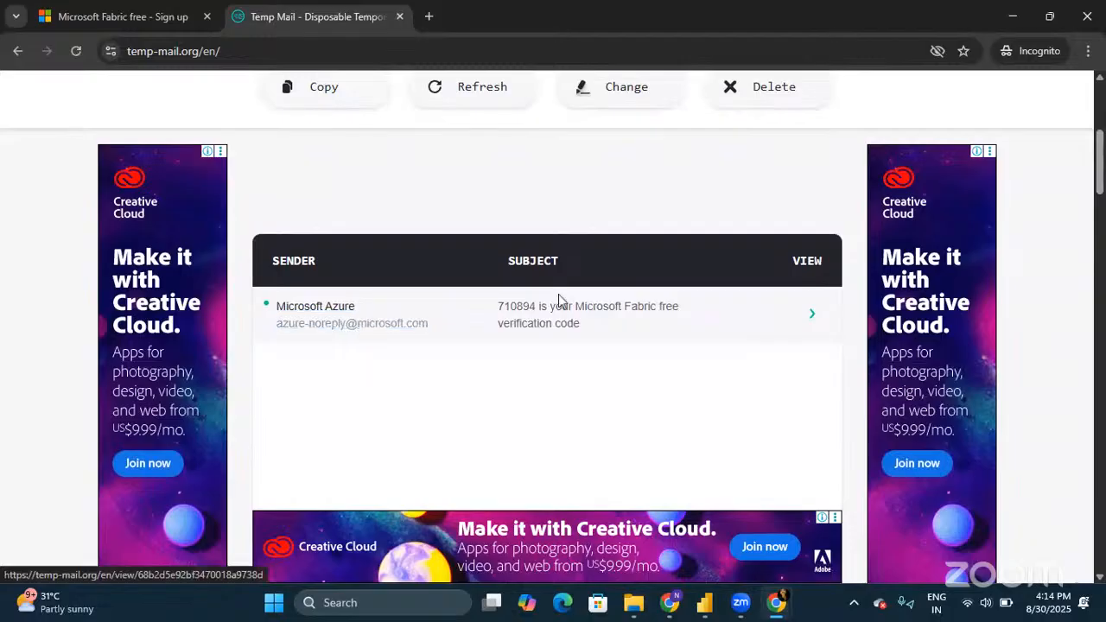
click(542, 318)
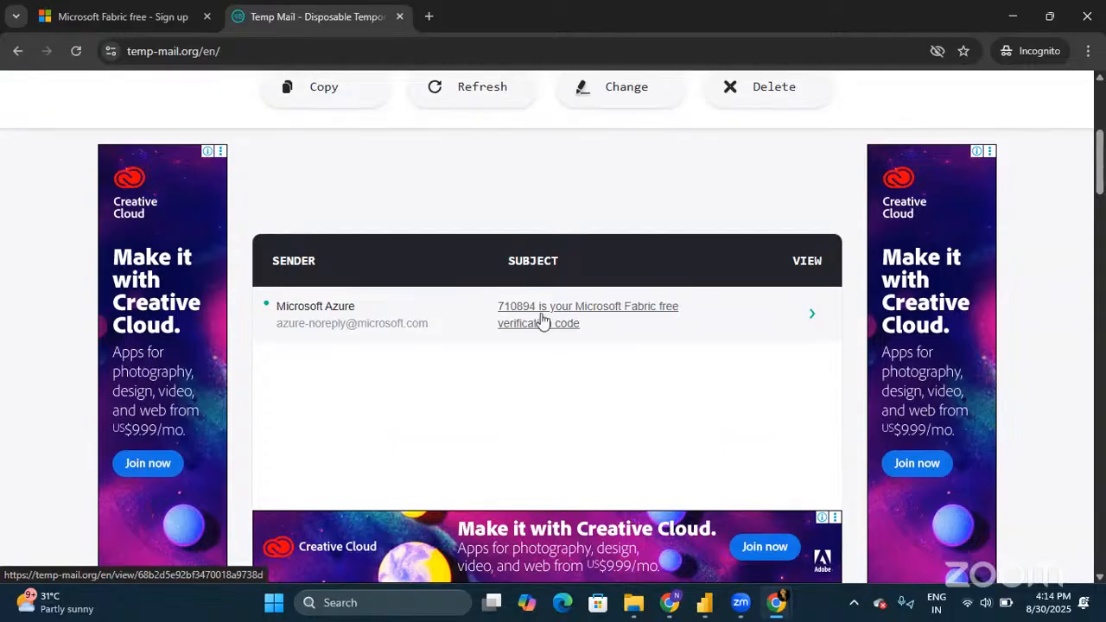
click(130, 10)
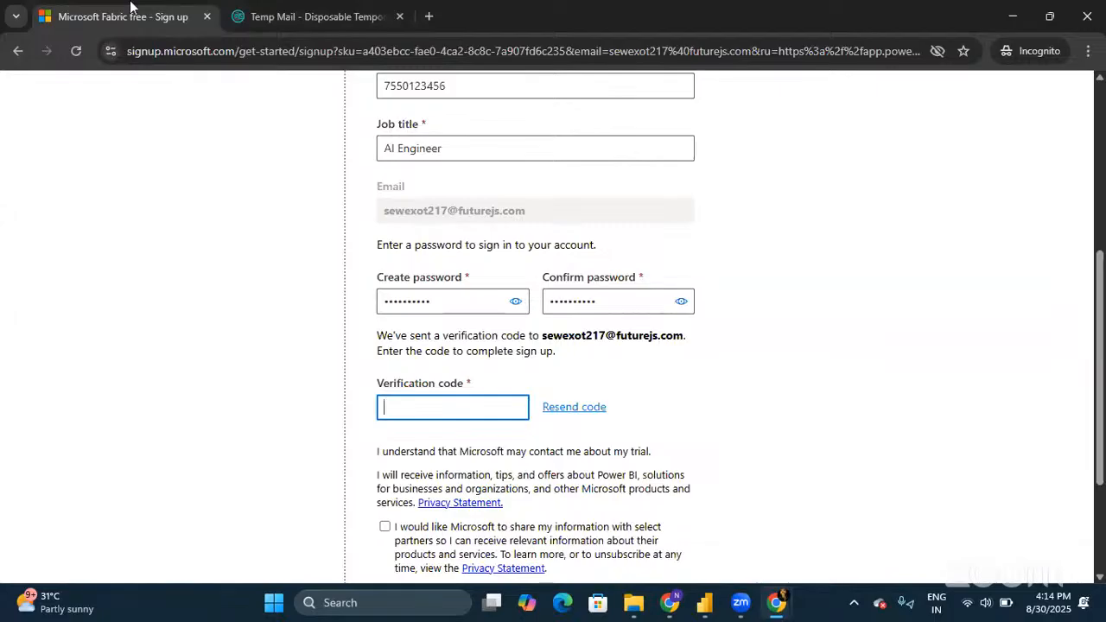
scroll(333, 354, down, 3)
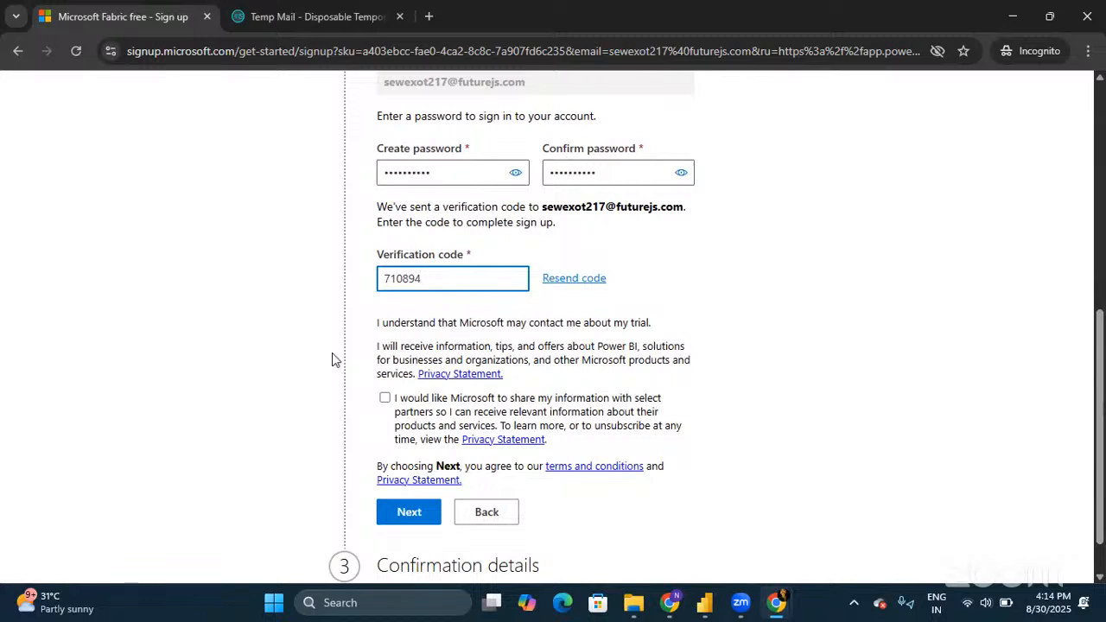
scroll(333, 360, down, 1)
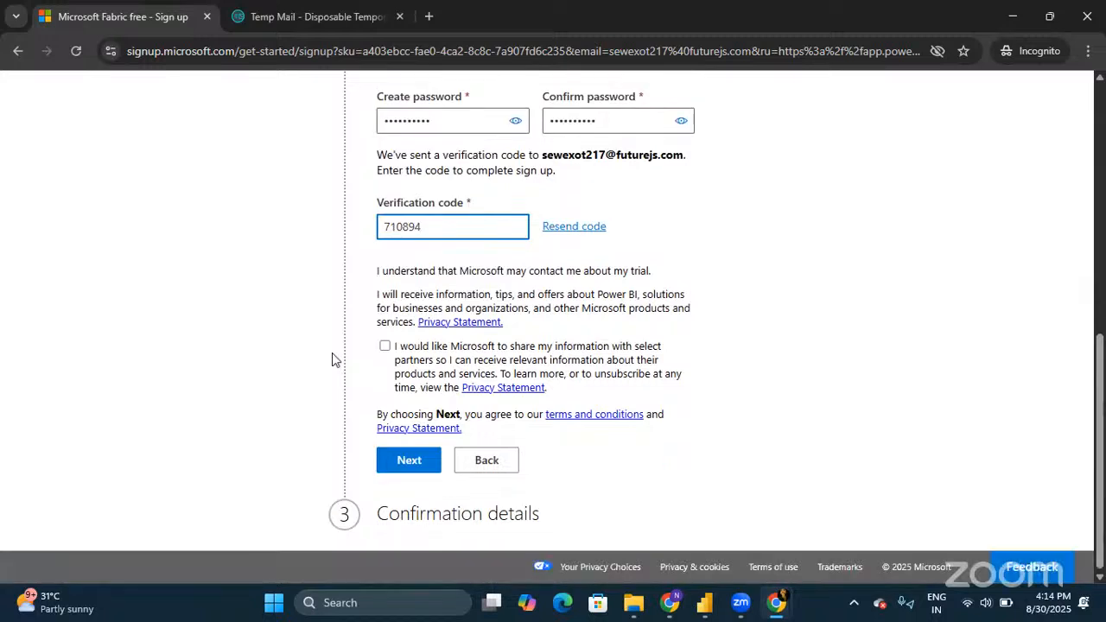
click(421, 461)
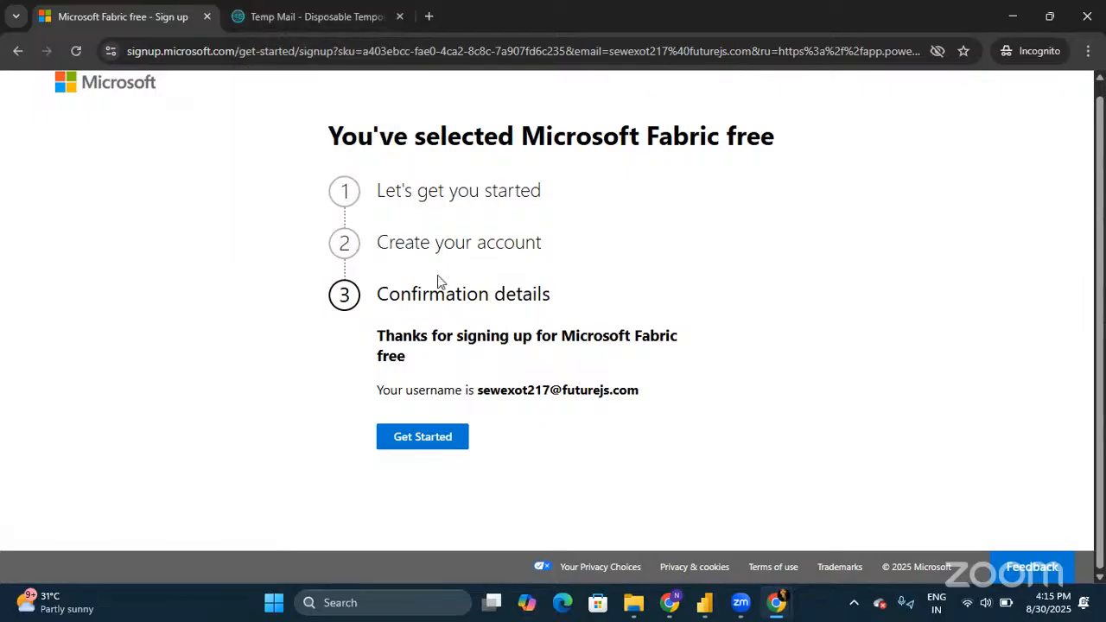
Start Power BI and sign in with the new account's pasted e-mail and its password
click(450, 447)
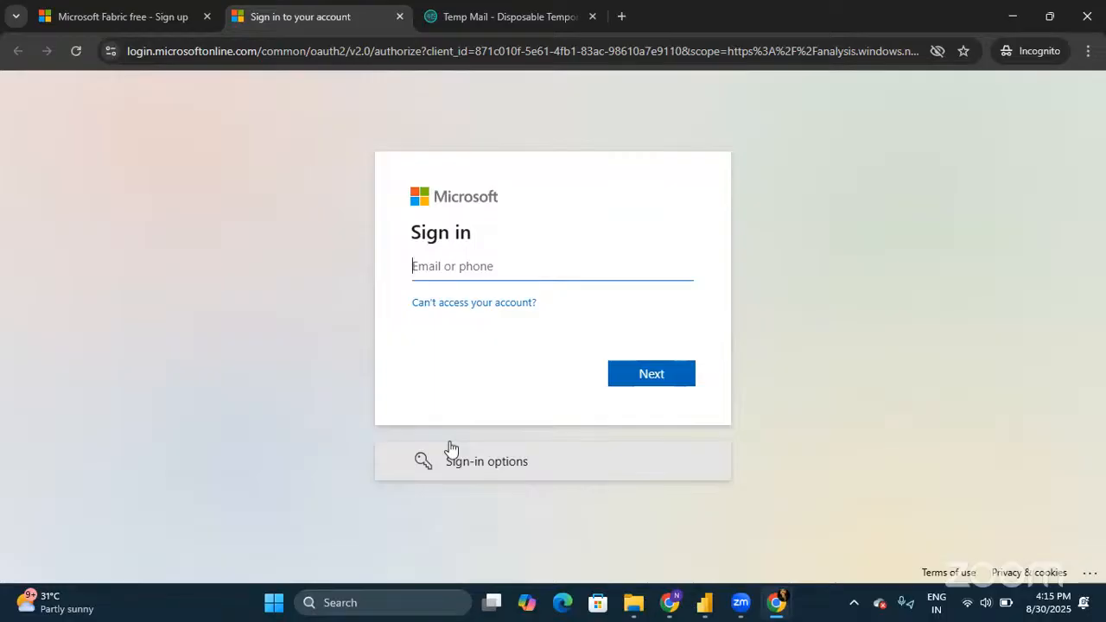
key(ctrl+v)
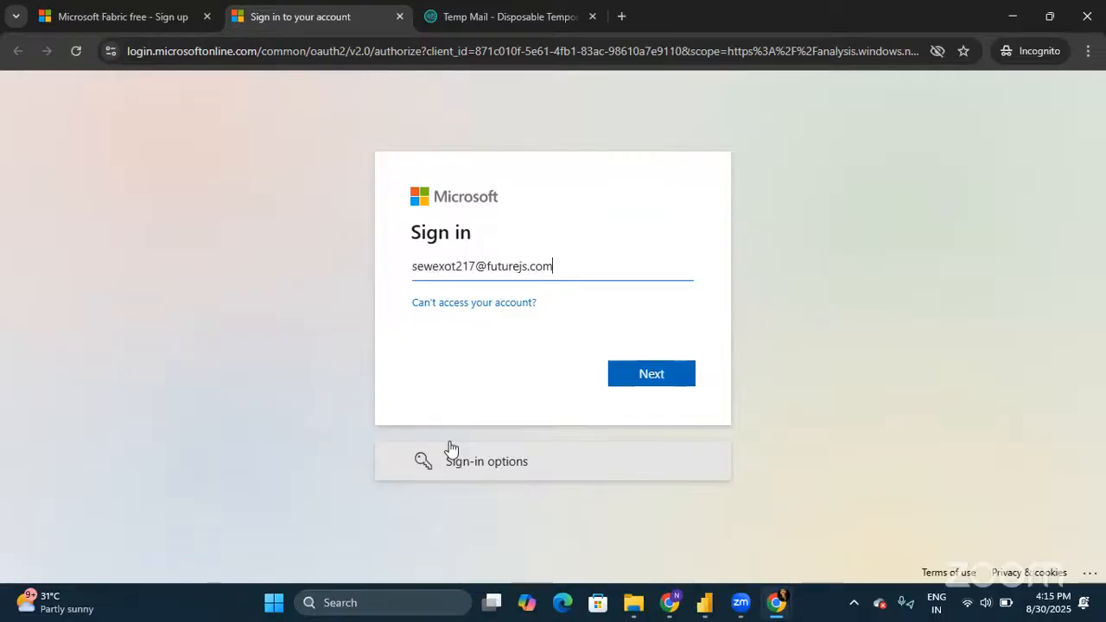
key(Return)
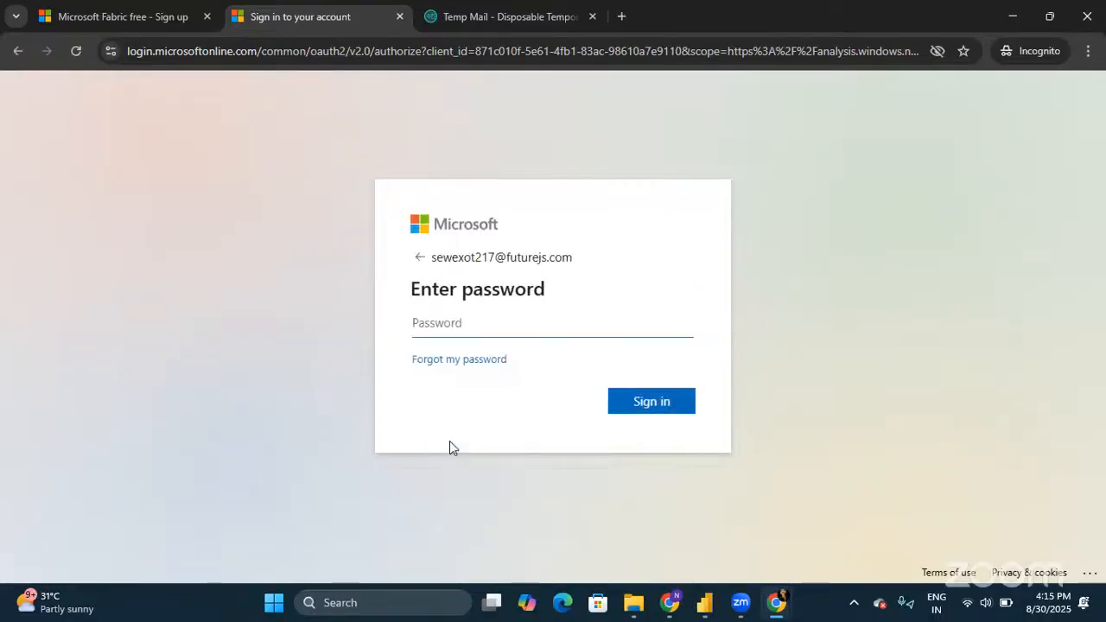
text(••)
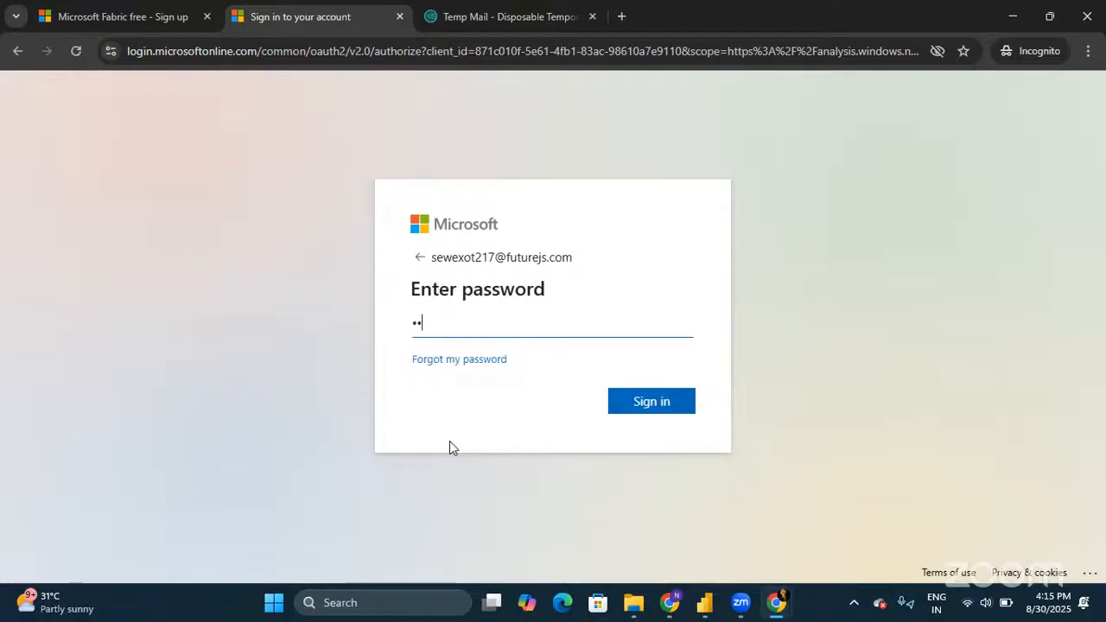
text(••••••••)
key(Return)
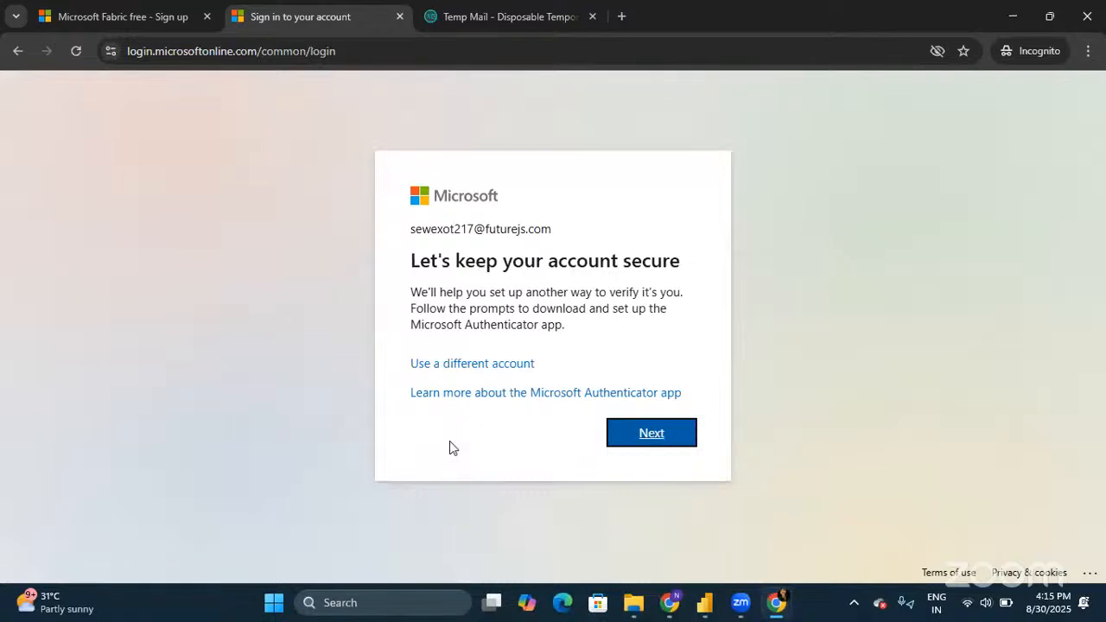
Try securing the account, go back twice, then continue with the signed-in account
click(638, 428)
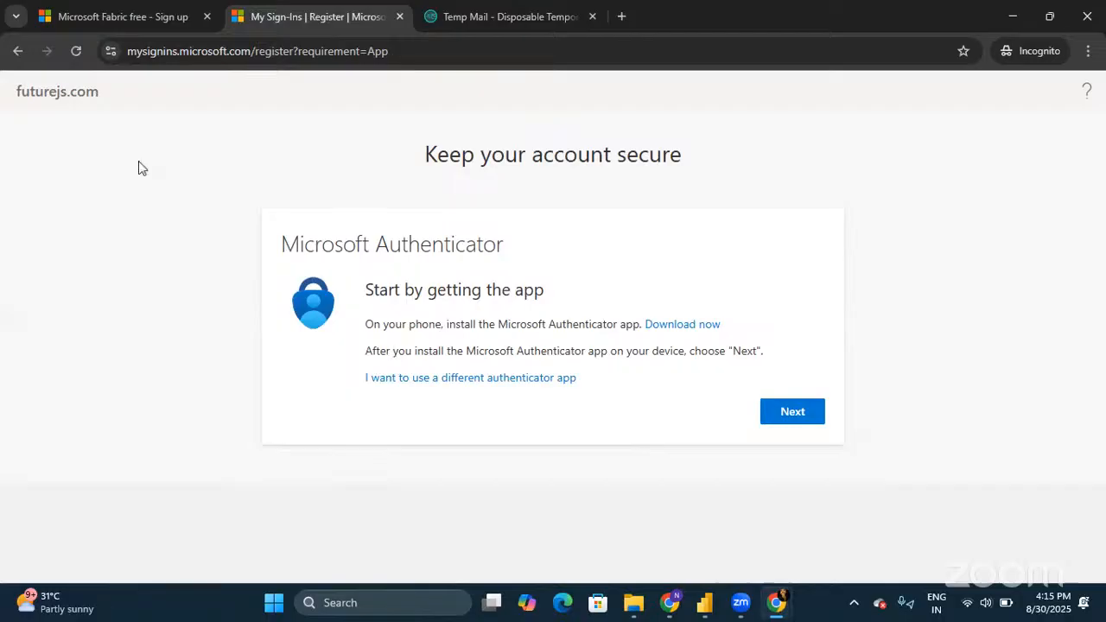
click(19, 52)
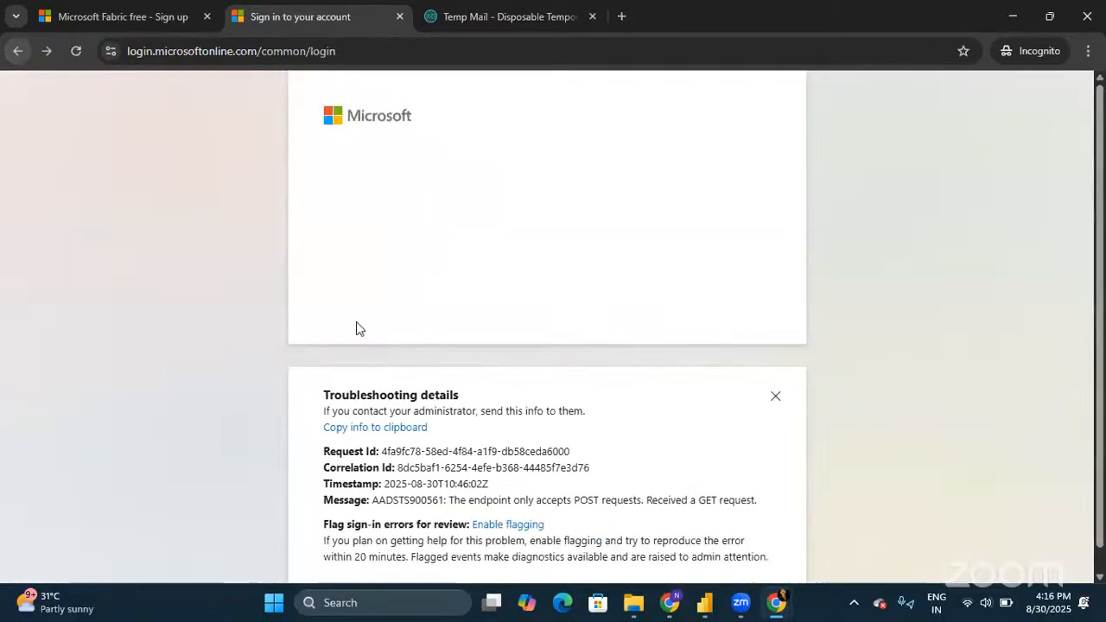
click(19, 52)
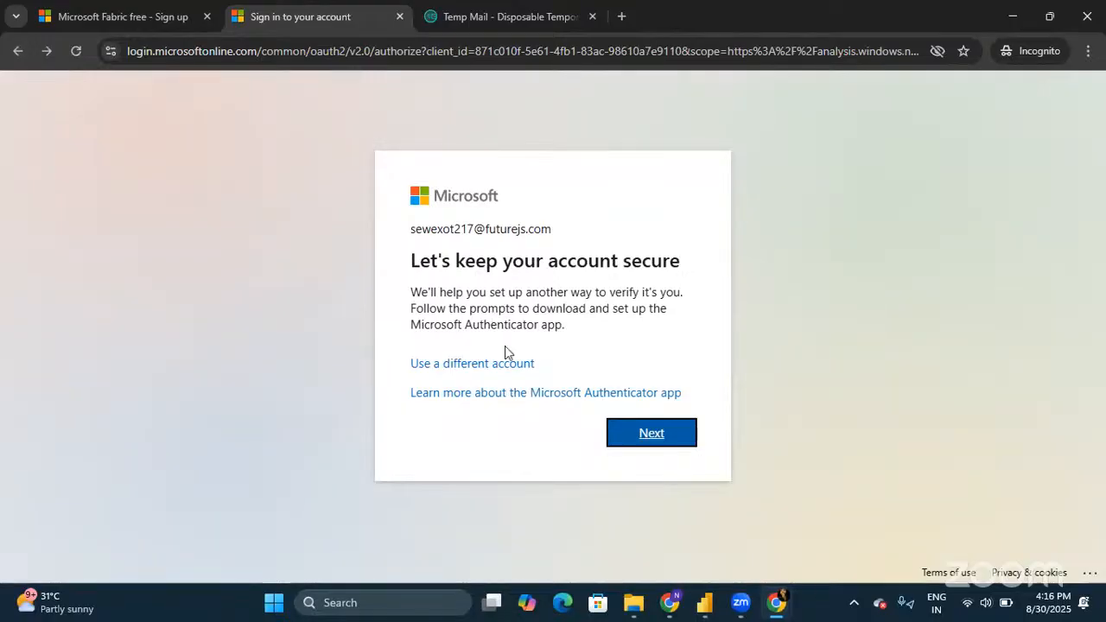
click(506, 368)
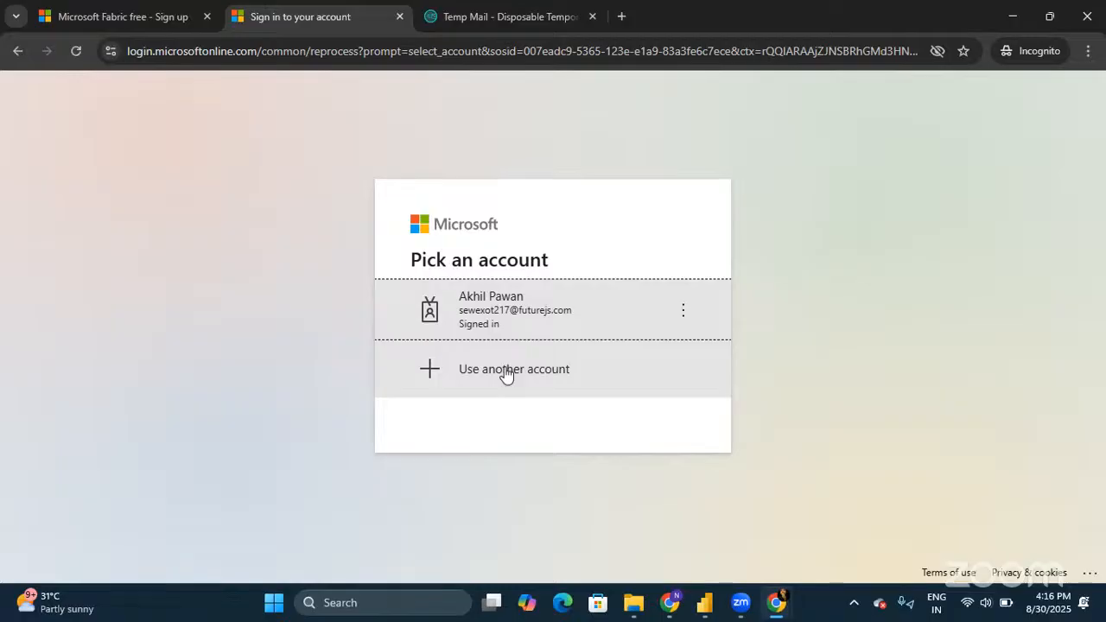
click(686, 312)
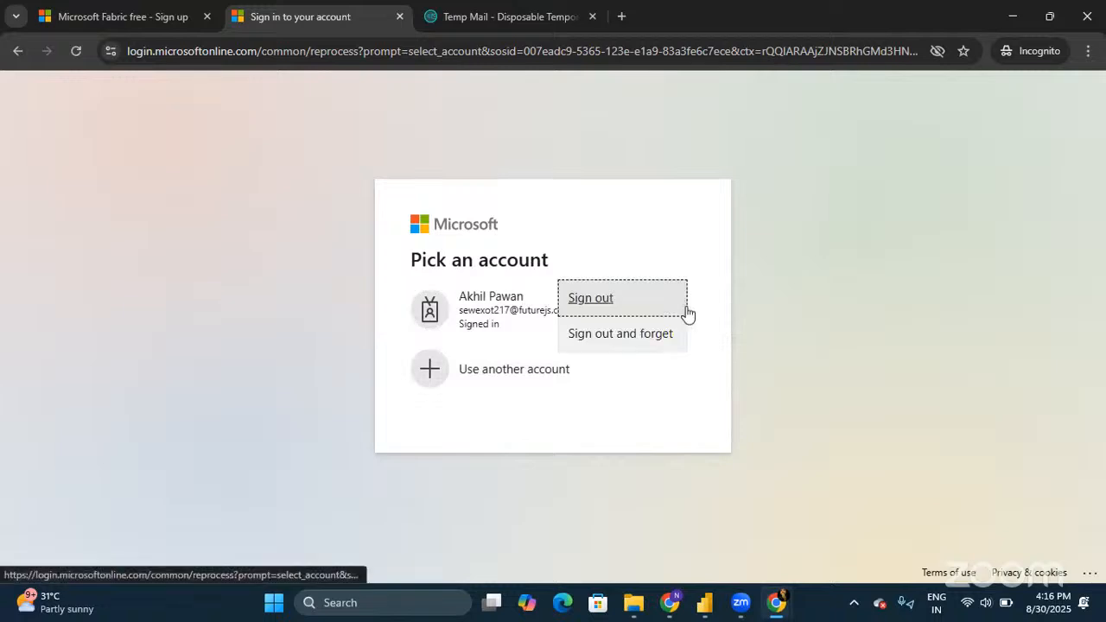
click(514, 313)
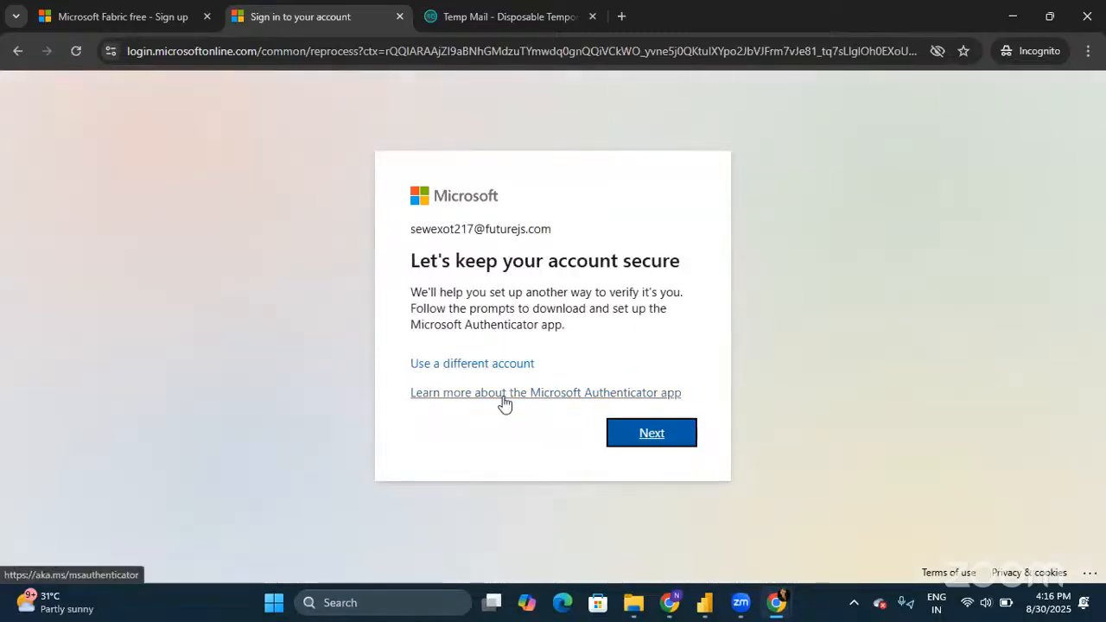
Read the Microsoft Authenticator help article, then return to the sign-in tab
click(504, 396)
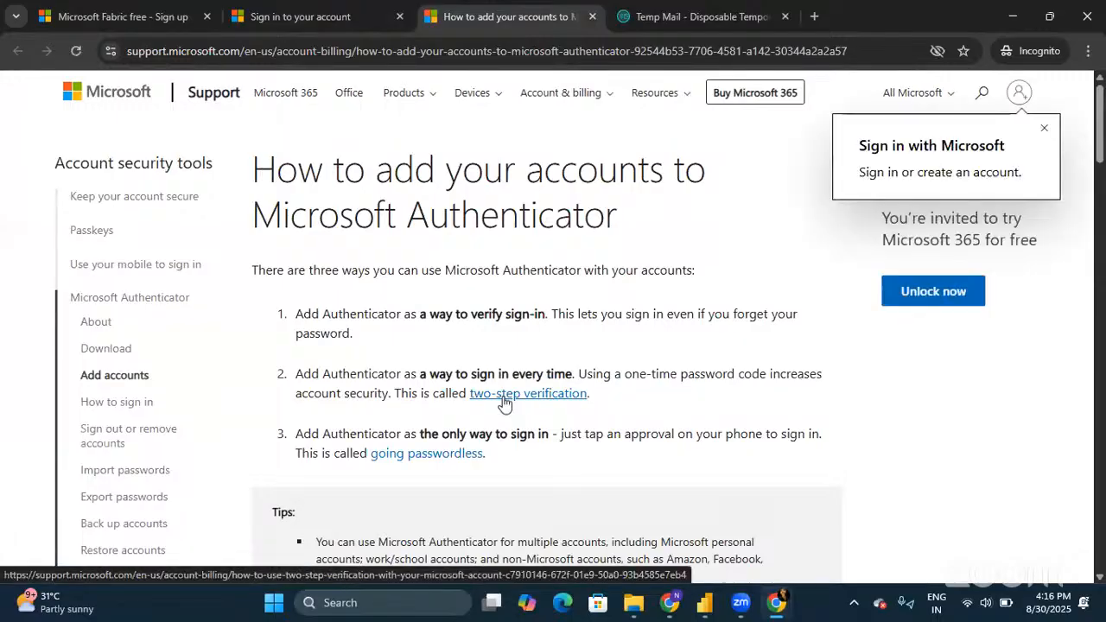
scroll(504, 403, down, 2)
scroll(504, 396, down, 3)
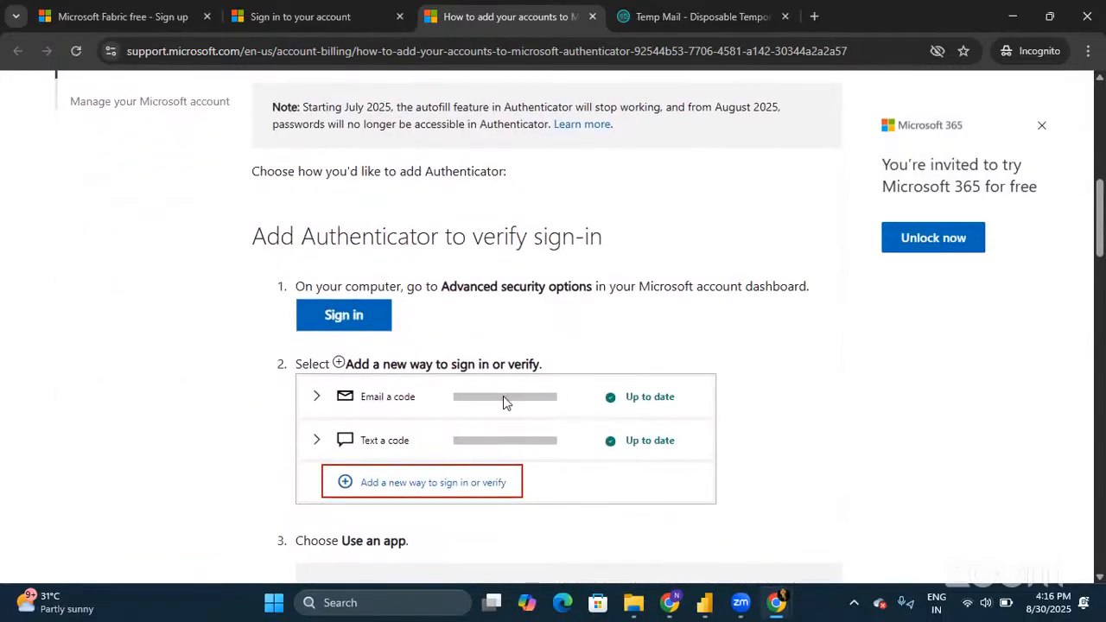
scroll(503, 396, up, 10)
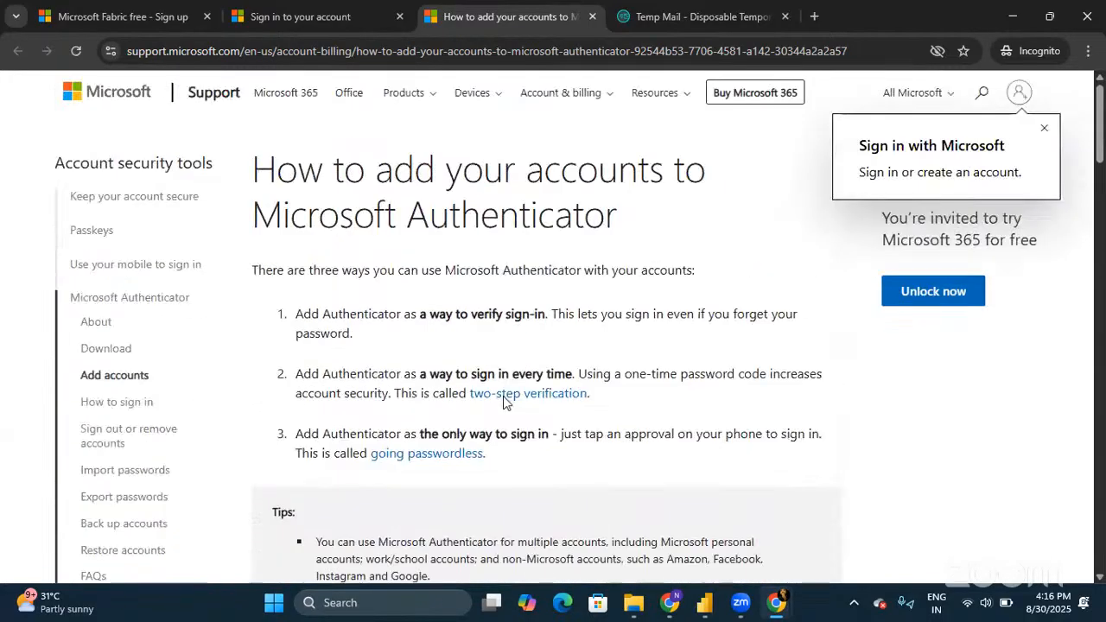
click(351, 22)
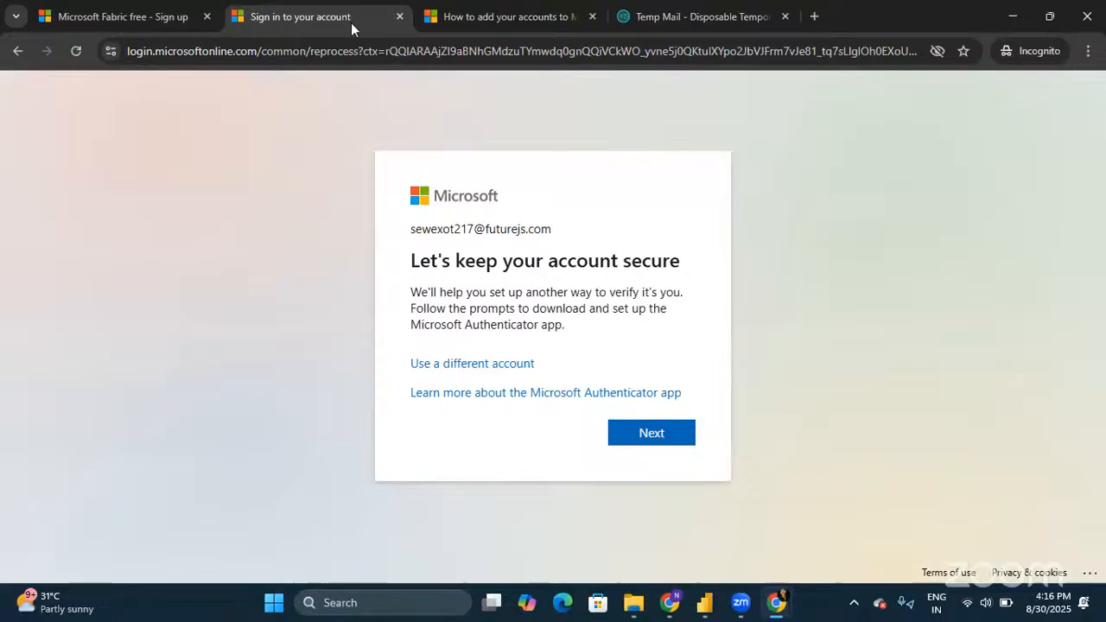
click(646, 441)
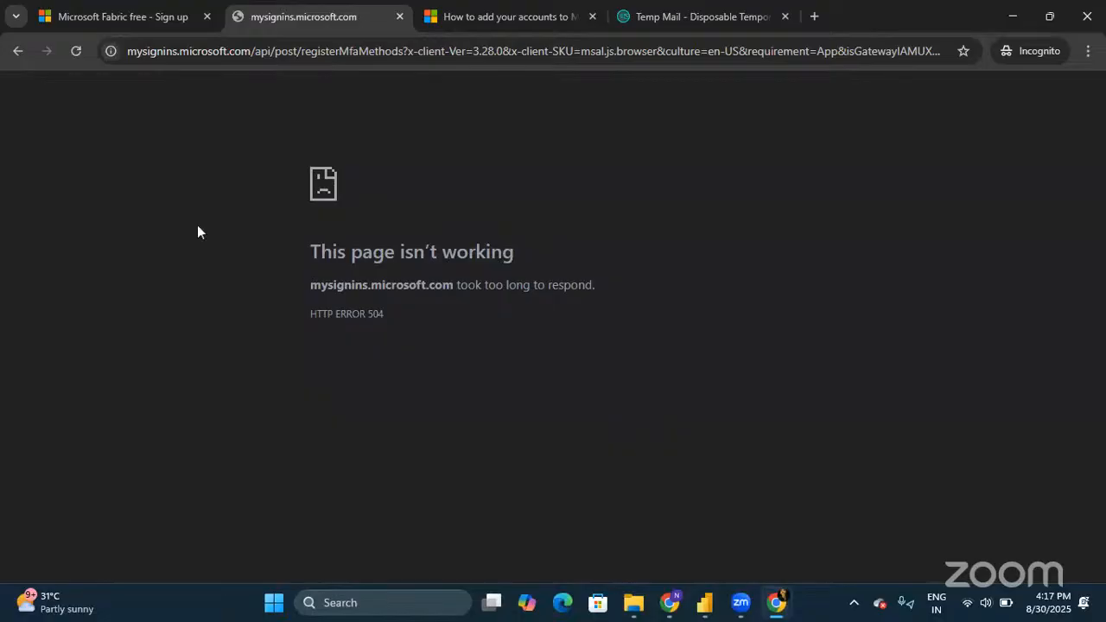
click(18, 51)
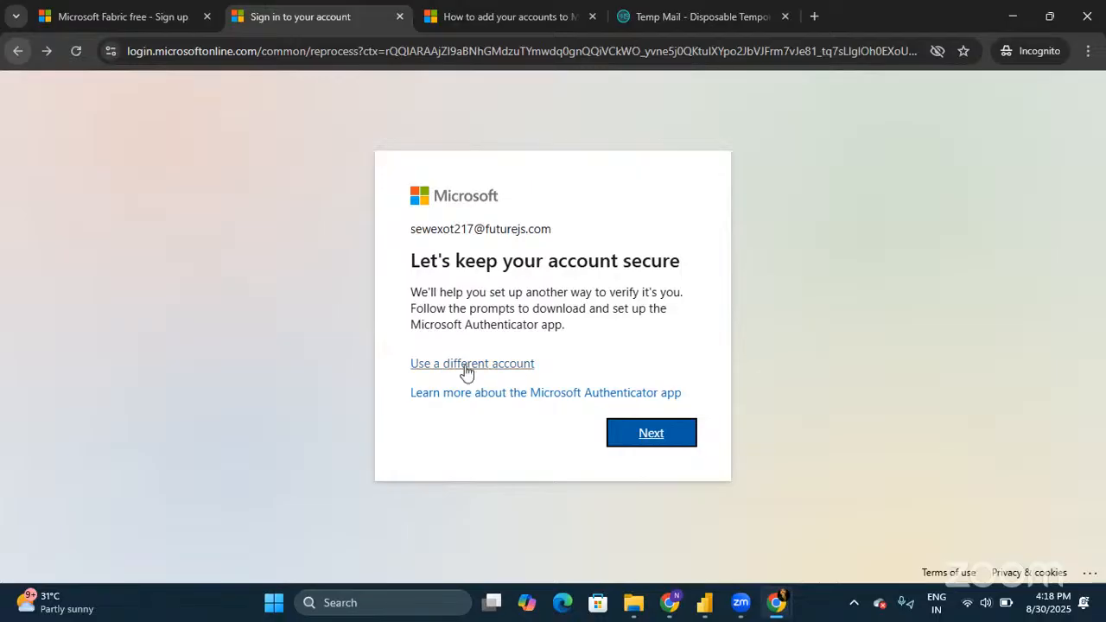
In Power BI Desktop, briefly expand and collapse the Customer and Dates tables' fields
click(705, 603)
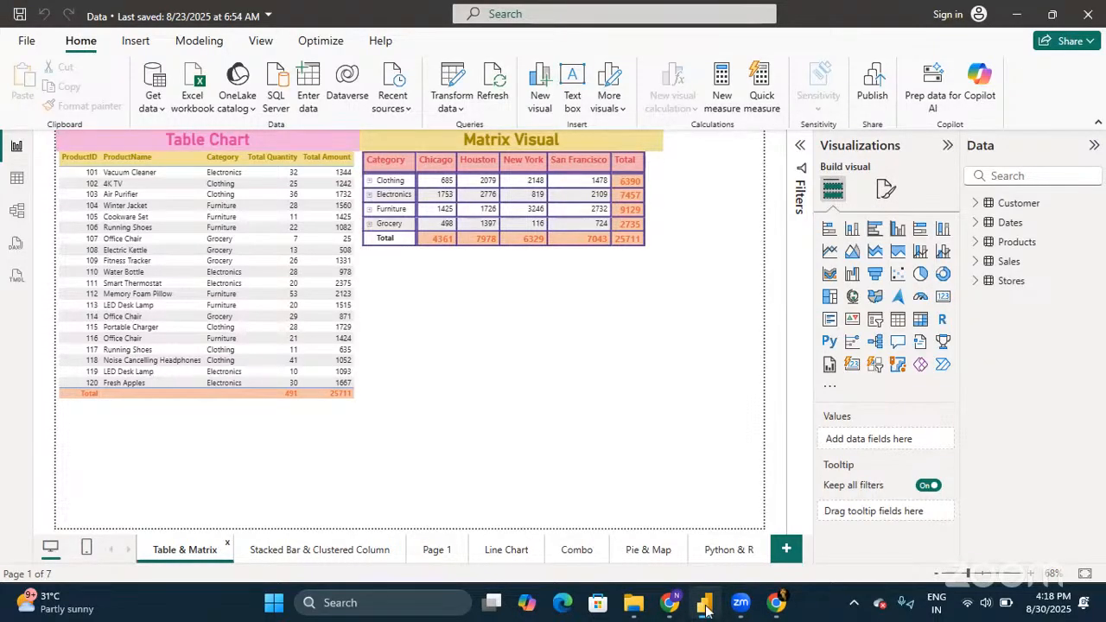
click(976, 206)
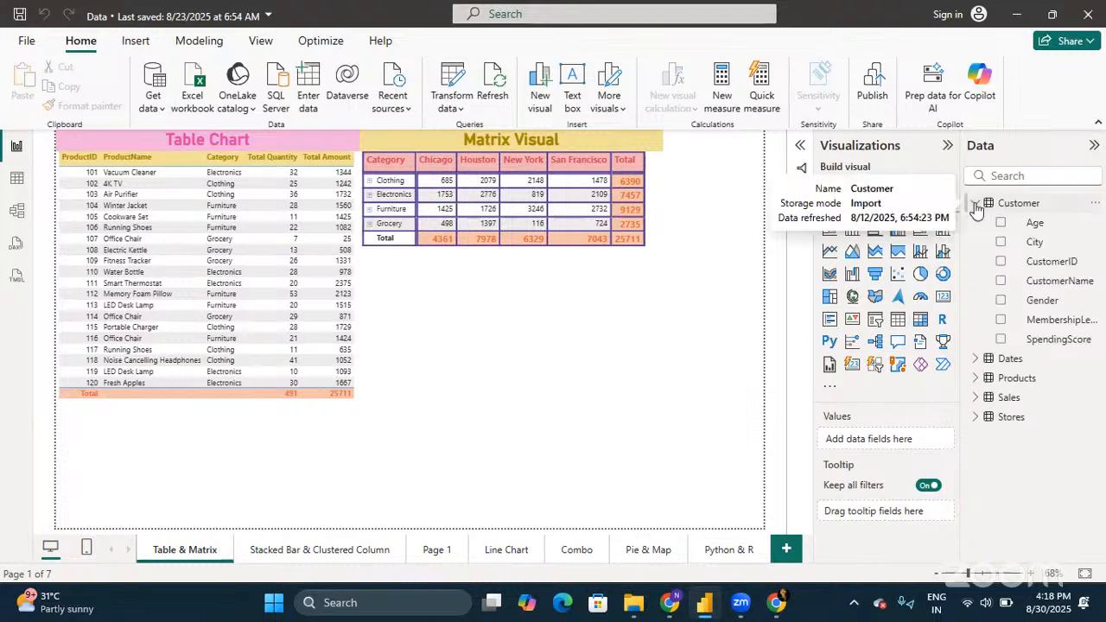
click(977, 361)
click(977, 361)
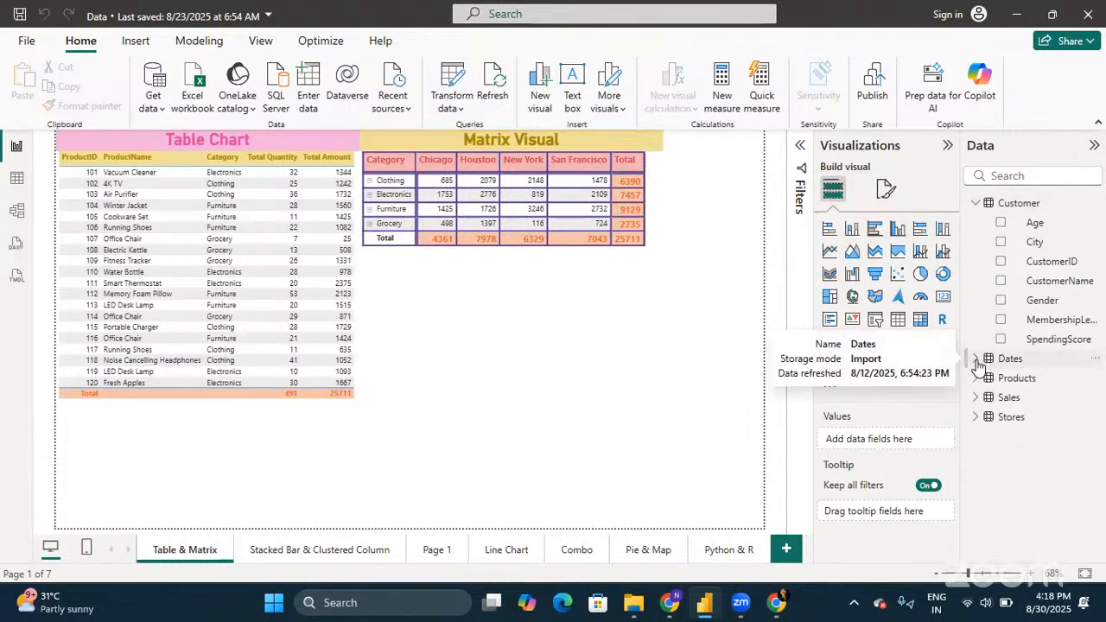
click(978, 204)
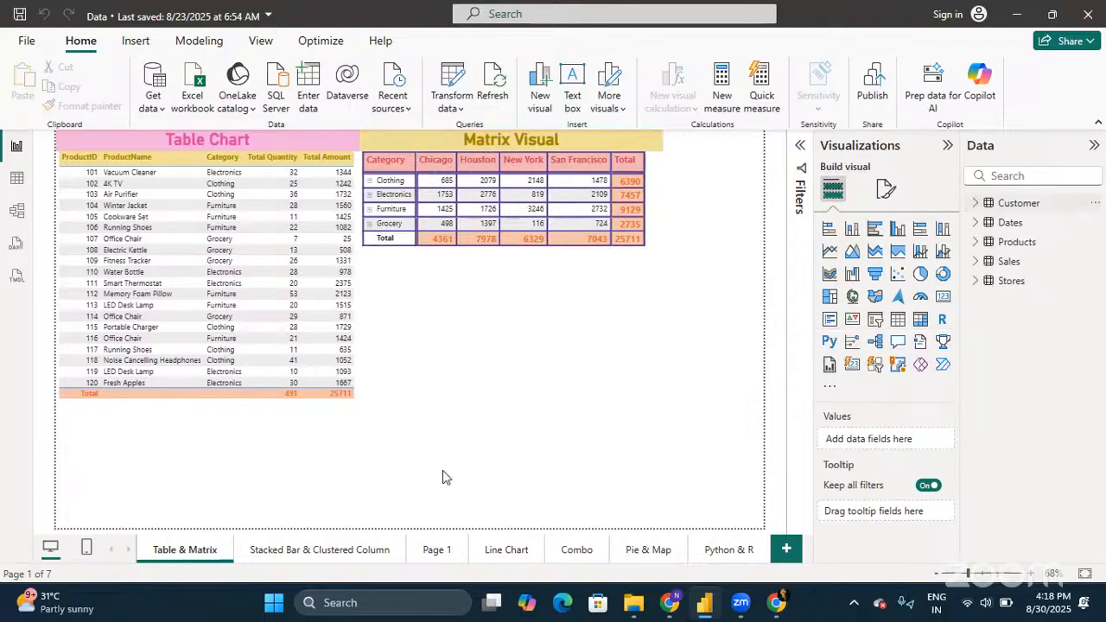
Go to the Stacked Bar & Clustered Column page, then bring Chrome's sign-in window forward
click(317, 550)
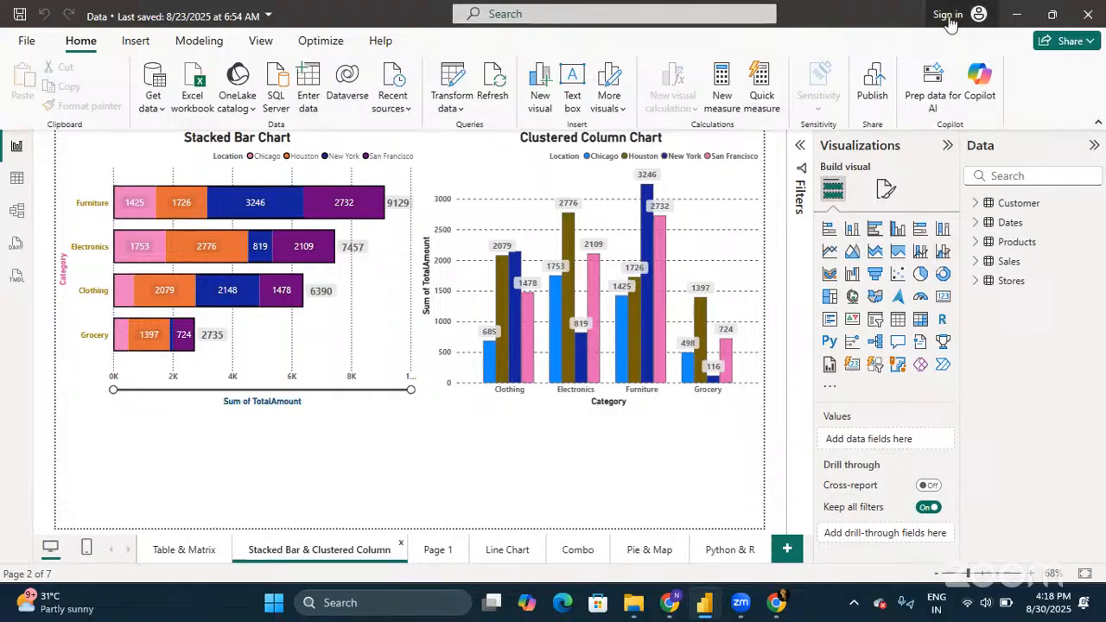
click(830, 389)
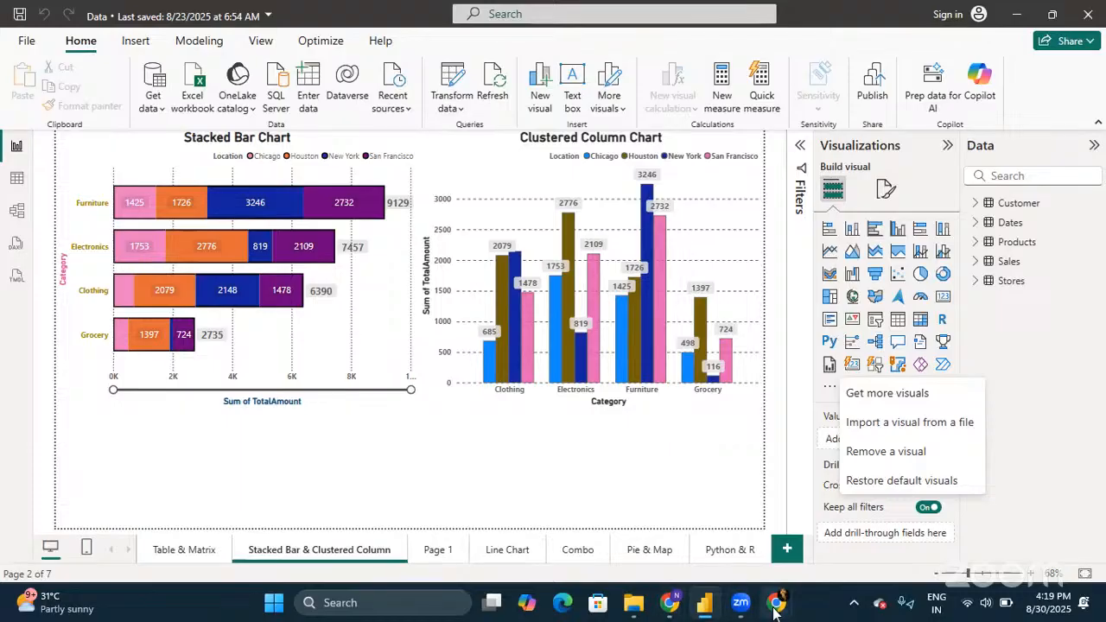
mouse_move(776, 605)
click(807, 554)
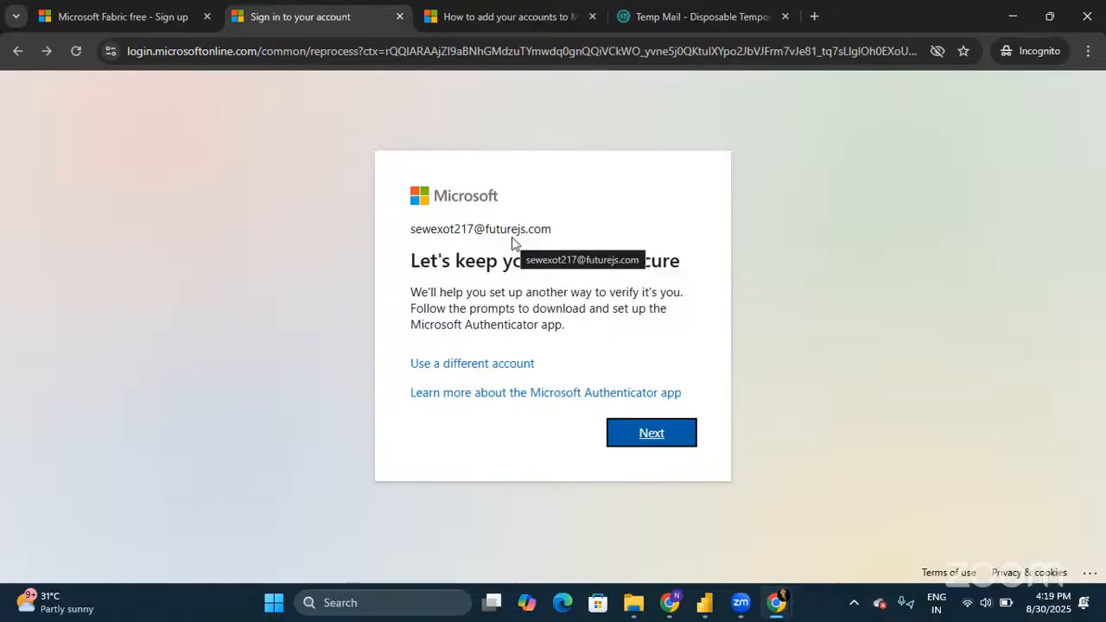
Minimize the Chrome sign-in window to reveal the Power BI report
click(1013, 17)
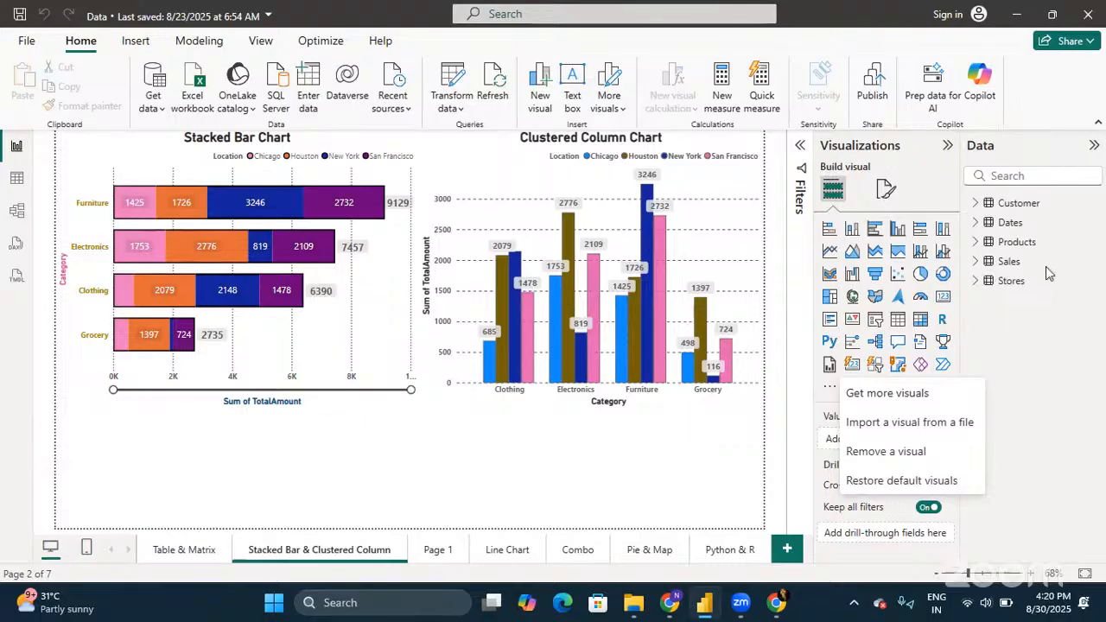
Scroll File Explorer's Downloads folder and open Store_data_normalized.xlsx in Excel
click(635, 605)
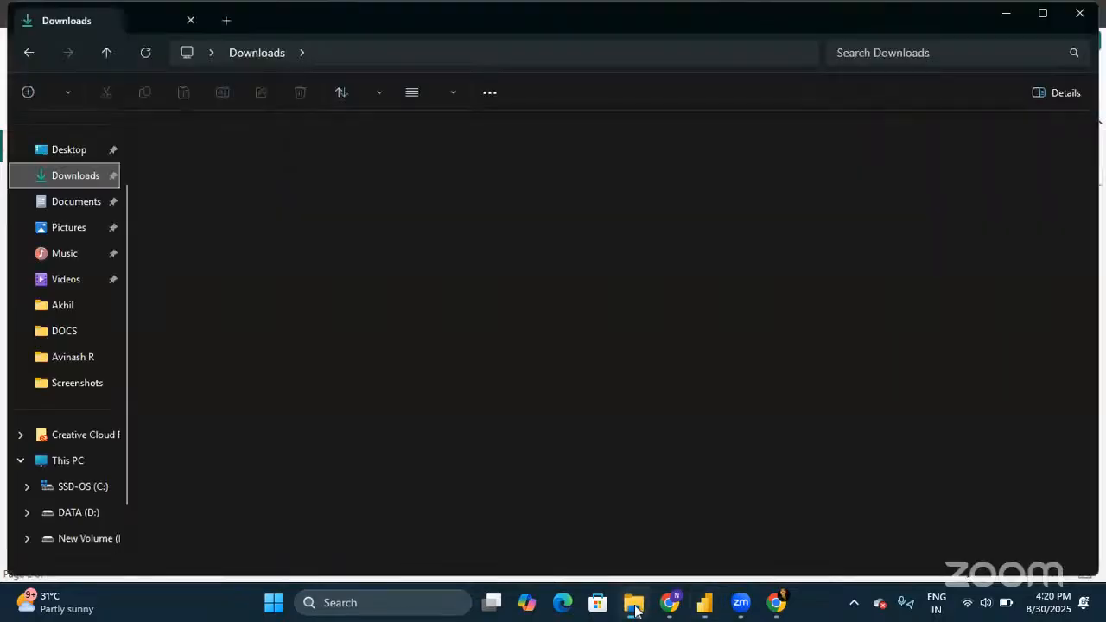
click(636, 611)
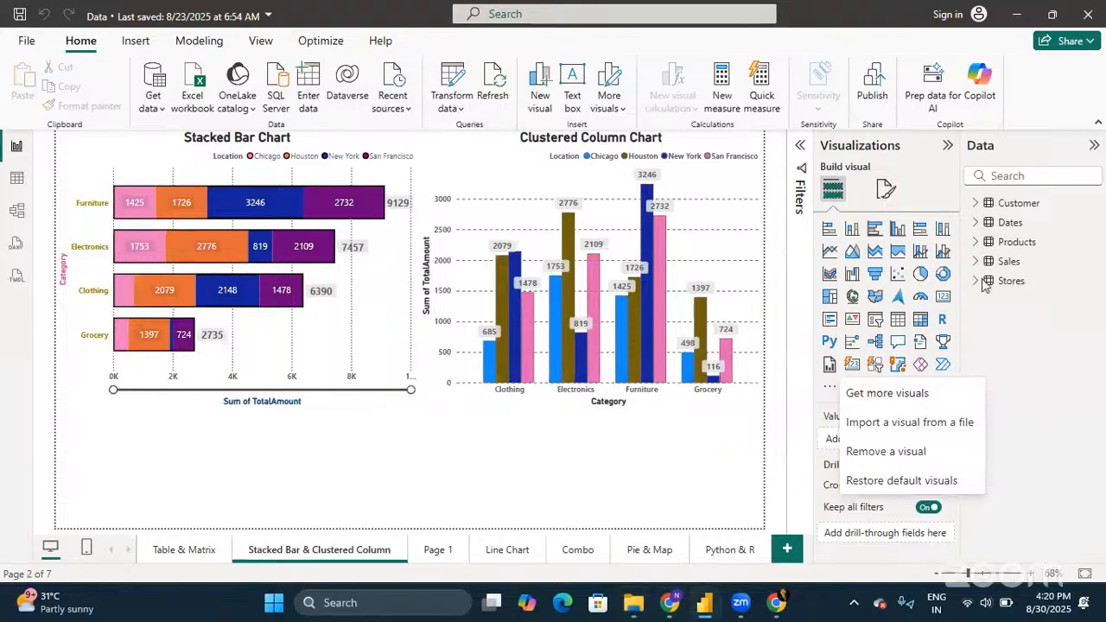
click(633, 602)
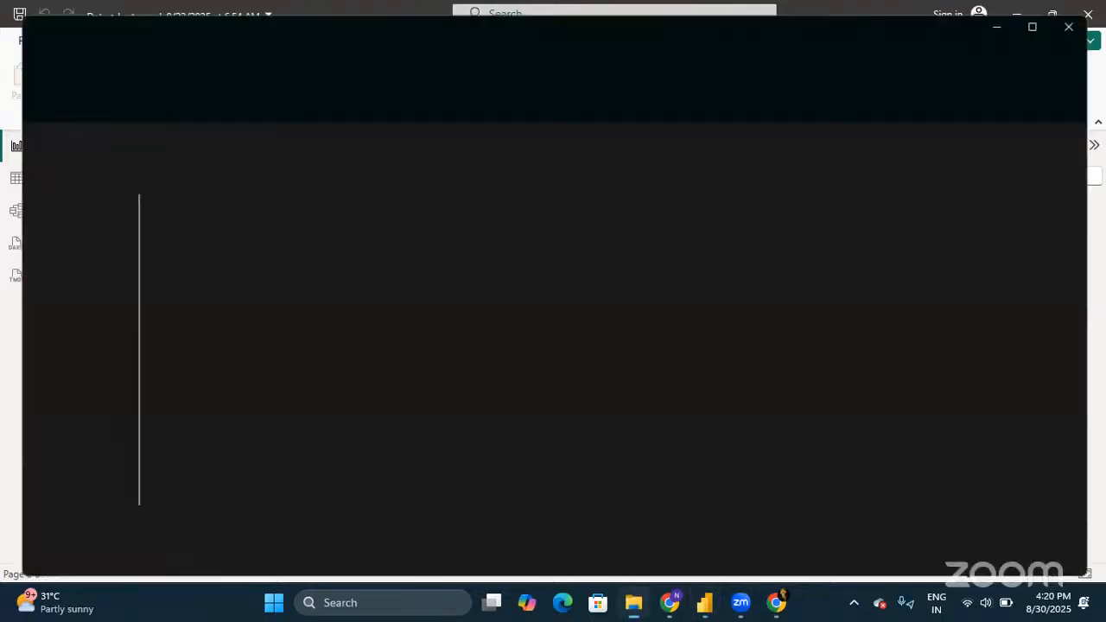
scroll(407, 492, down, 2)
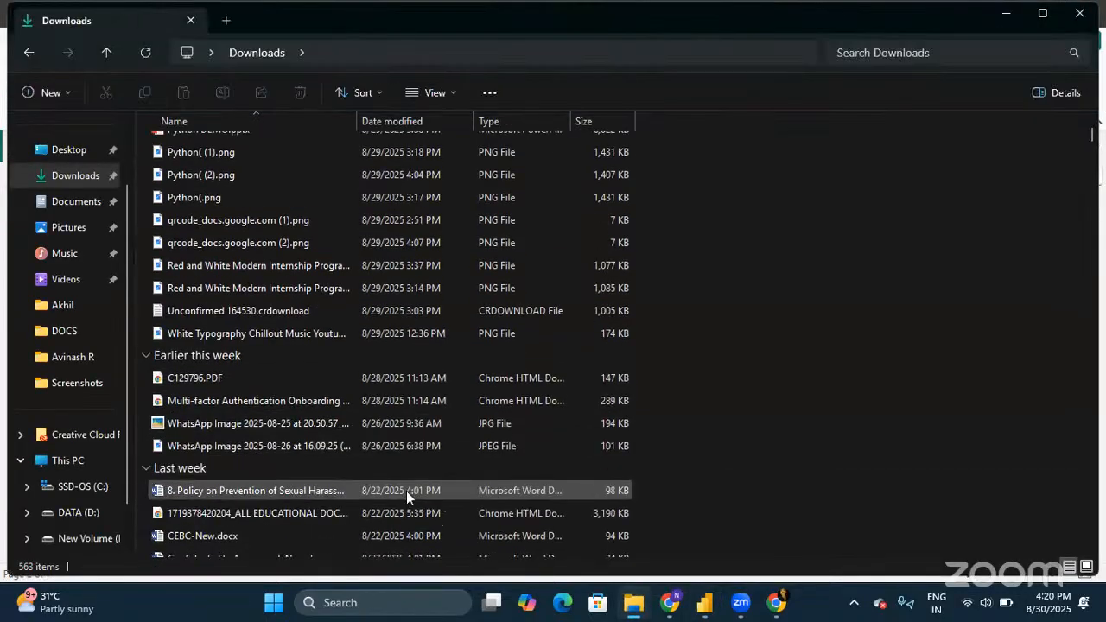
scroll(406, 491, down, 4)
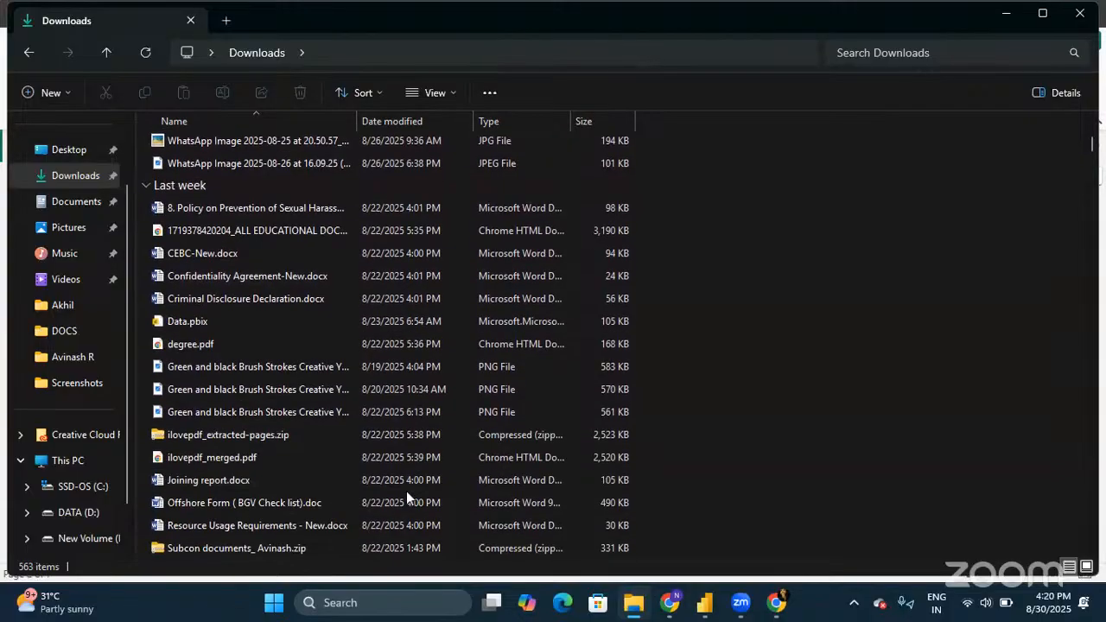
scroll(406, 491, down, 4)
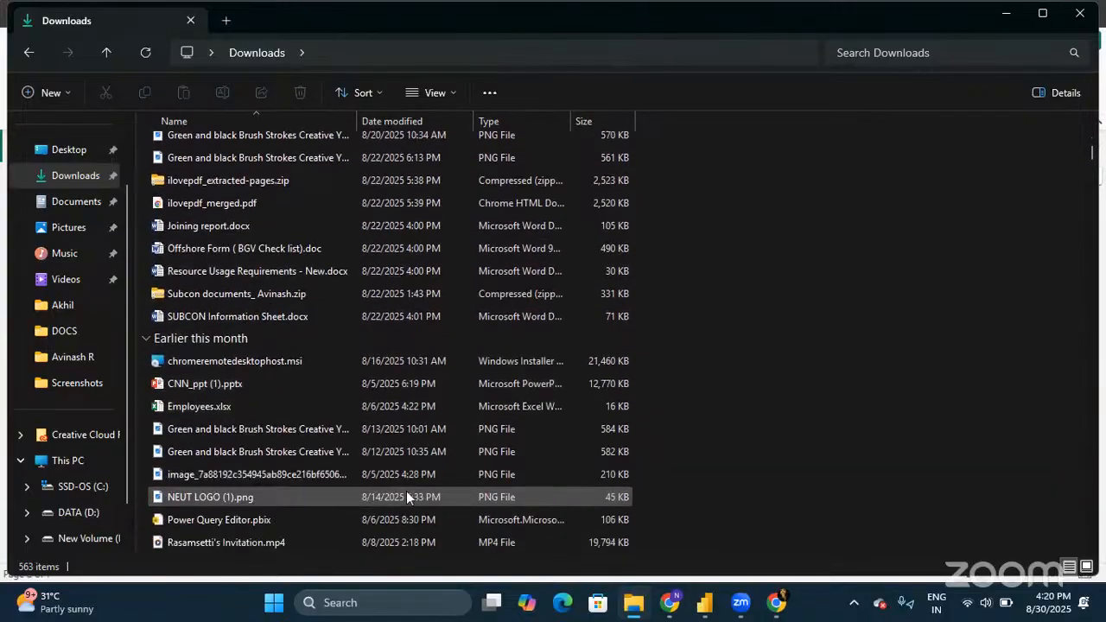
scroll(254, 424, down, 2)
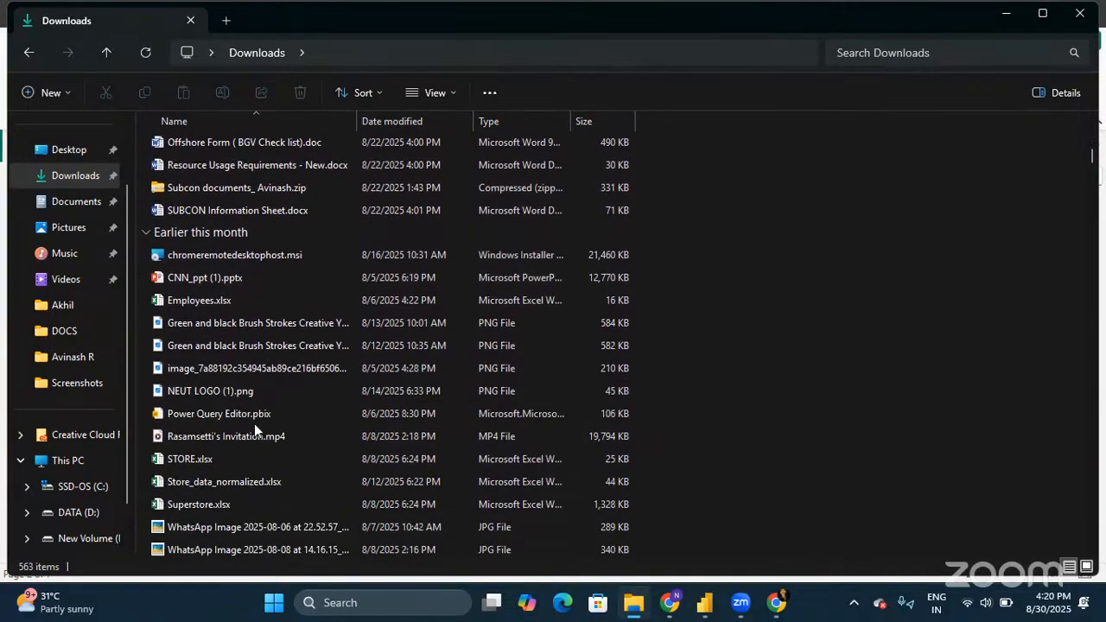
double_click(211, 482)
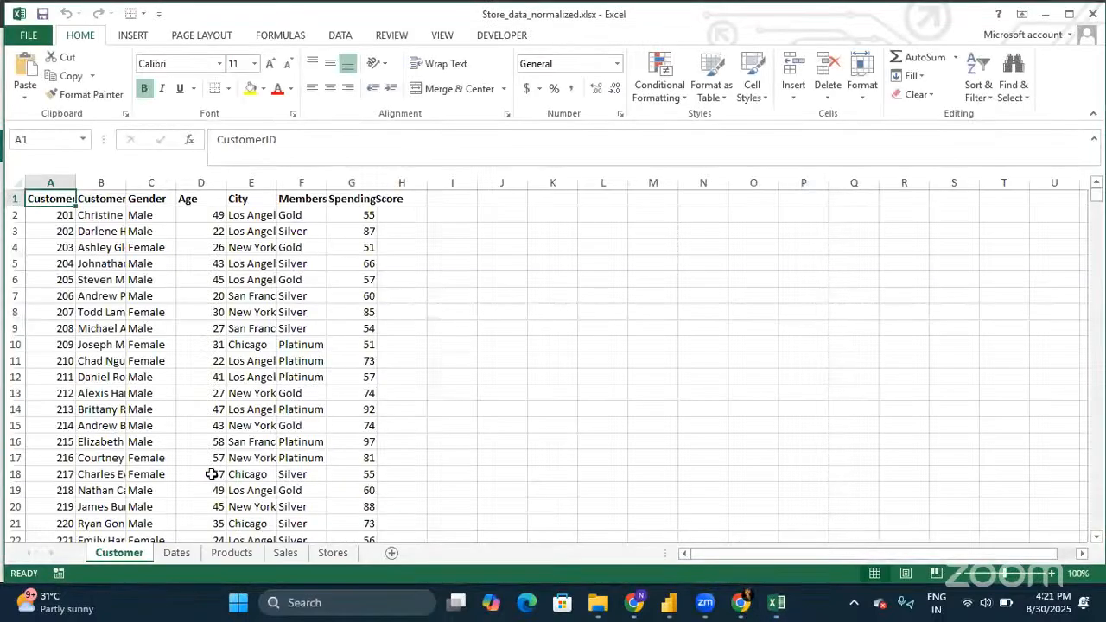
Browse the Dates, Products, Sales and Stores sheets, then switch back to Power BI Desktop
click(187, 559)
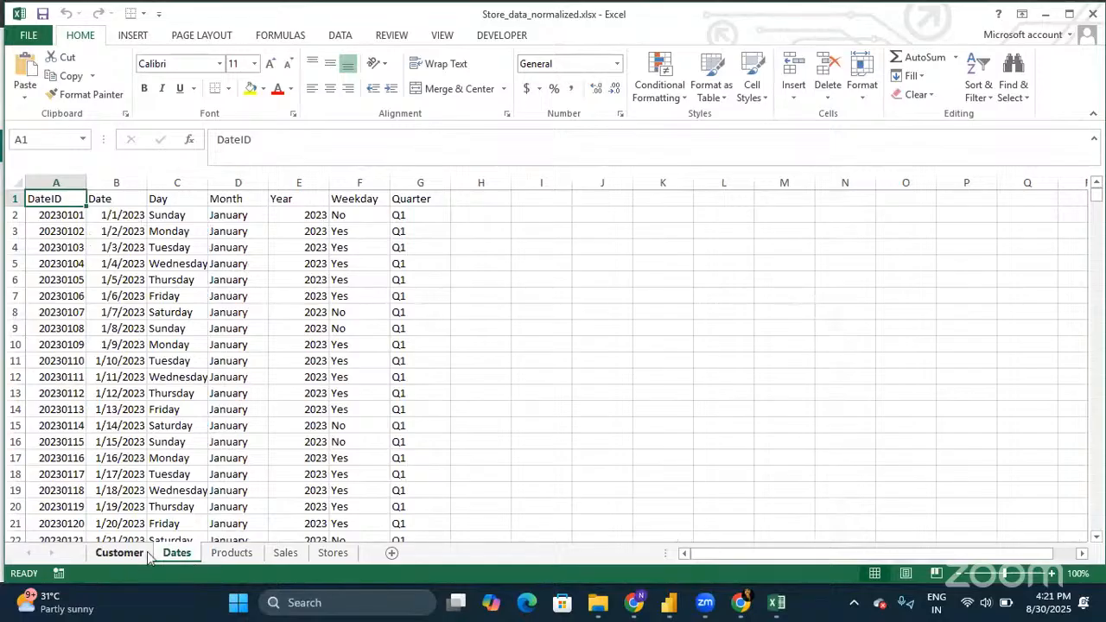
click(232, 554)
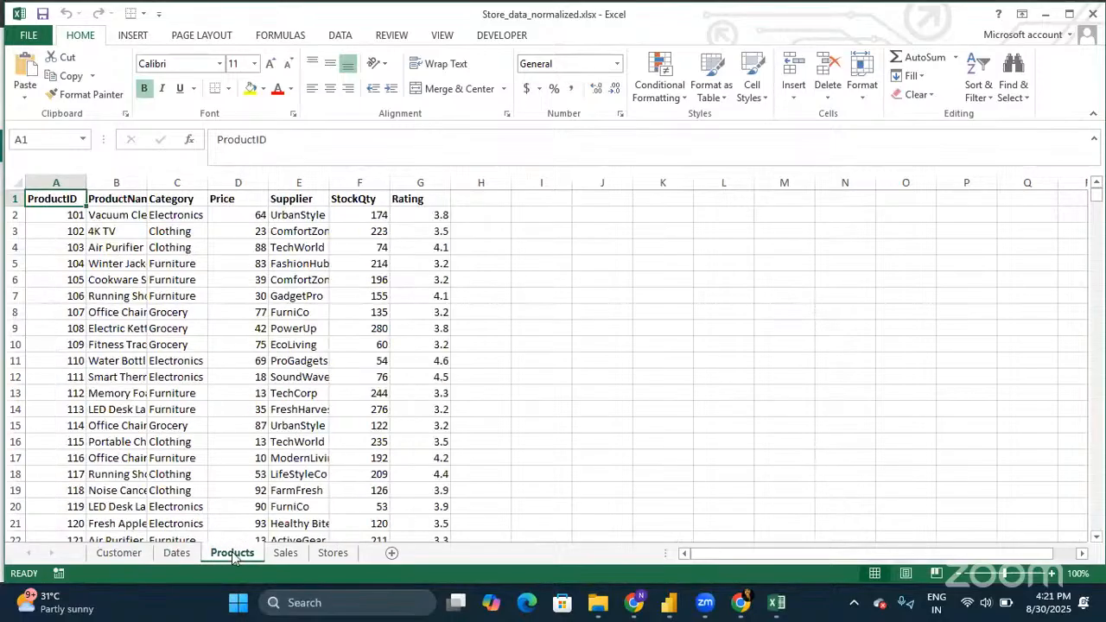
click(286, 554)
click(336, 555)
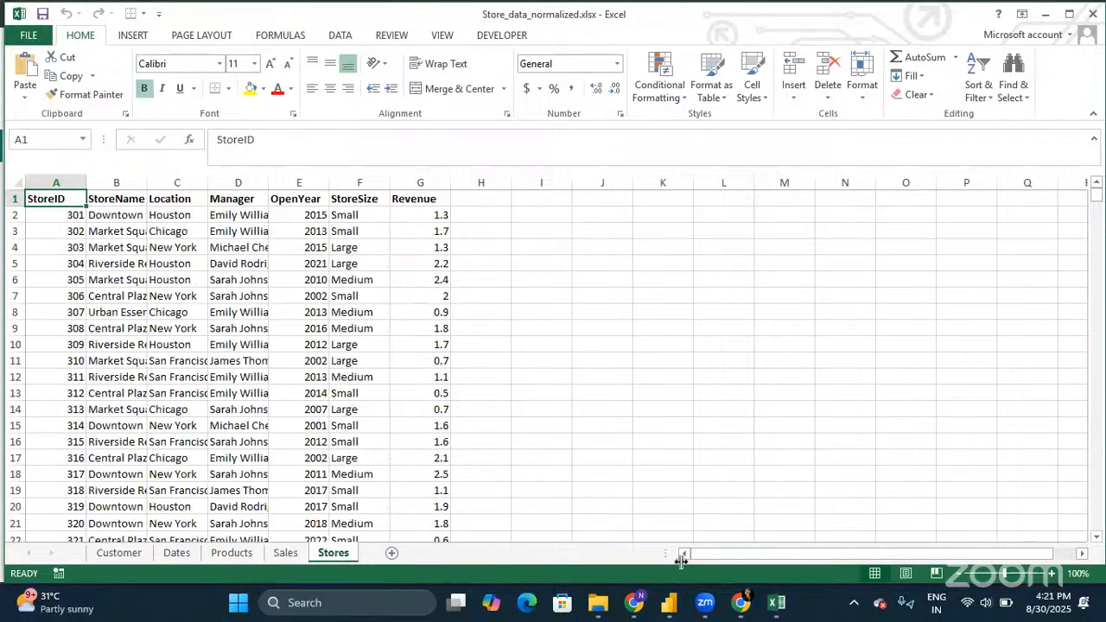
click(659, 612)
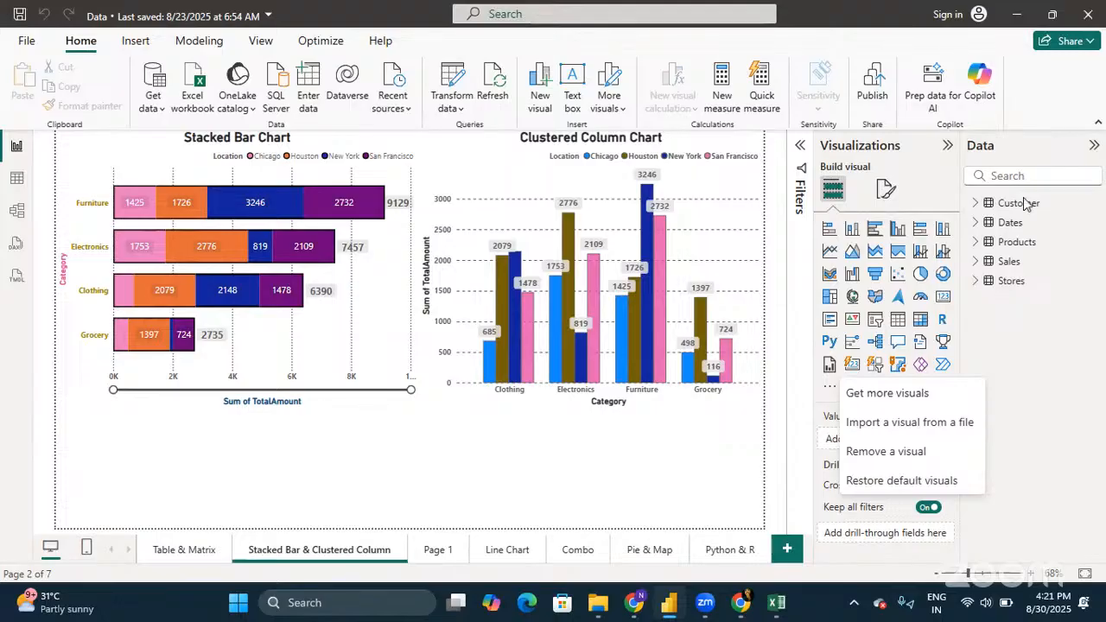
Expand the Customer table in the Data pane and switch to Table view
click(976, 203)
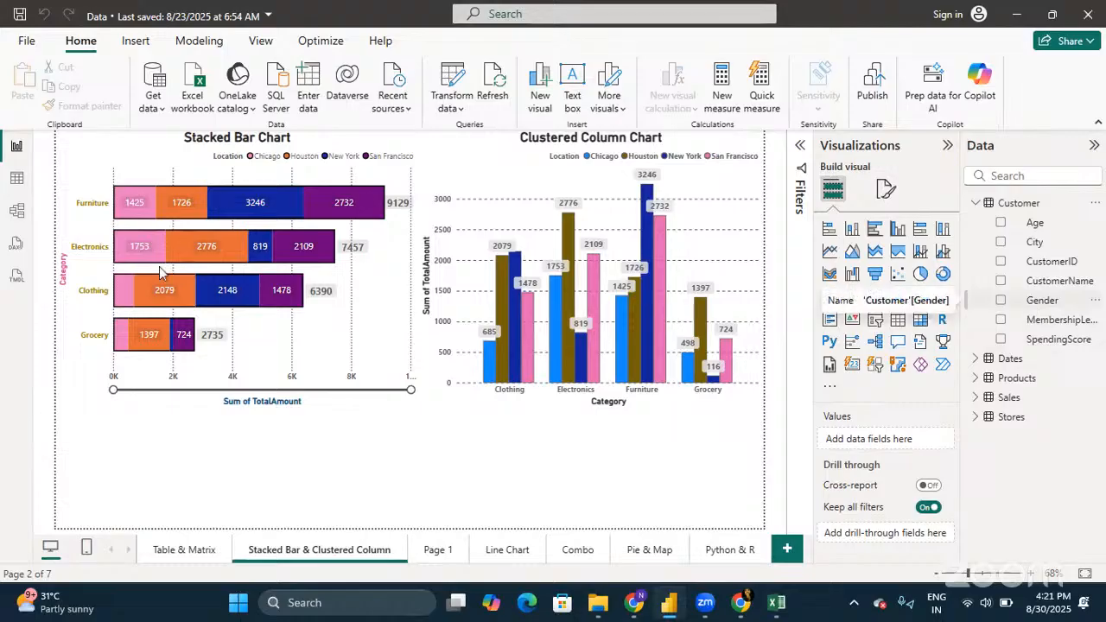
click(11, 189)
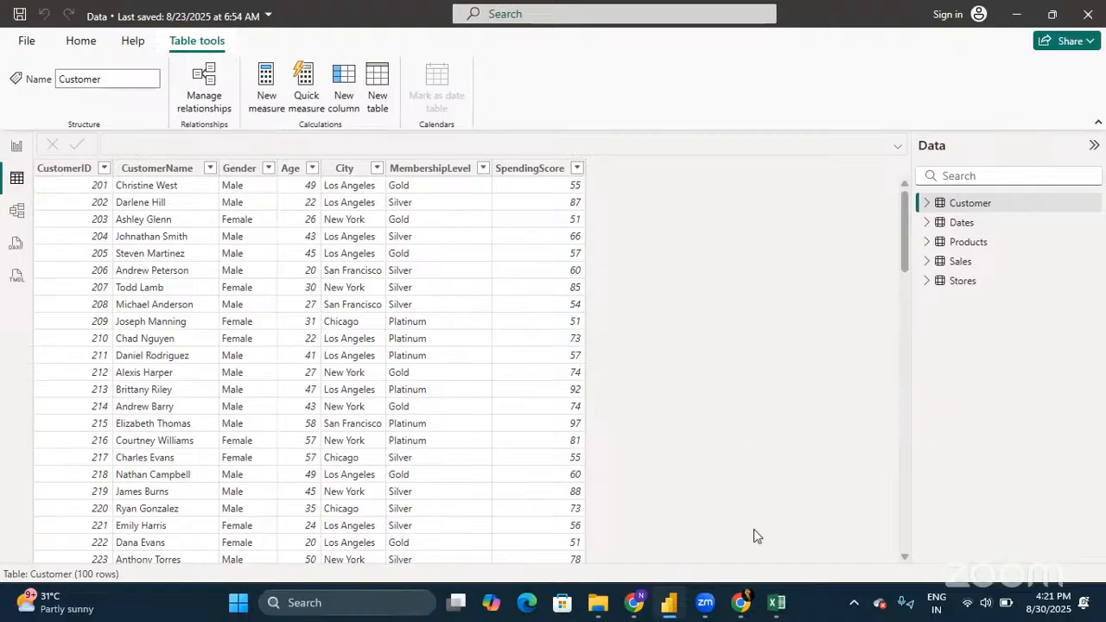
Open Excel's Customer sheet and compare its CustomerID–SpendingScore columns with Power BI's Customer table
click(768, 606)
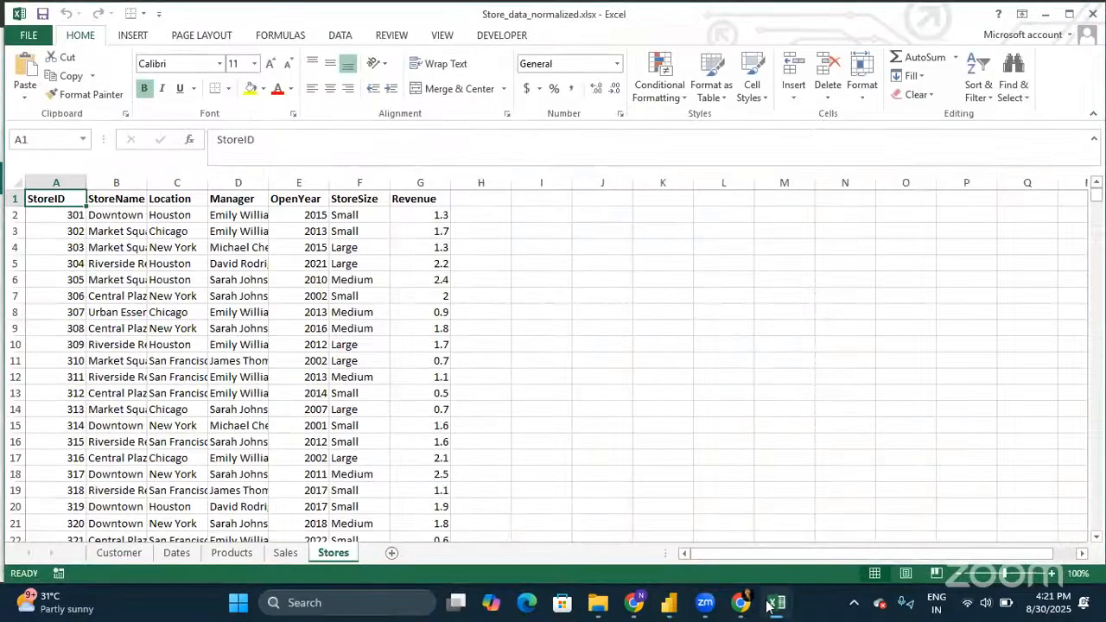
click(101, 558)
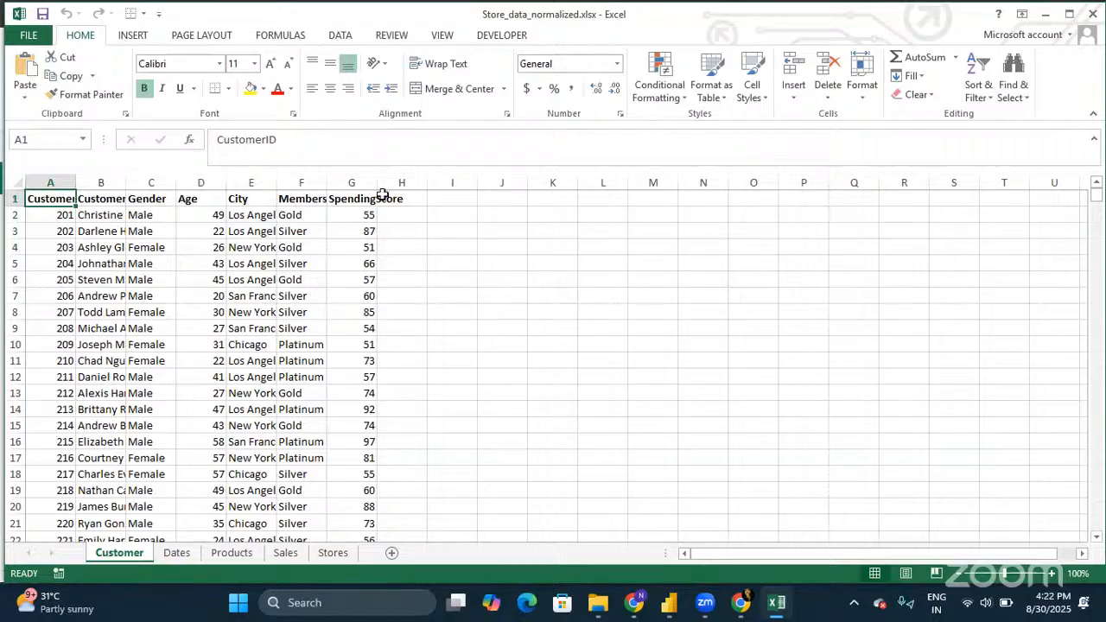
click(357, 180)
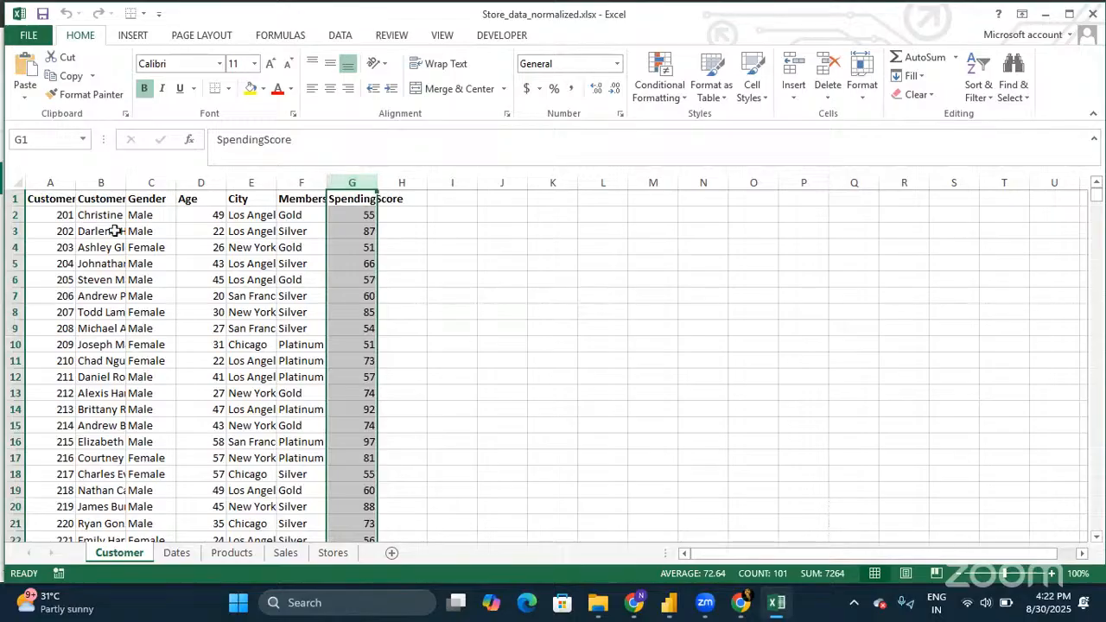
key(alt+Tab)
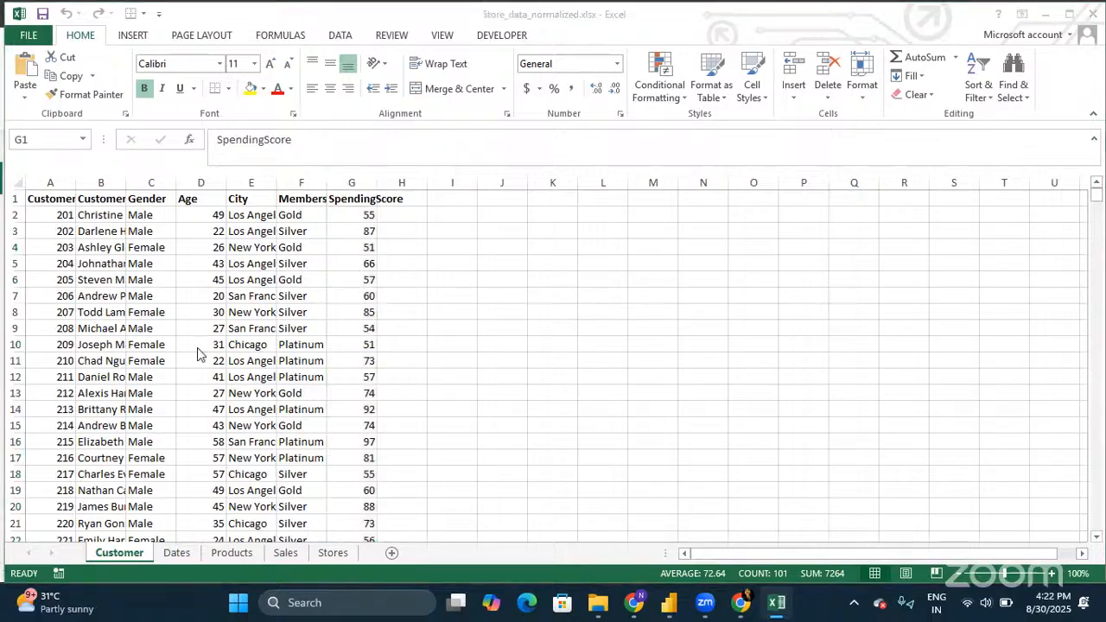
key(alt+Tab)
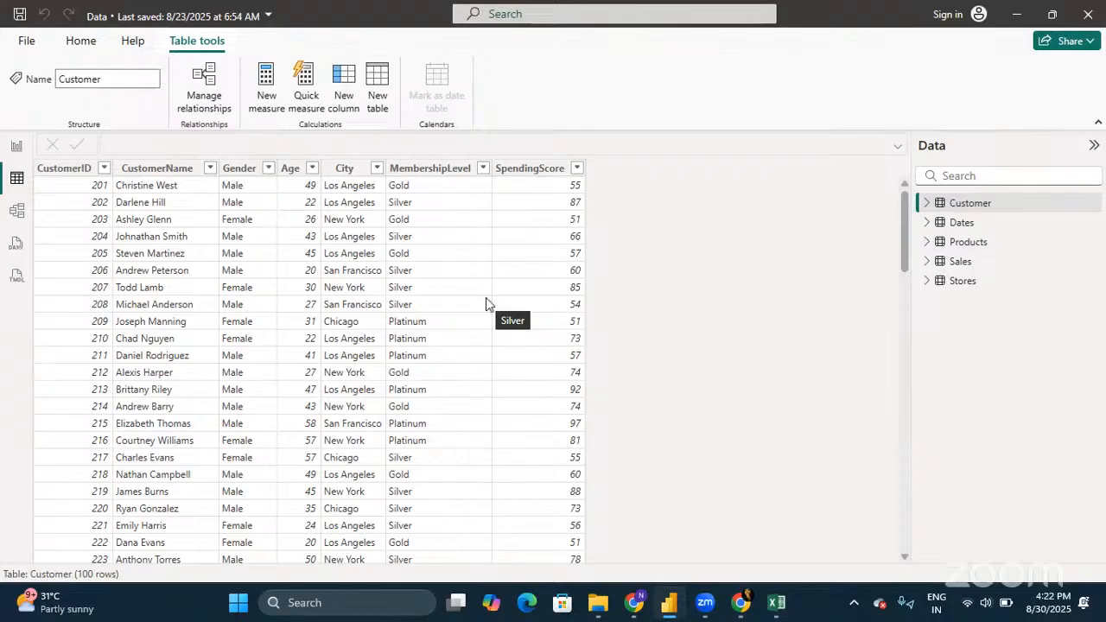
key(alt+Tab)
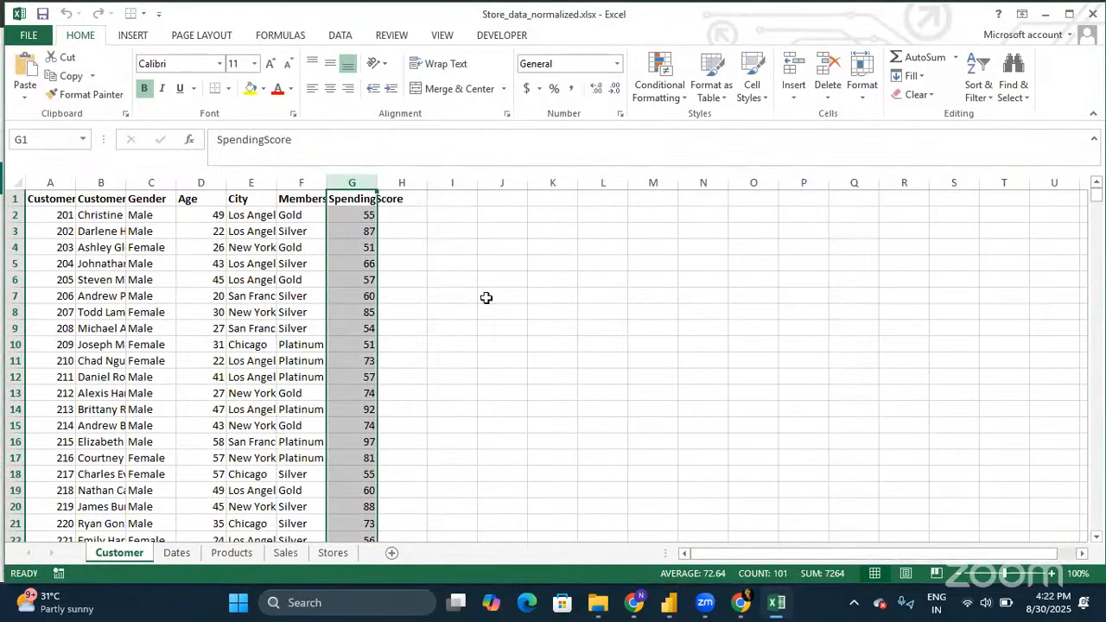
click(52, 182)
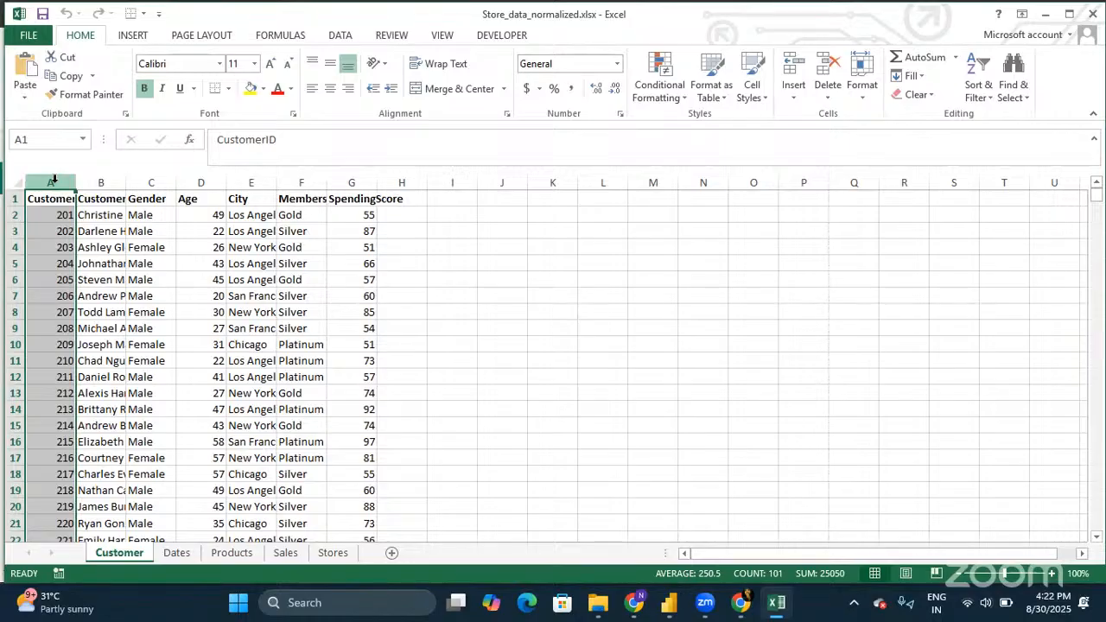
Delete column A (CustomerID) from the Customer sheet and switch back to Power BI
right_click(54, 180)
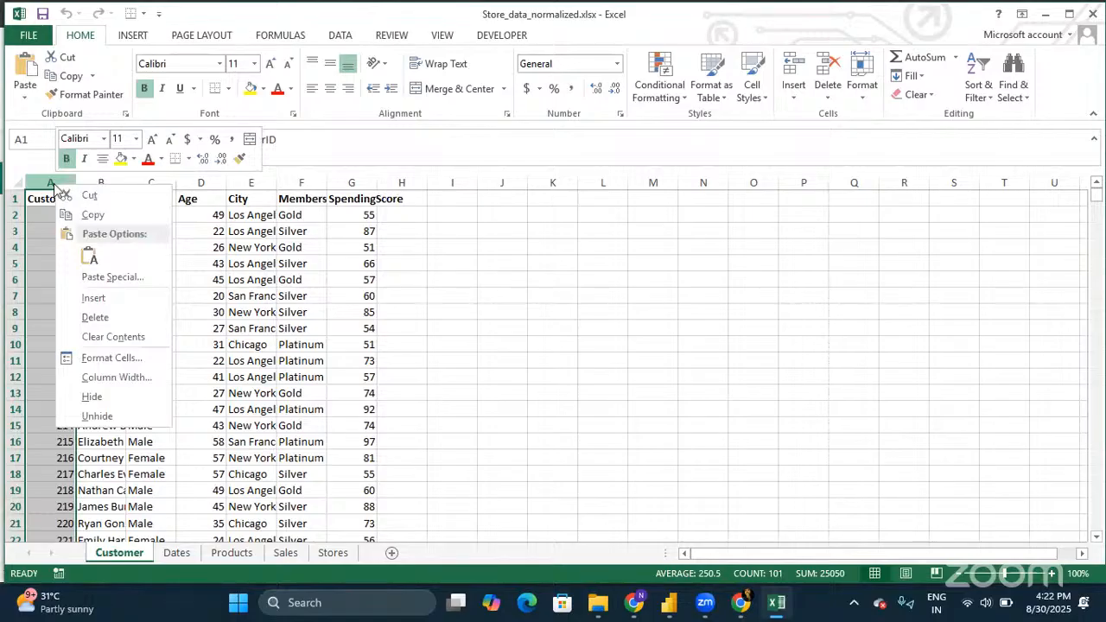
click(95, 317)
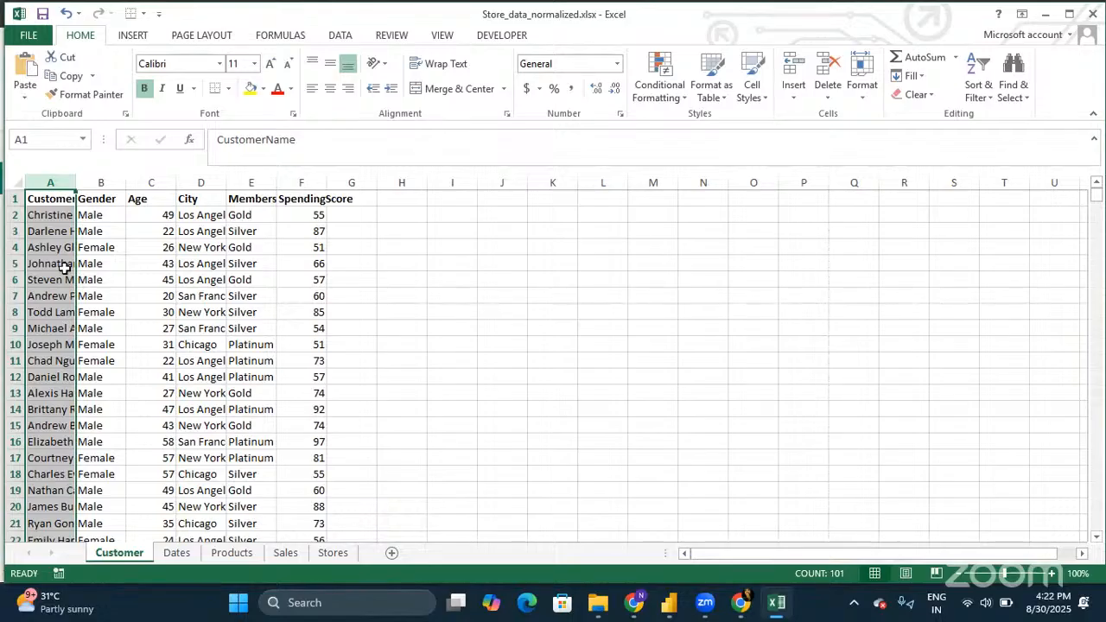
key(alt+Tab)
key(alt+Tab)
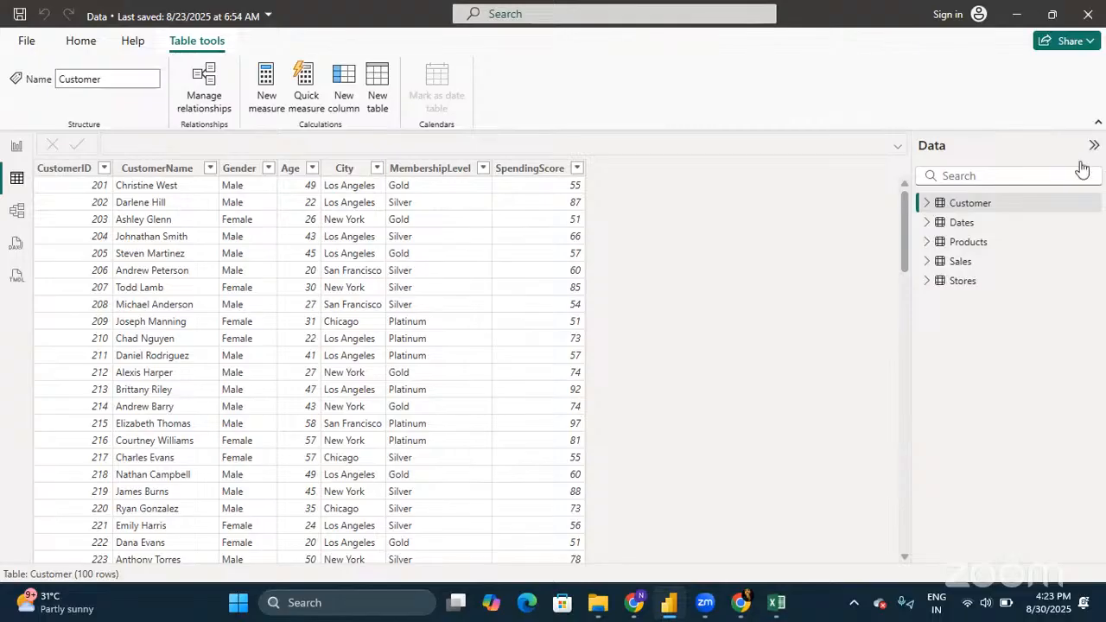
Refresh the Customer table from the Data pane's More options menu to reload the edited workbook
click(1094, 203)
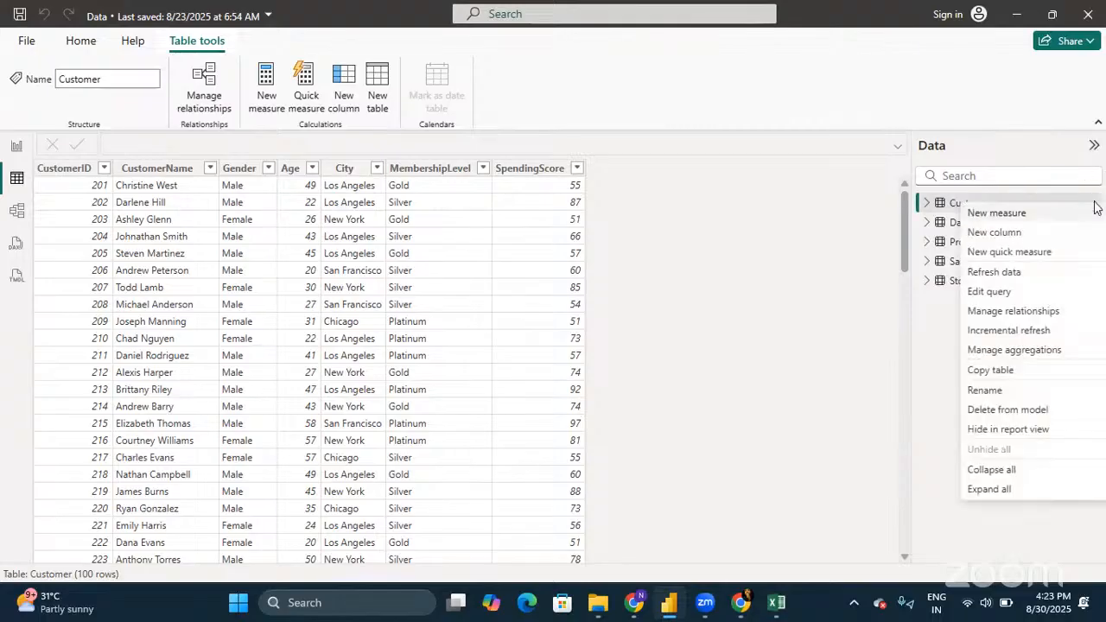
click(1020, 275)
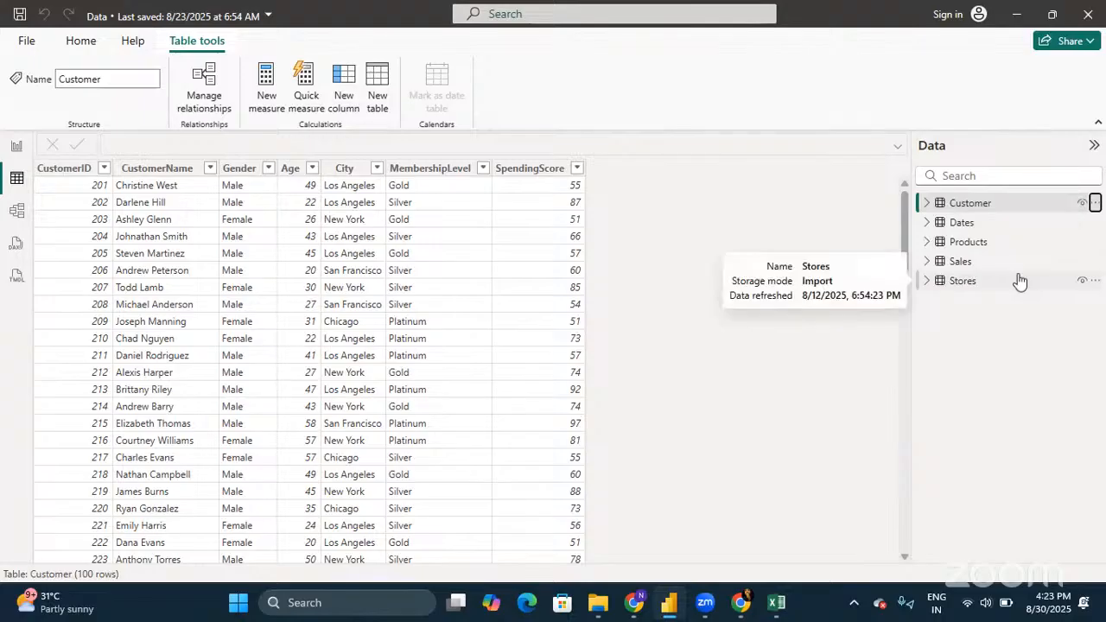
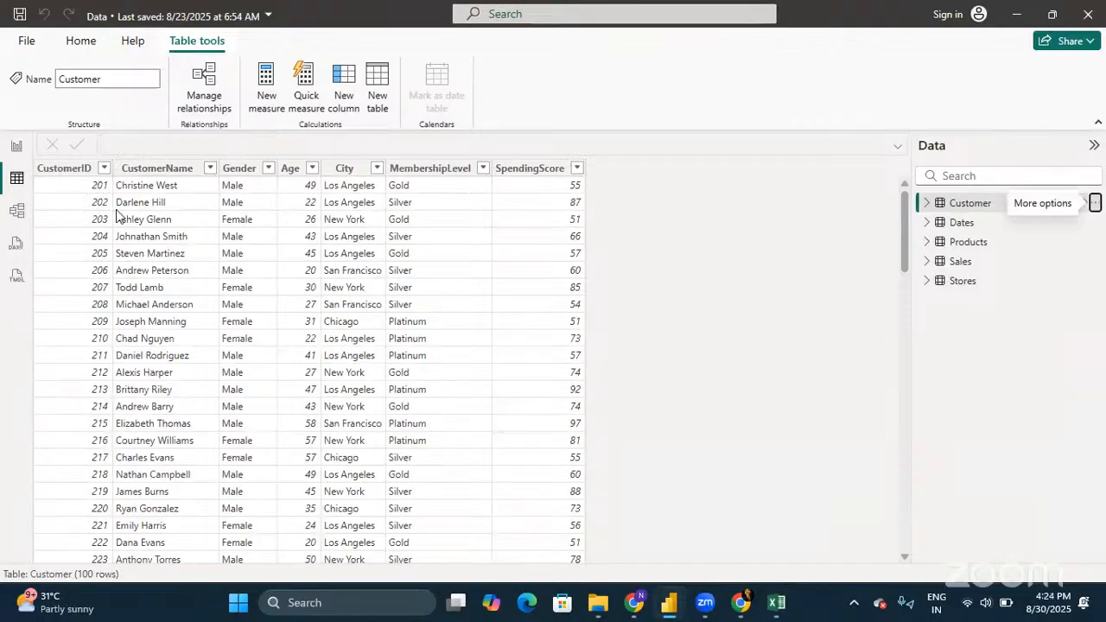
Select the Customer table's CustomerID column to check its whole-number, don't-summarize settings
click(68, 169)
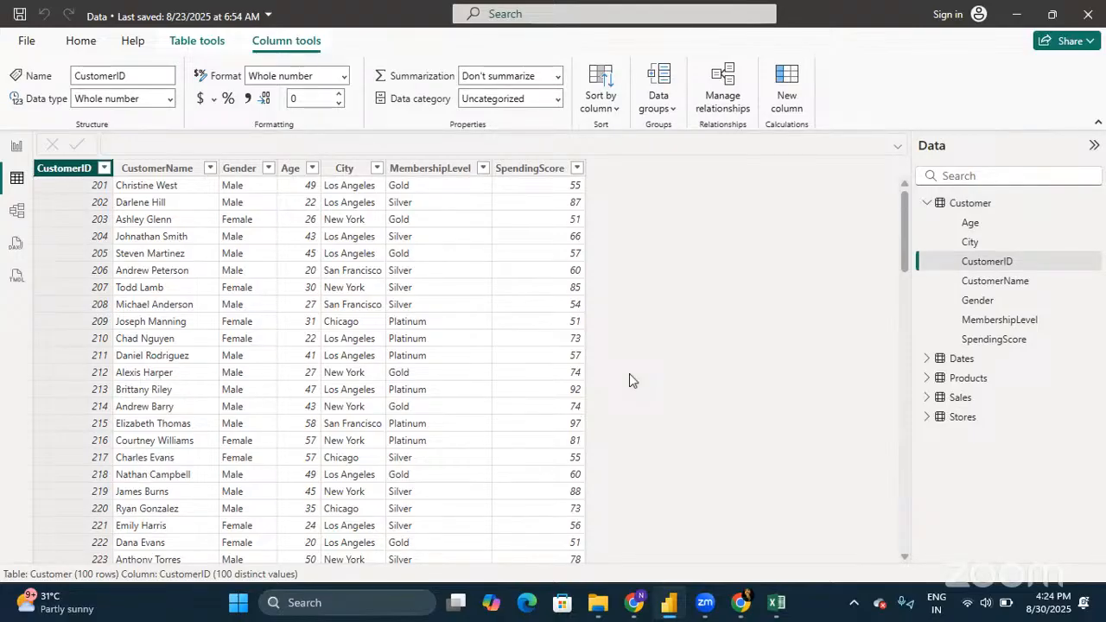
click(776, 602)
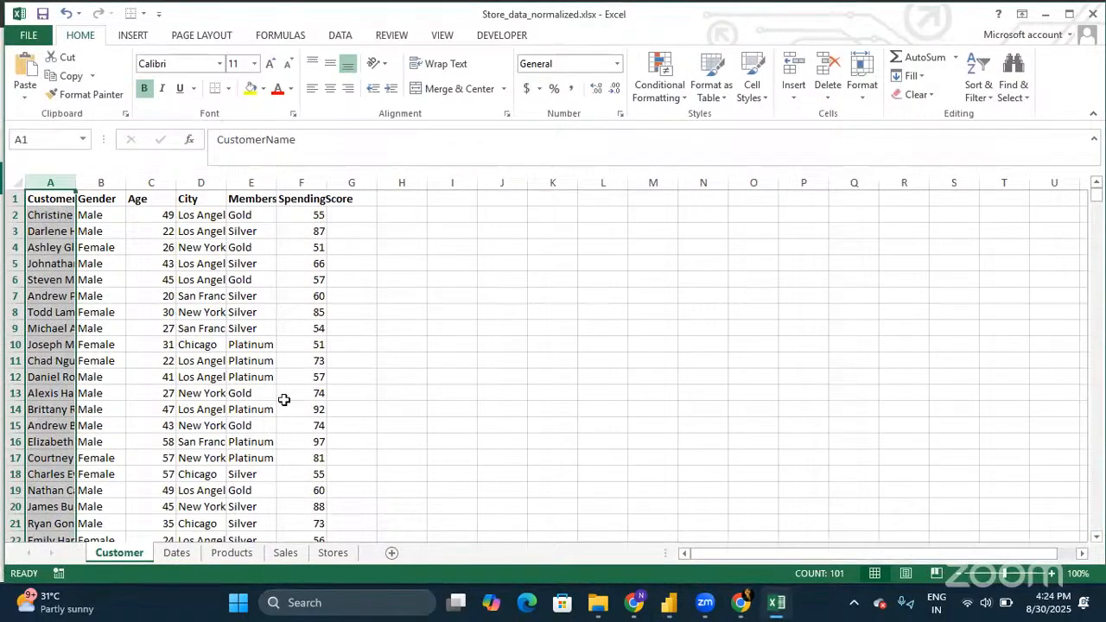
click(114, 232)
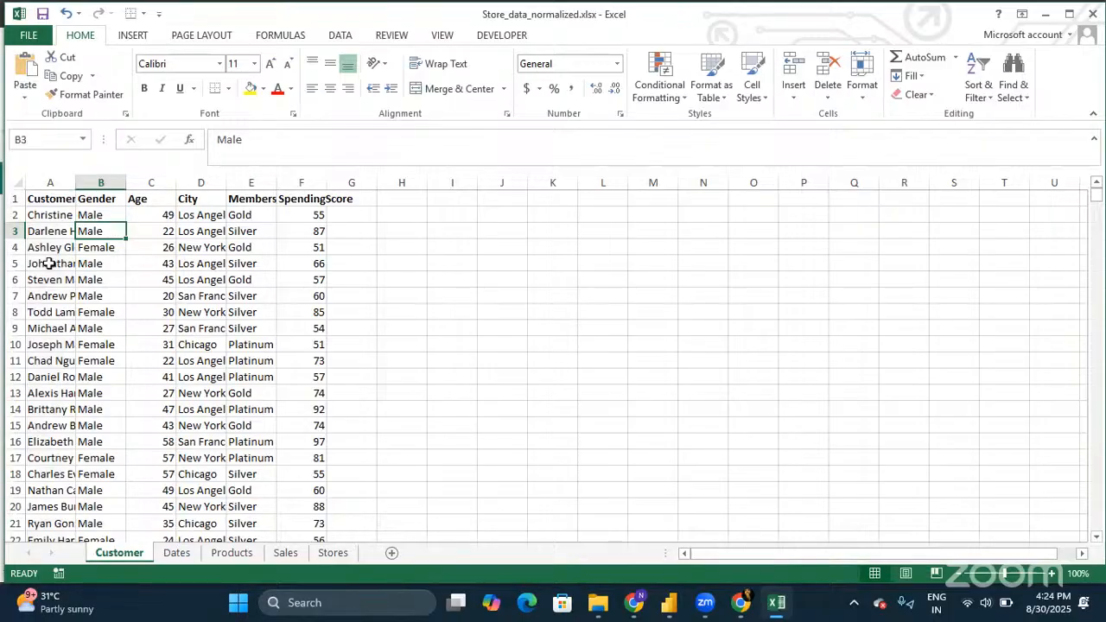
click(41, 195)
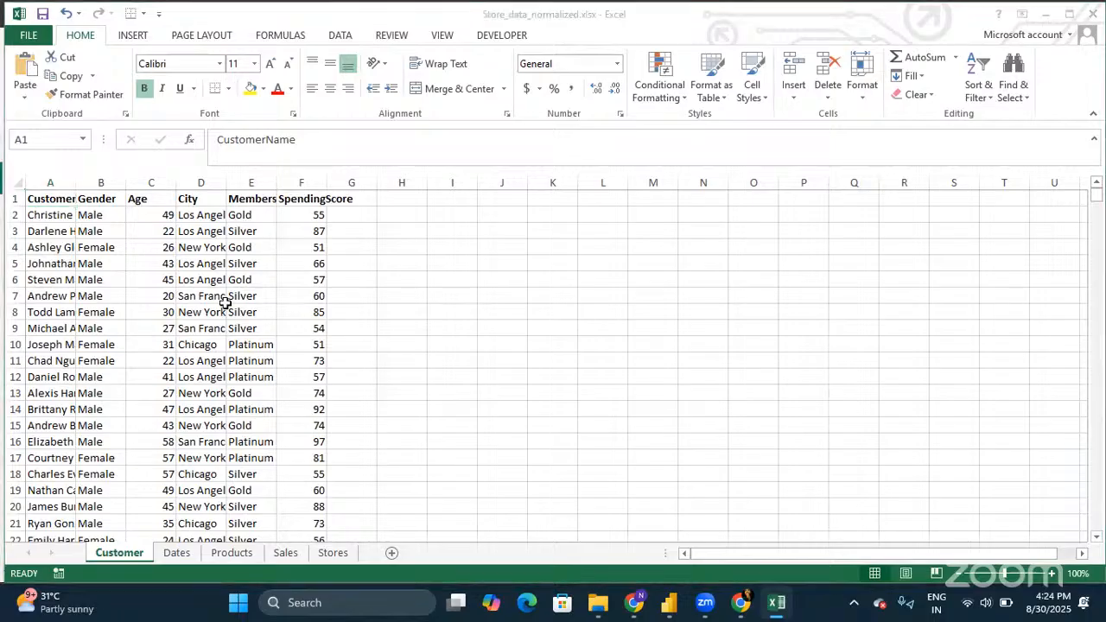
key(alt+Tab)
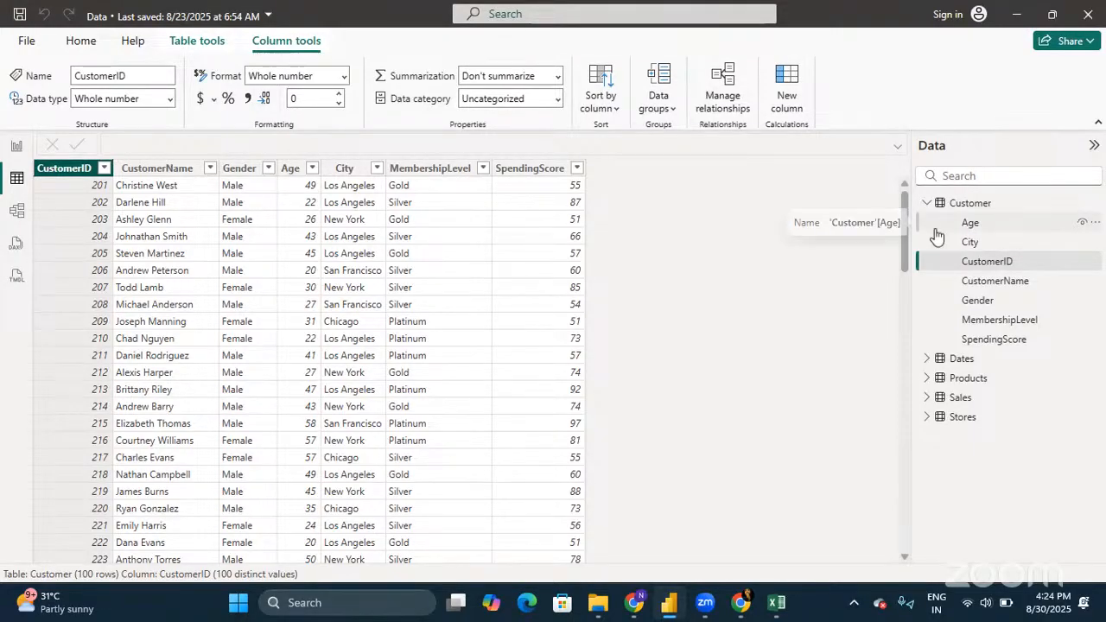
Compare the Excel workbook with Power BI, then return to the Stacked Bar & Clustered Column report page
click(777, 603)
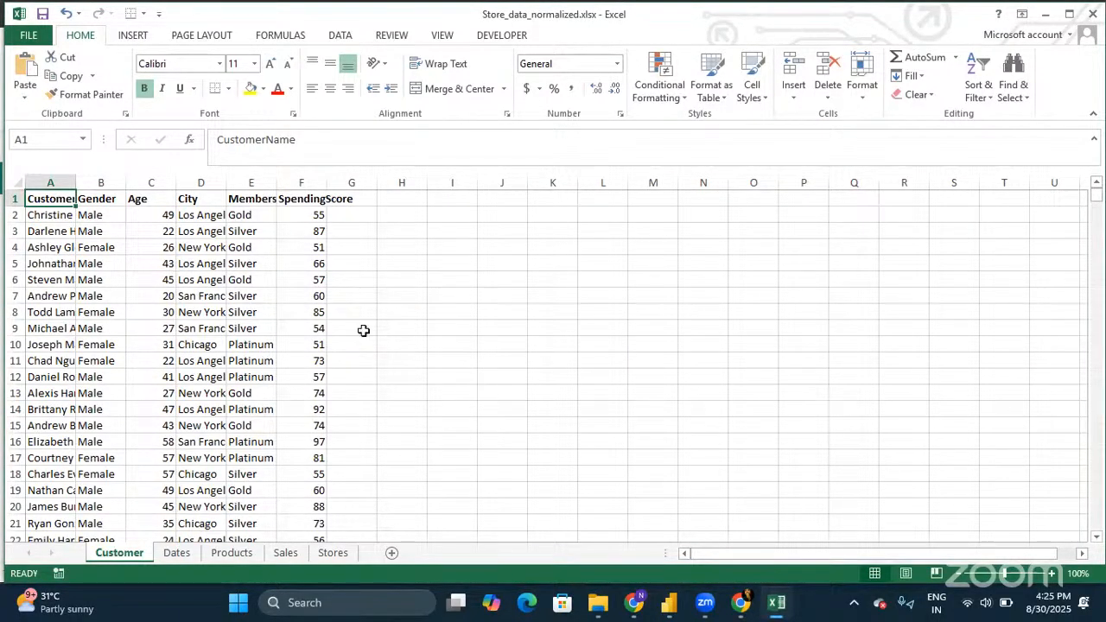
click(670, 610)
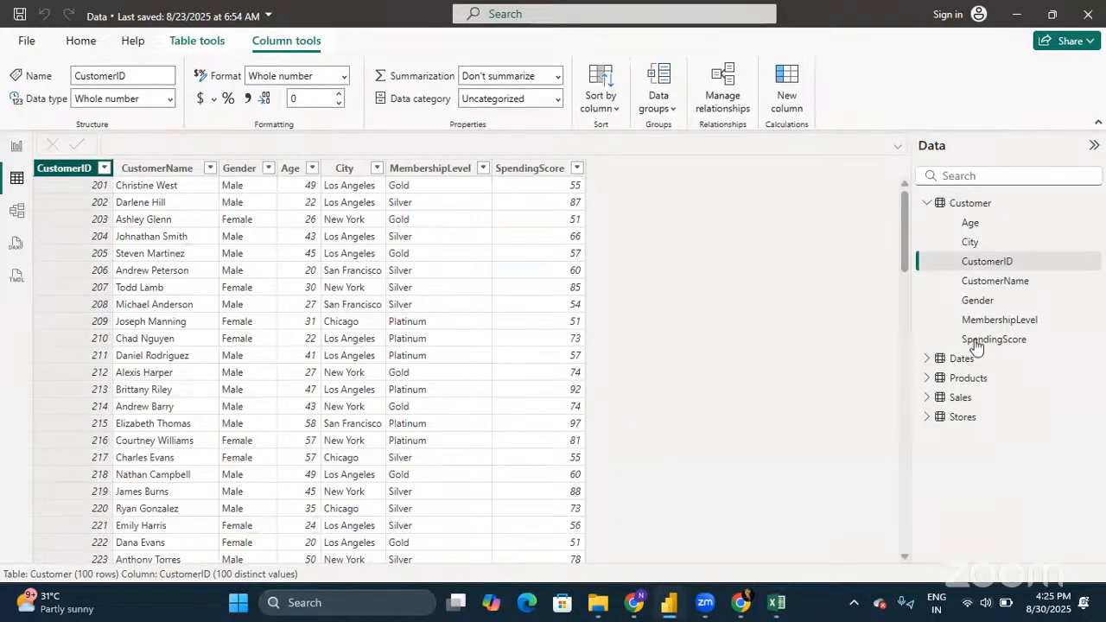
click(777, 603)
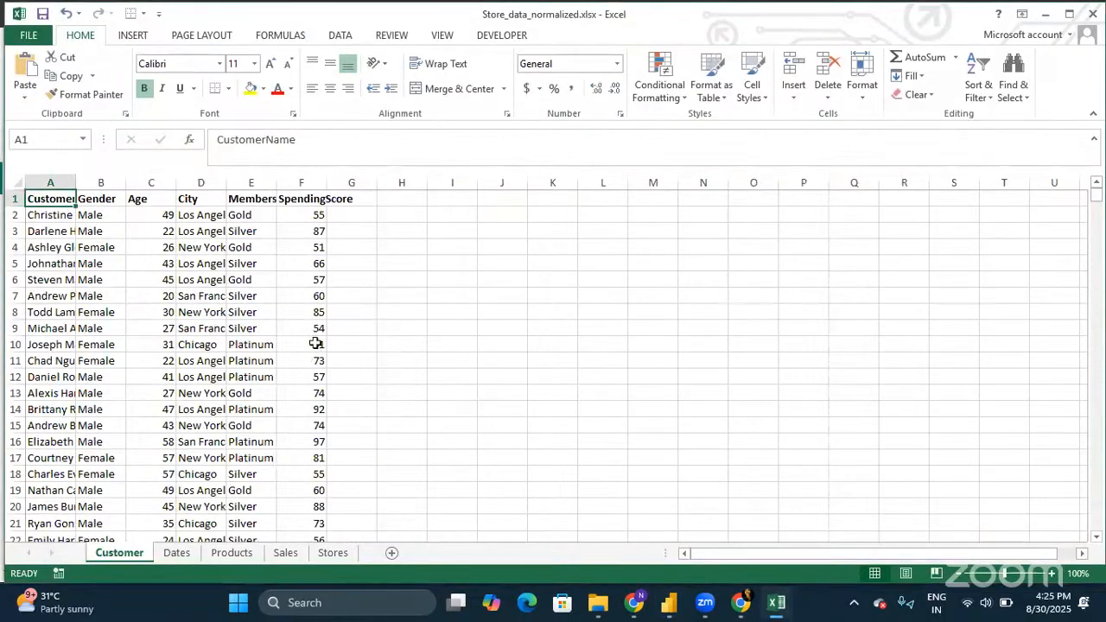
click(670, 610)
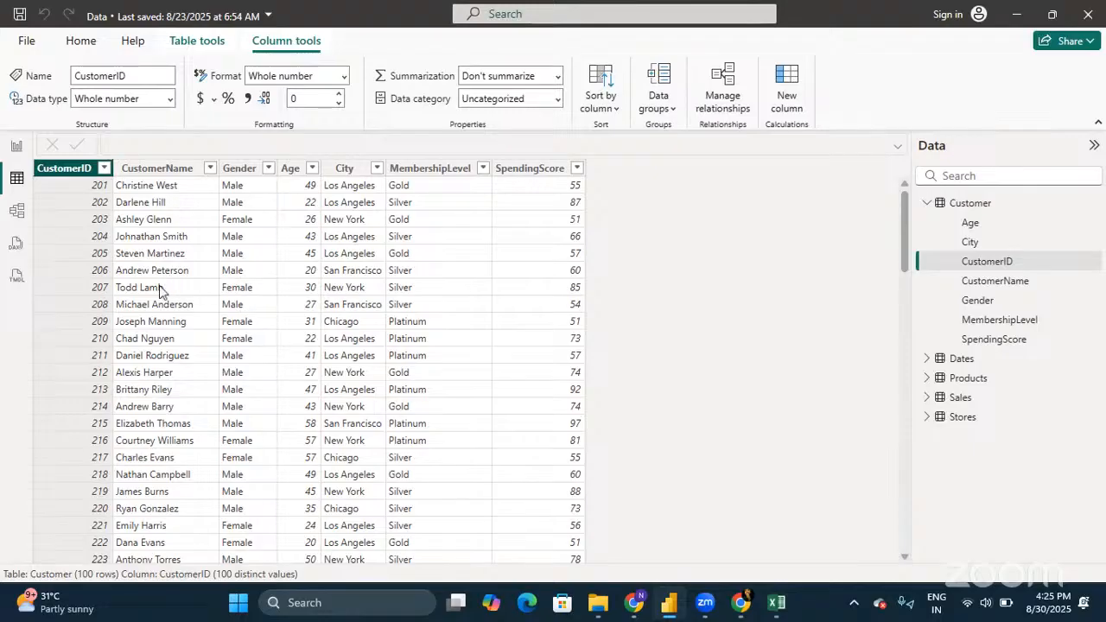
click(19, 149)
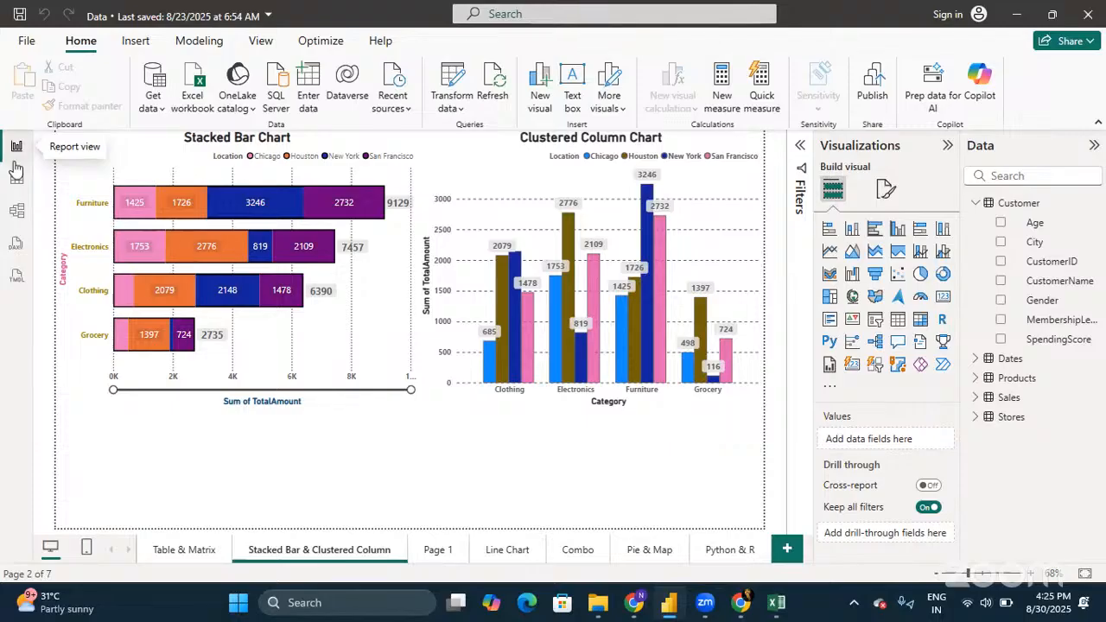
Search Windows for MySQL and launch MySQL Workbench 8.0 CE
click(348, 603)
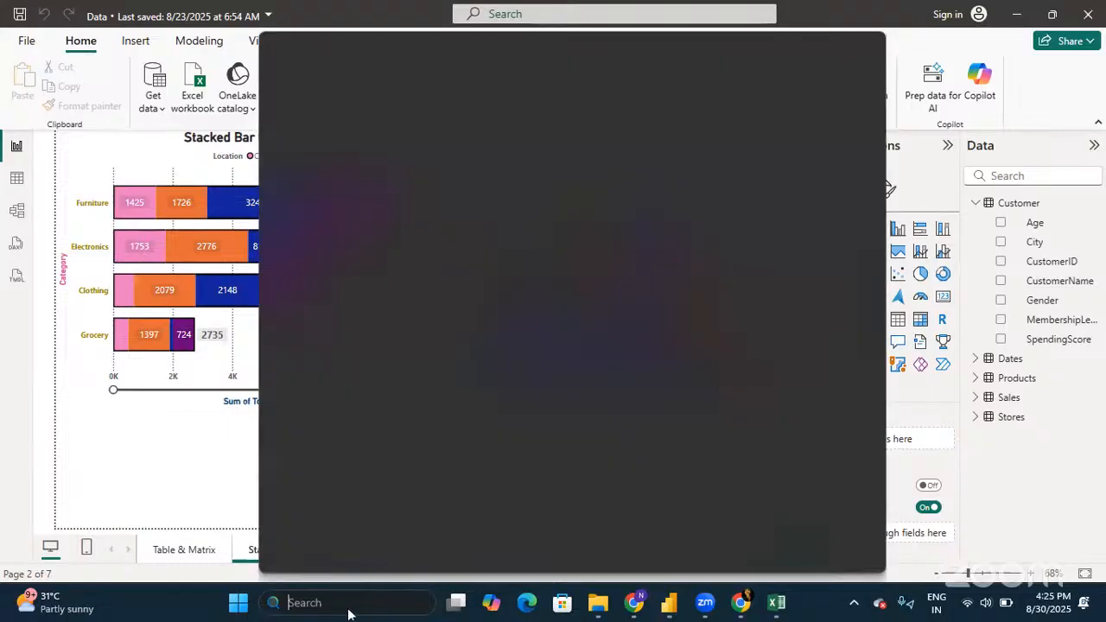
text(MySQL Workbench 8.0 CE)
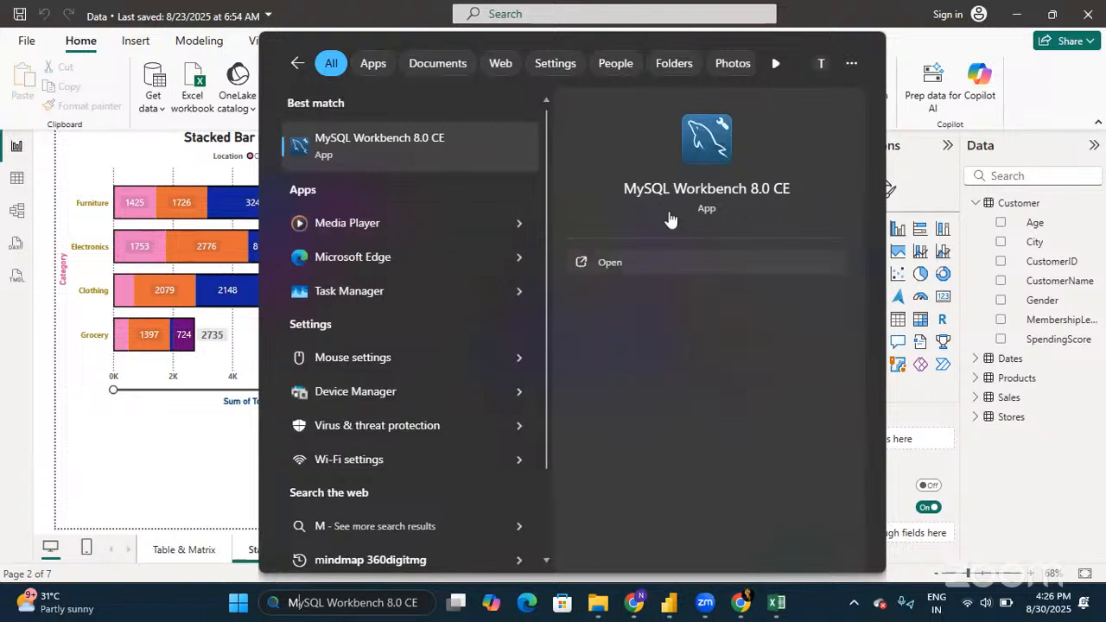
click(629, 274)
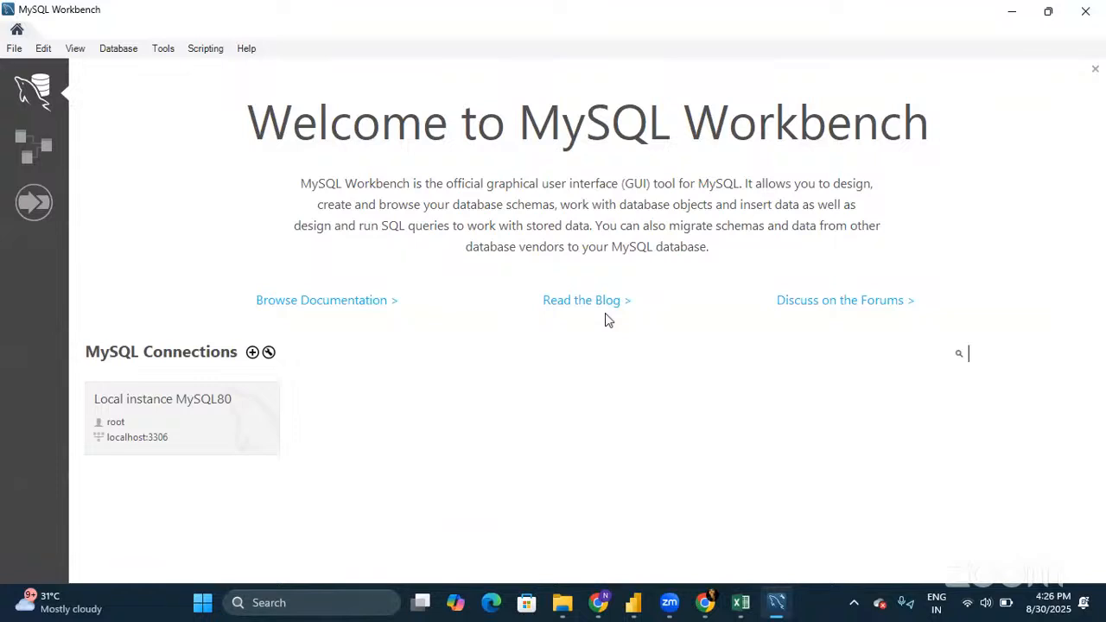
Open the Local instance MySQL80 connection to reach its SQL editor with SQL File 8
click(195, 428)
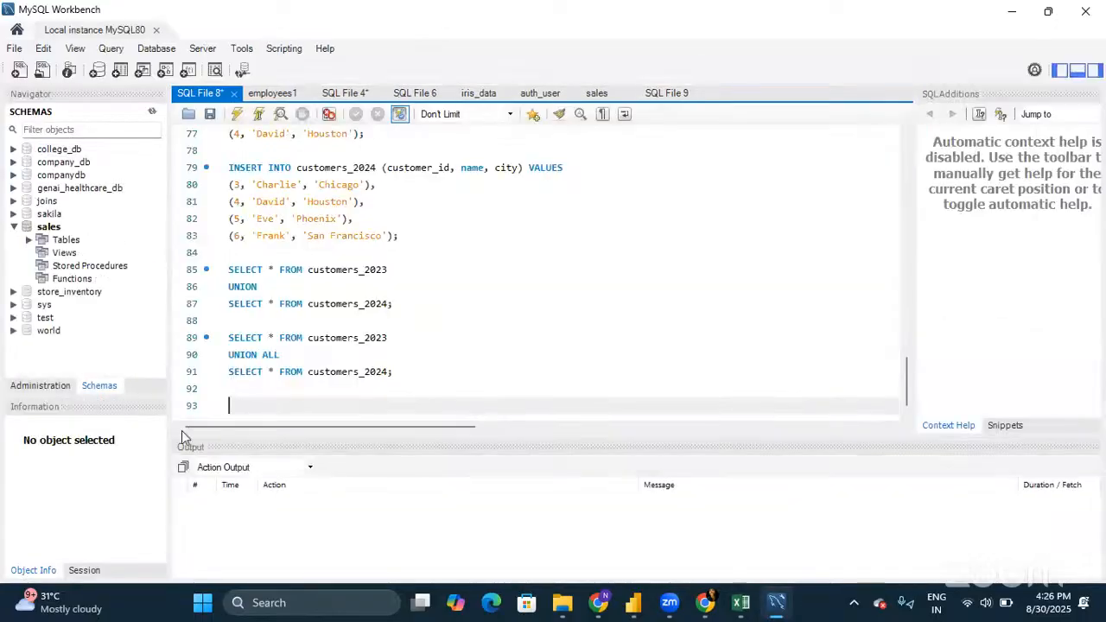
Collapse sales, then expand company_db's Tables down to the students table's columns
click(14, 226)
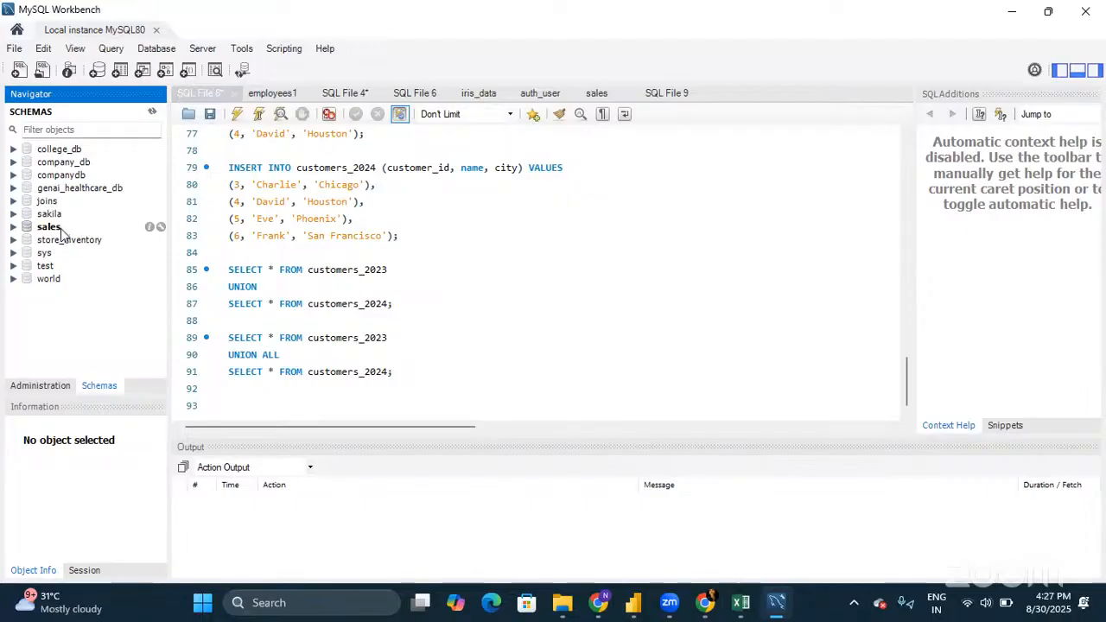
click(13, 163)
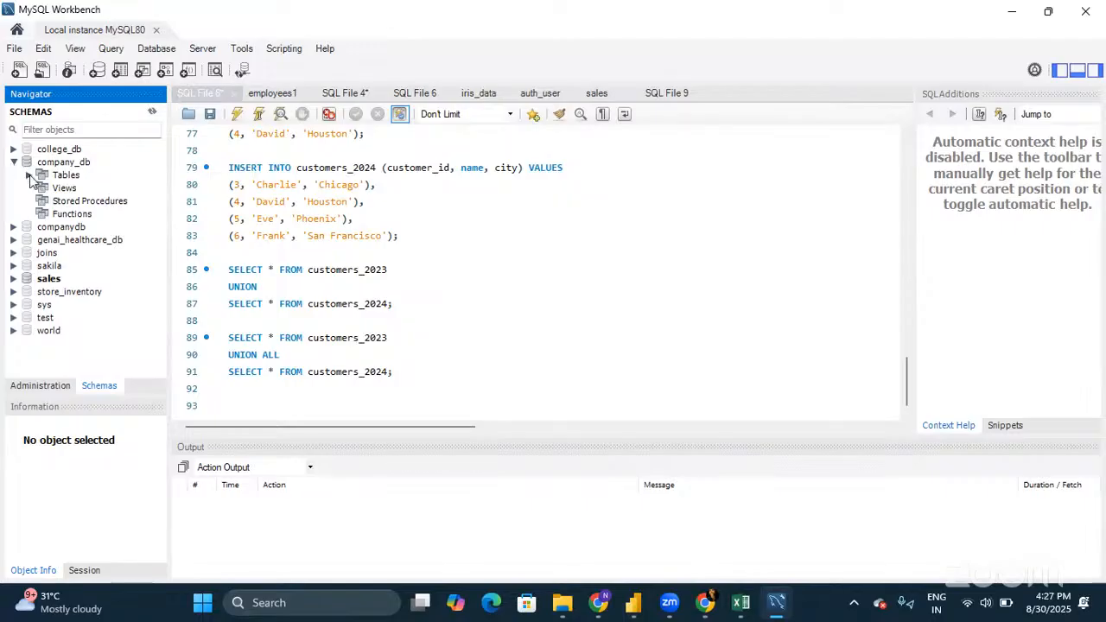
click(28, 175)
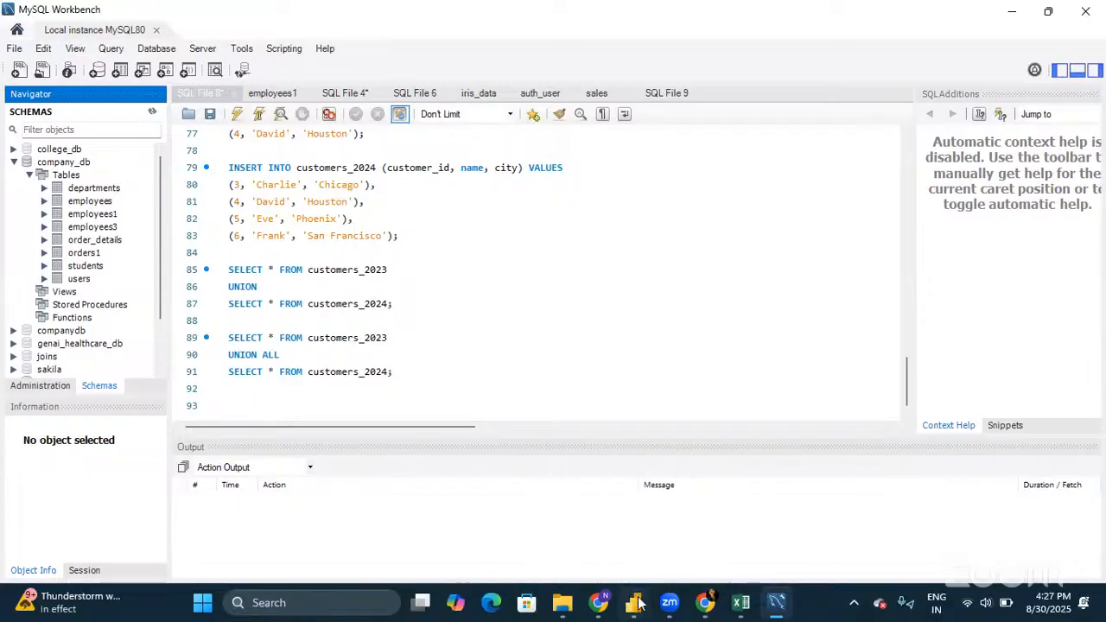
mouse_move(637, 604)
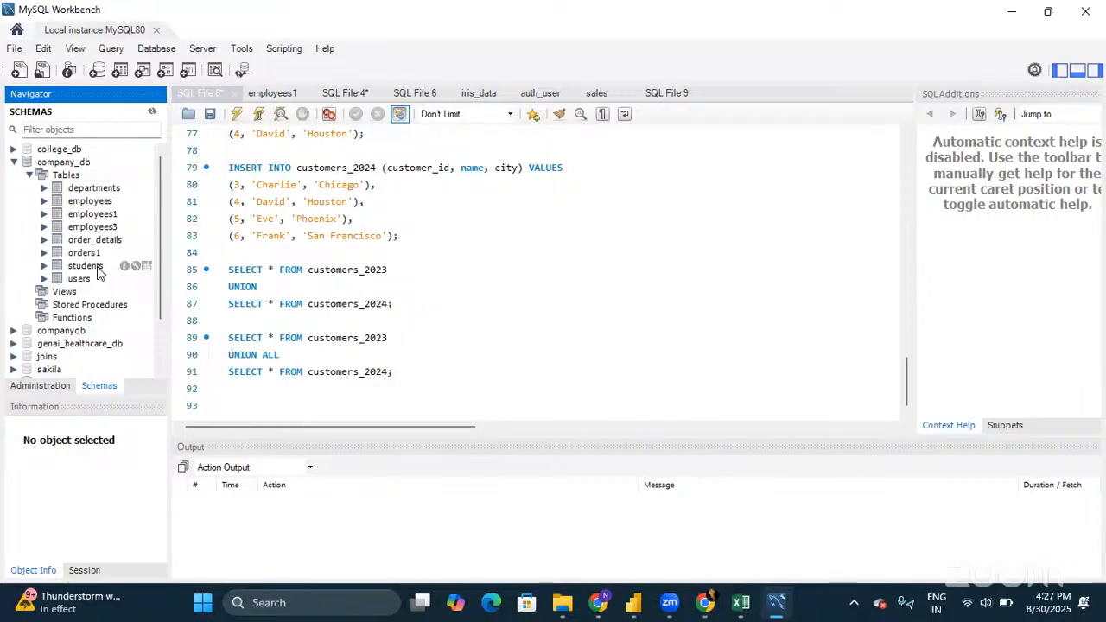
click(44, 267)
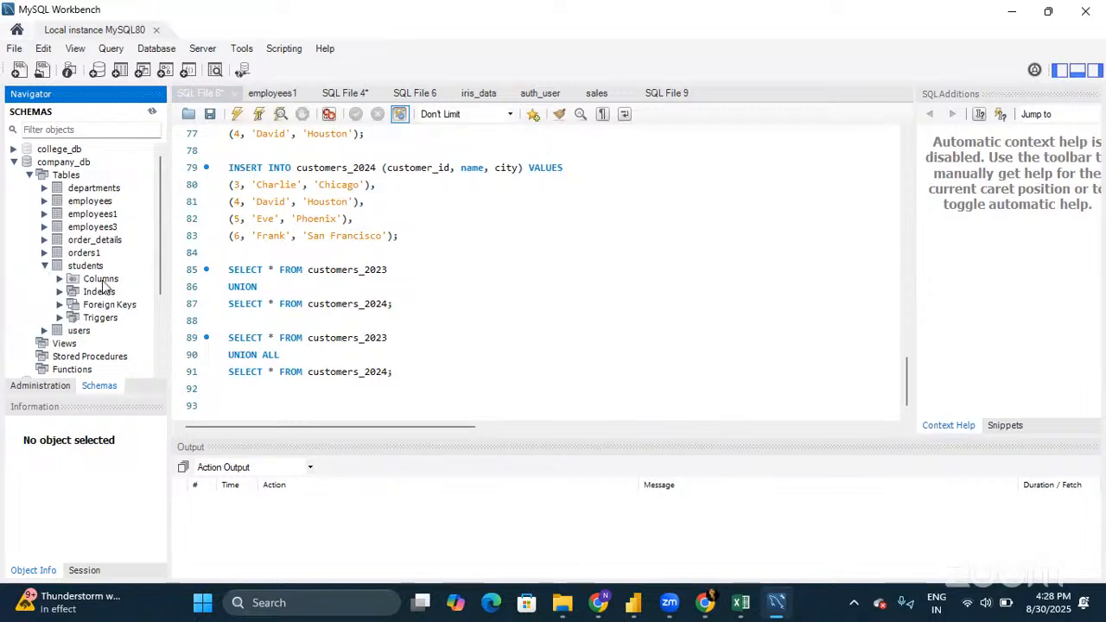
click(59, 279)
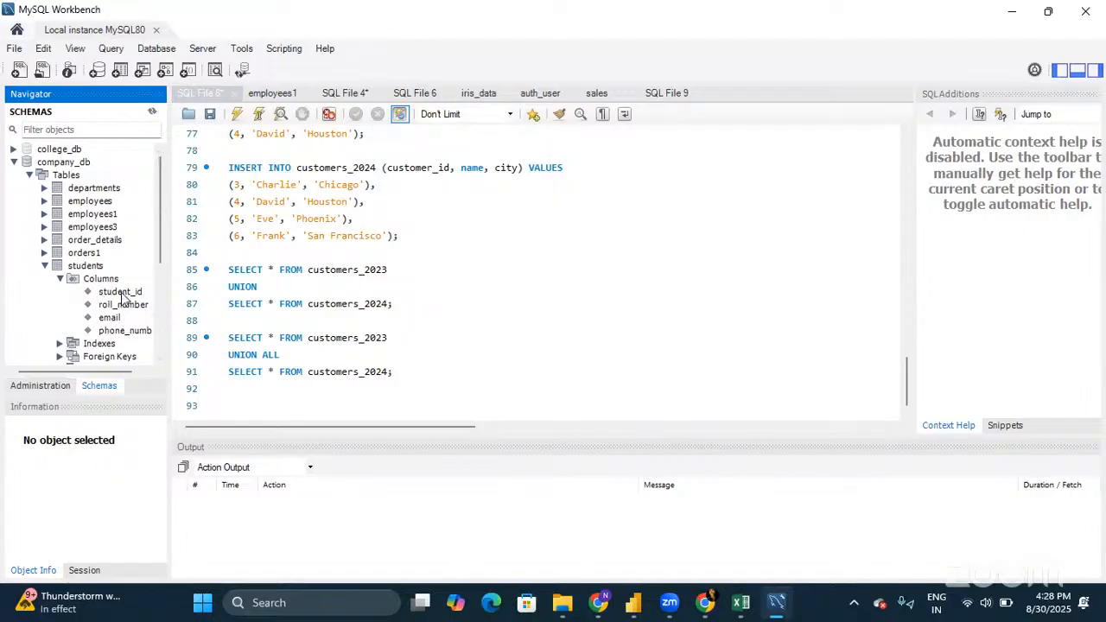
mouse_move(136, 266)
Inspect the rows of students, orders1, order_details and employees, then return to Power BI
click(146, 267)
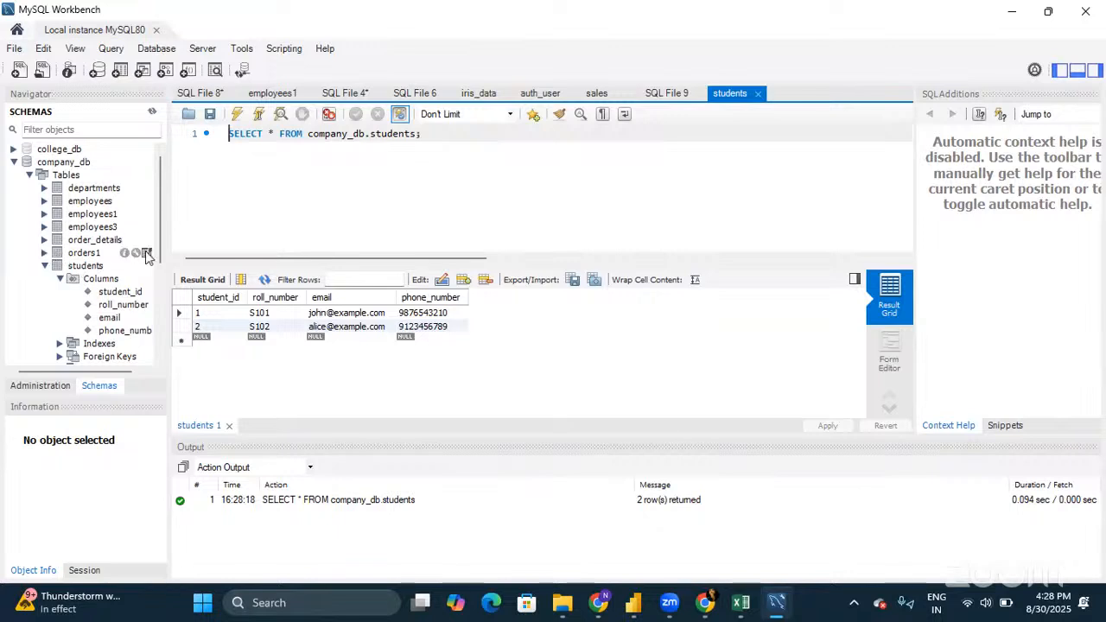
click(147, 254)
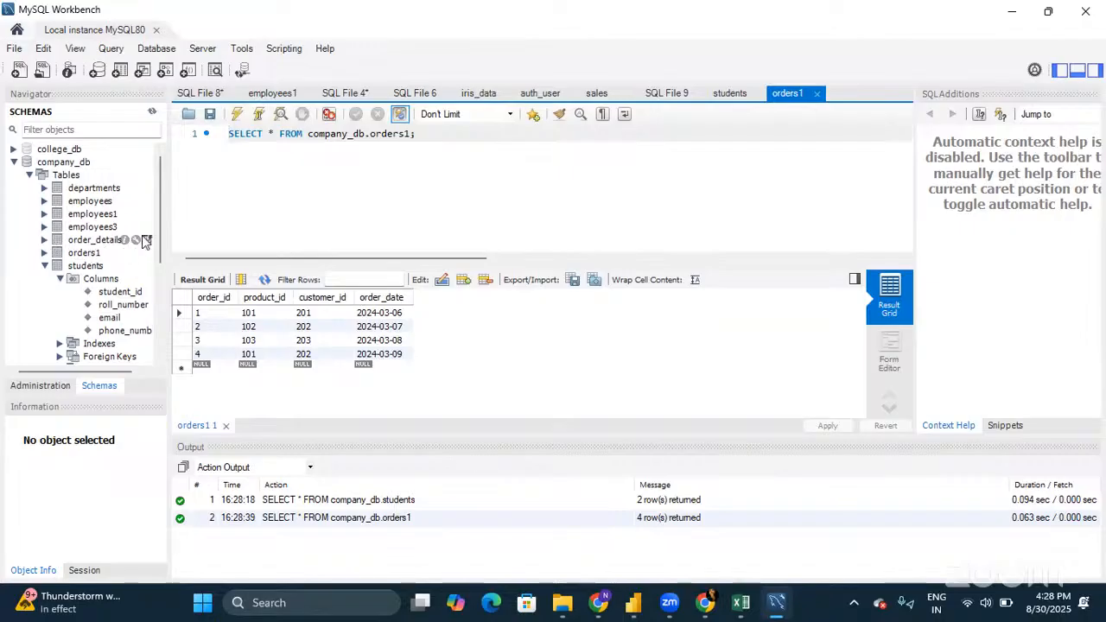
click(145, 241)
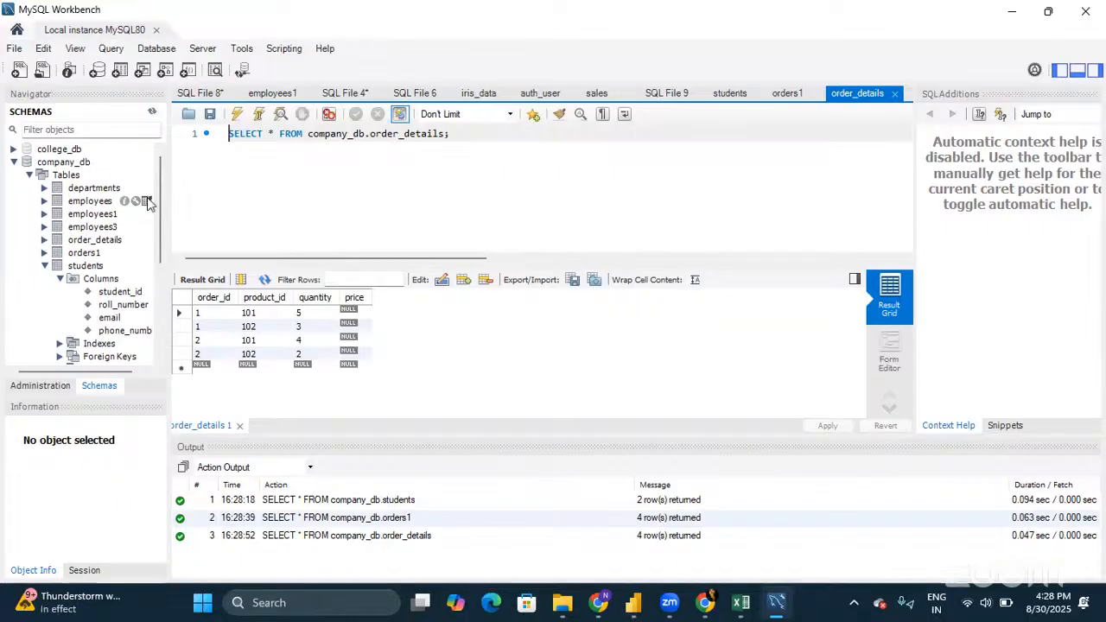
click(147, 202)
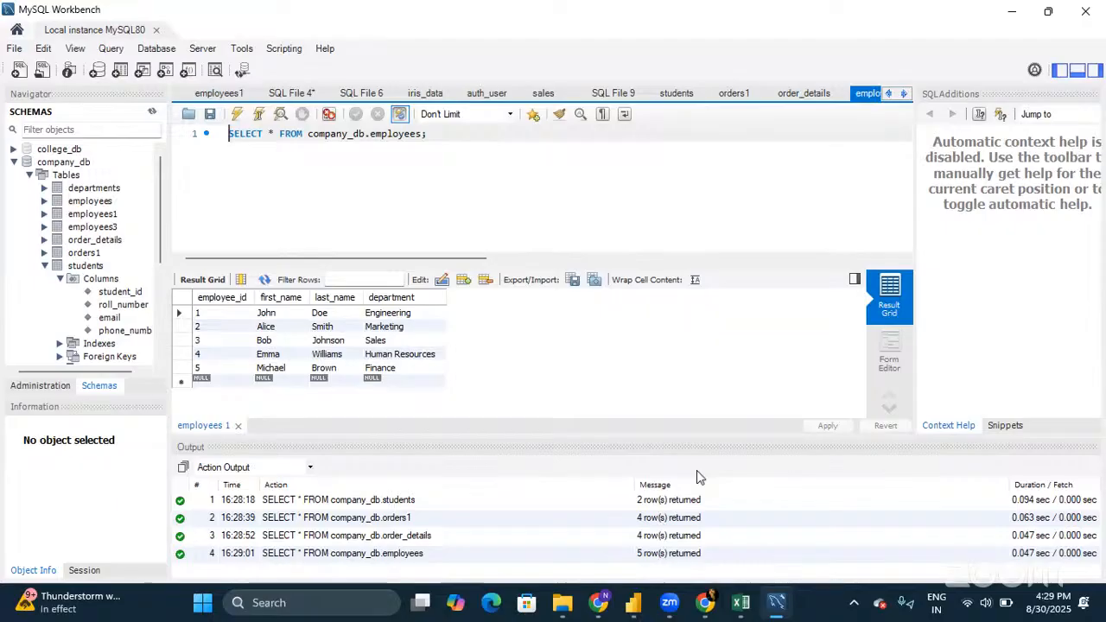
click(631, 610)
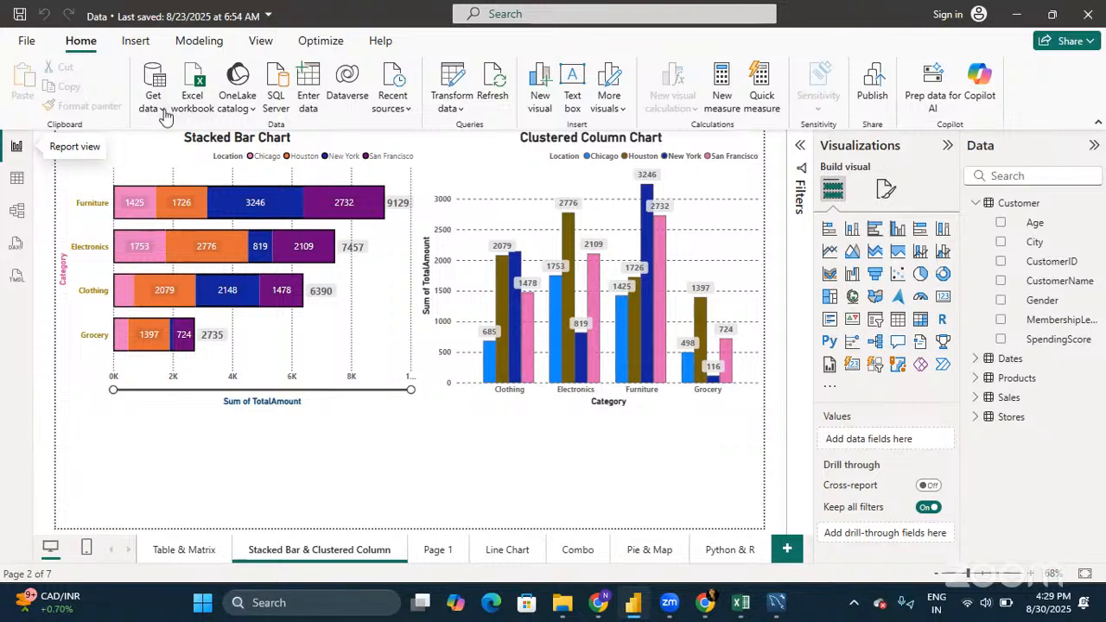
Open the Get data dropdown listing Excel workbook, SQL Server and Text/CSV
click(160, 115)
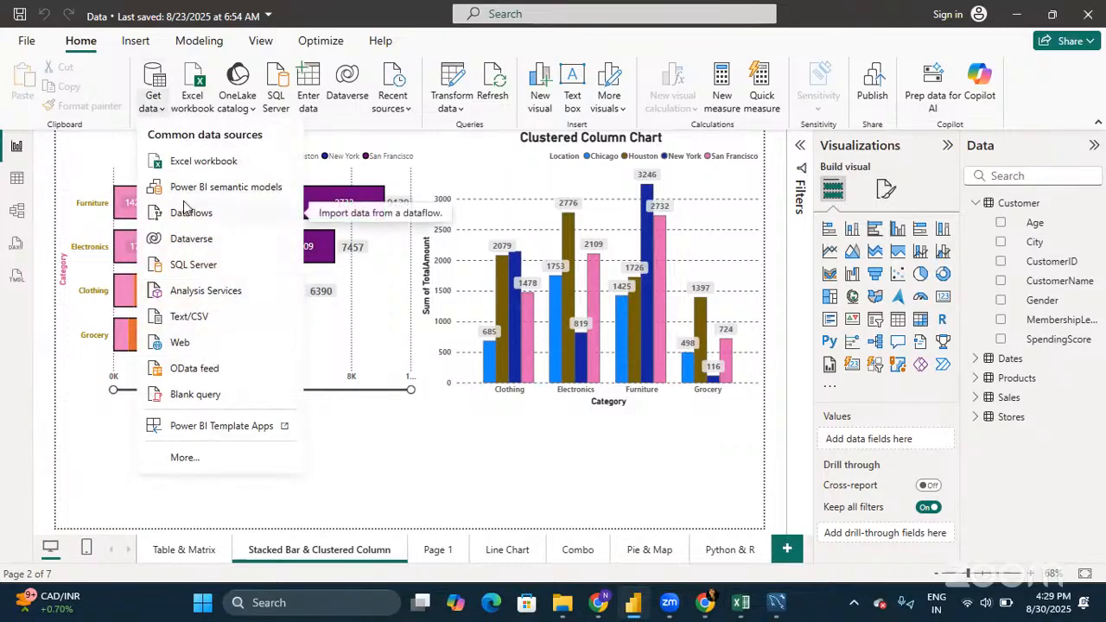
Choose More... to open the full Get Data connector catalogue
click(181, 464)
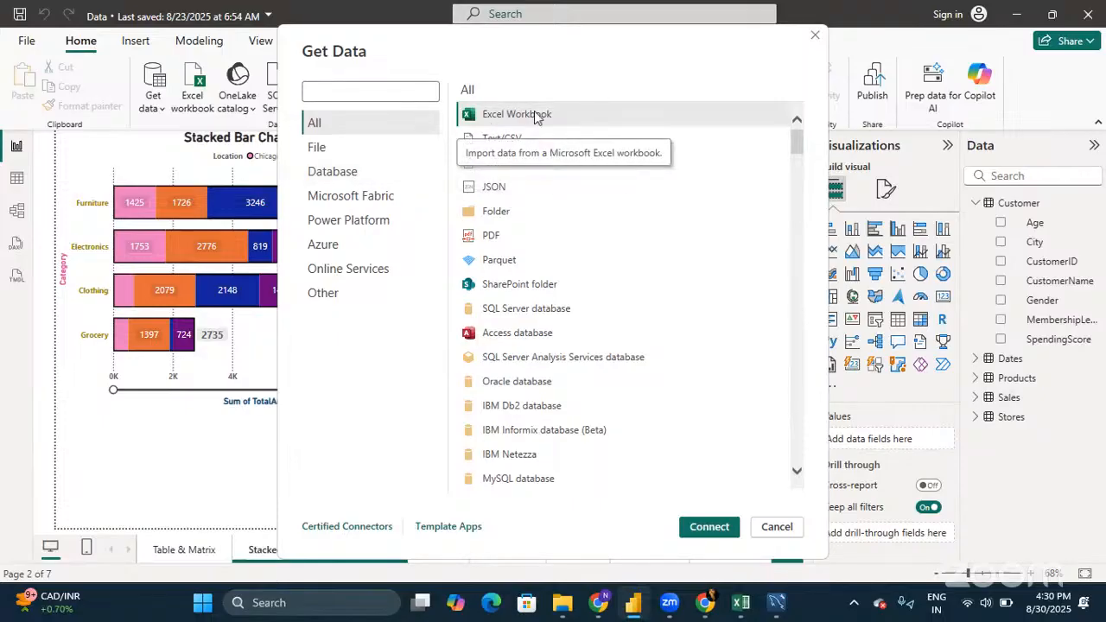
Filter Get Data to the Database category and select MySQL database
click(382, 171)
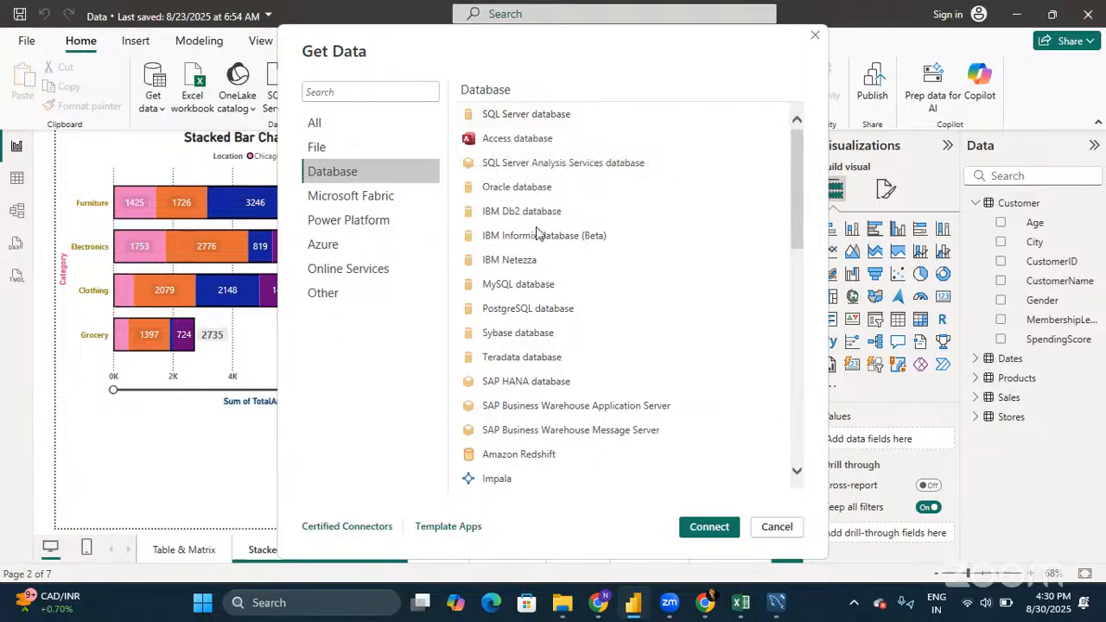
click(536, 286)
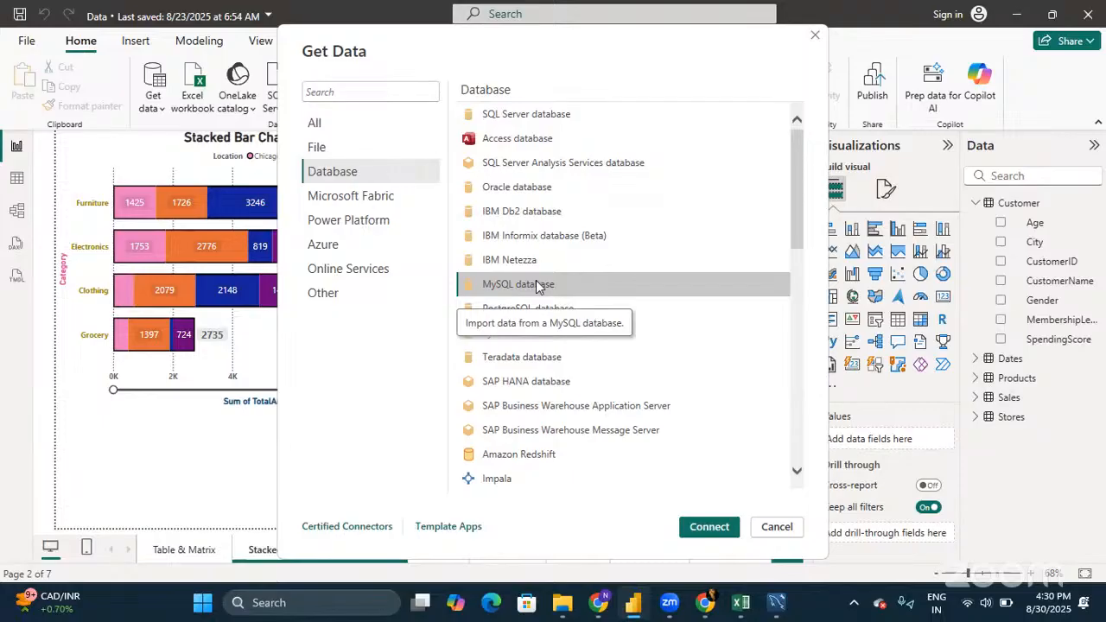
Open the MySQL connection form, then check Workbench's home page for the localhost:3306 instance
click(702, 529)
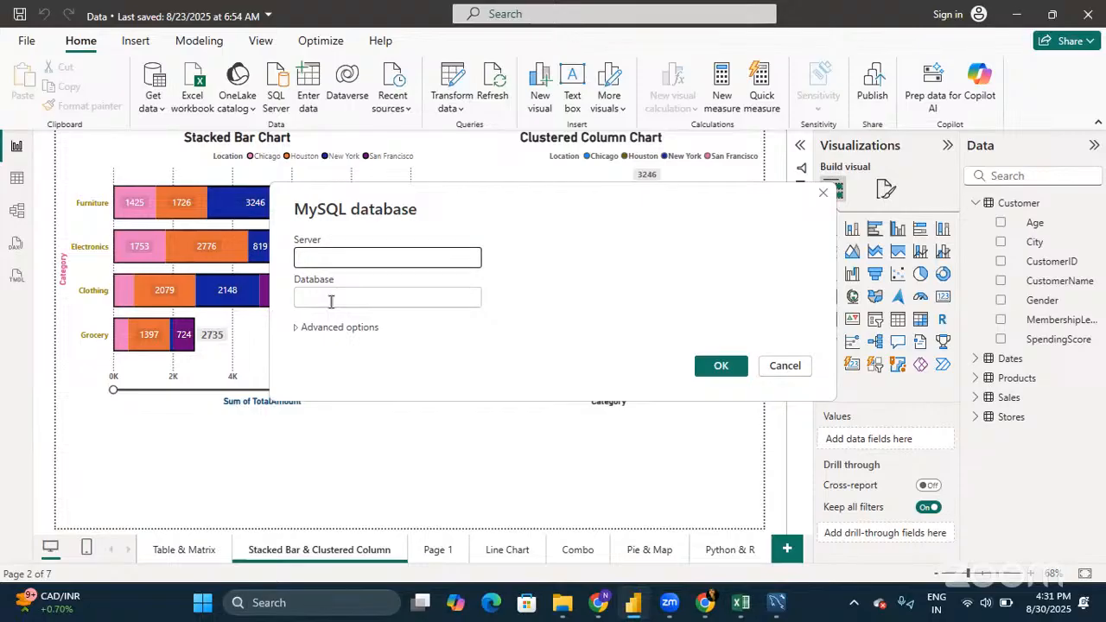
key(alt+Tab)
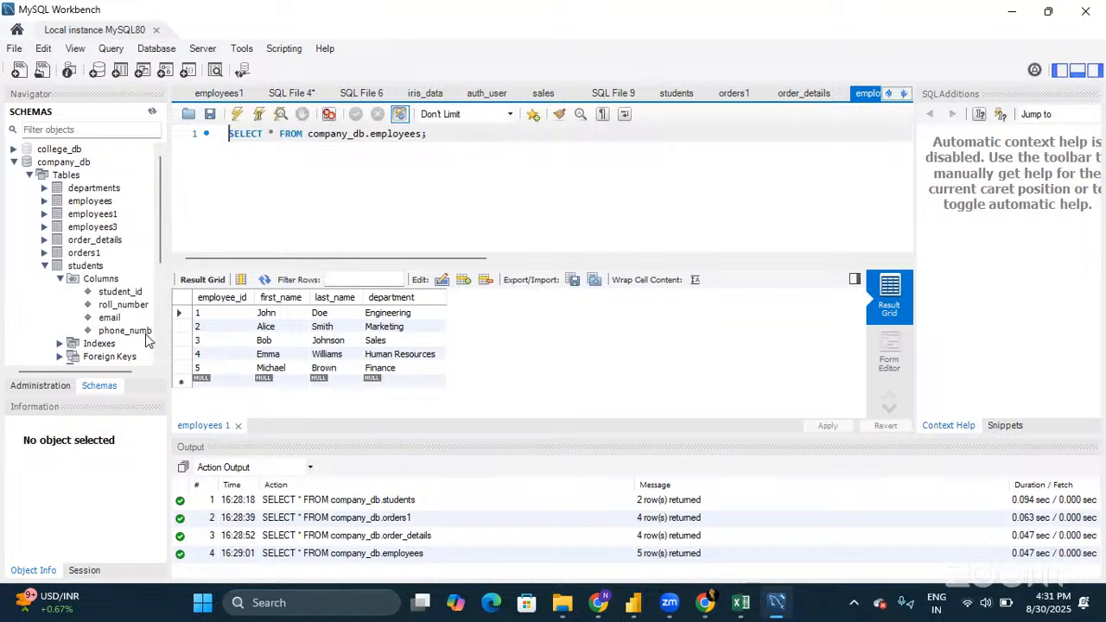
key(alt+Tab)
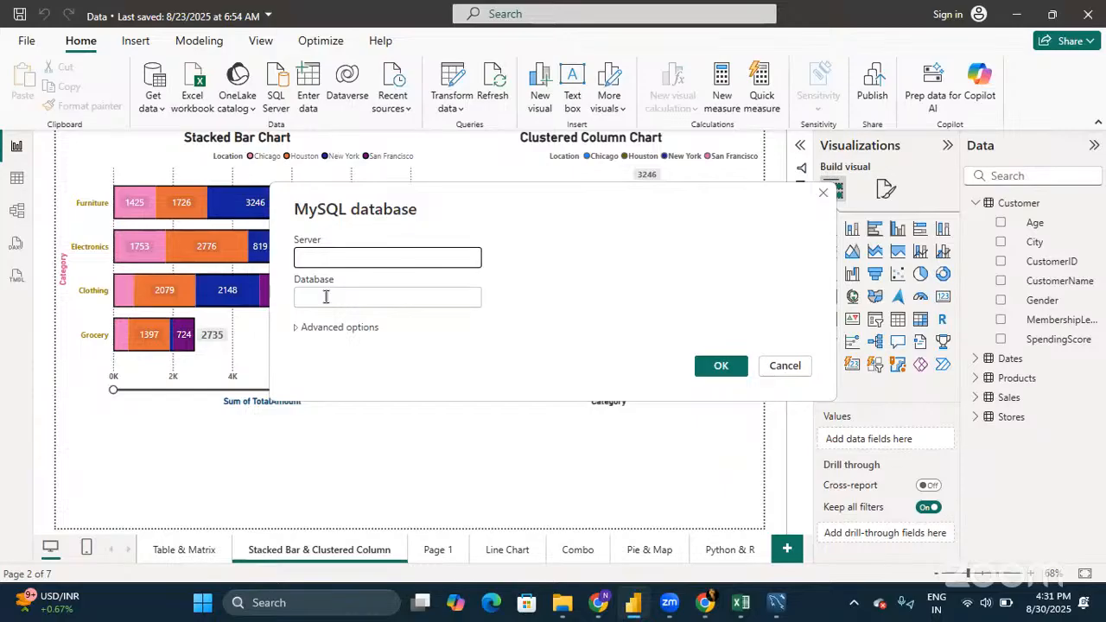
key(alt+Tab)
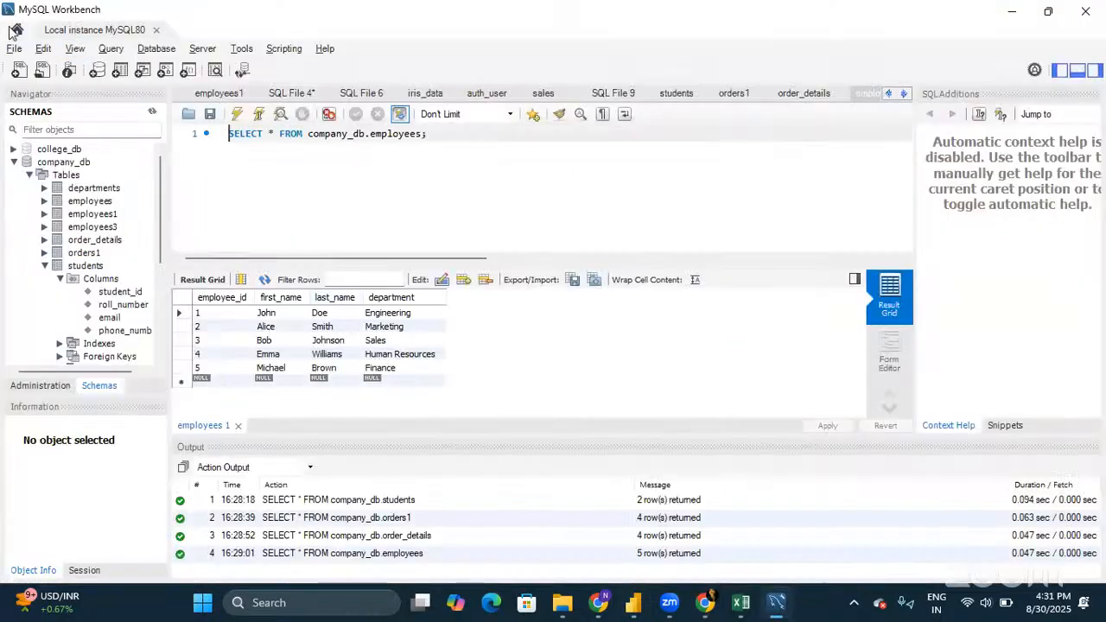
click(16, 31)
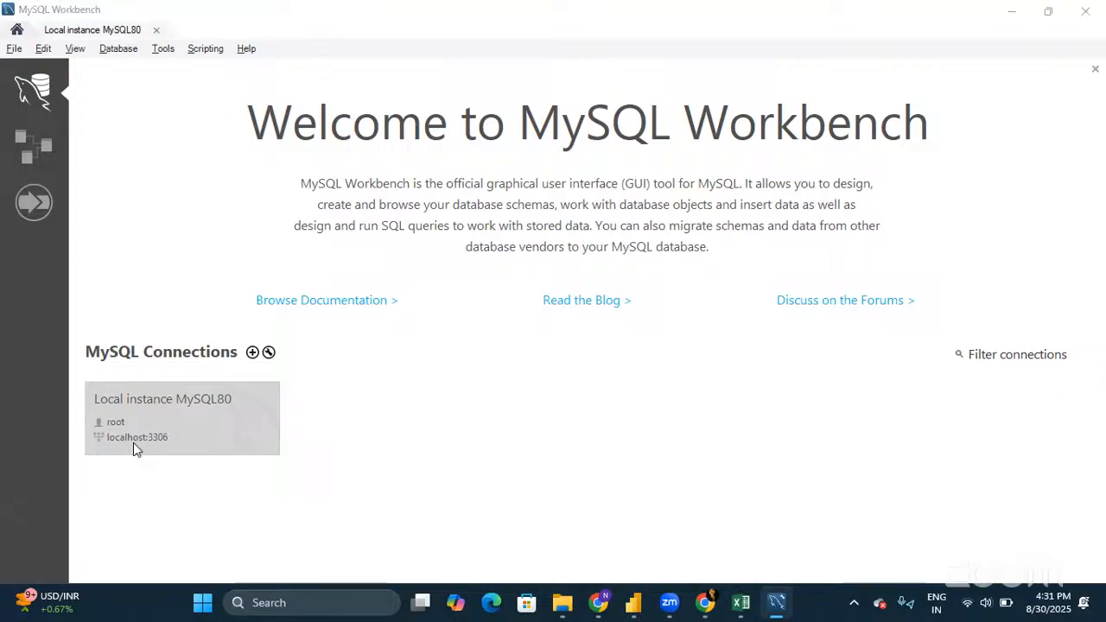
Enter server localhost and database company_db in the MySQL connection form, checking the name in Workbench
key(alt+Tab)
text(loc)
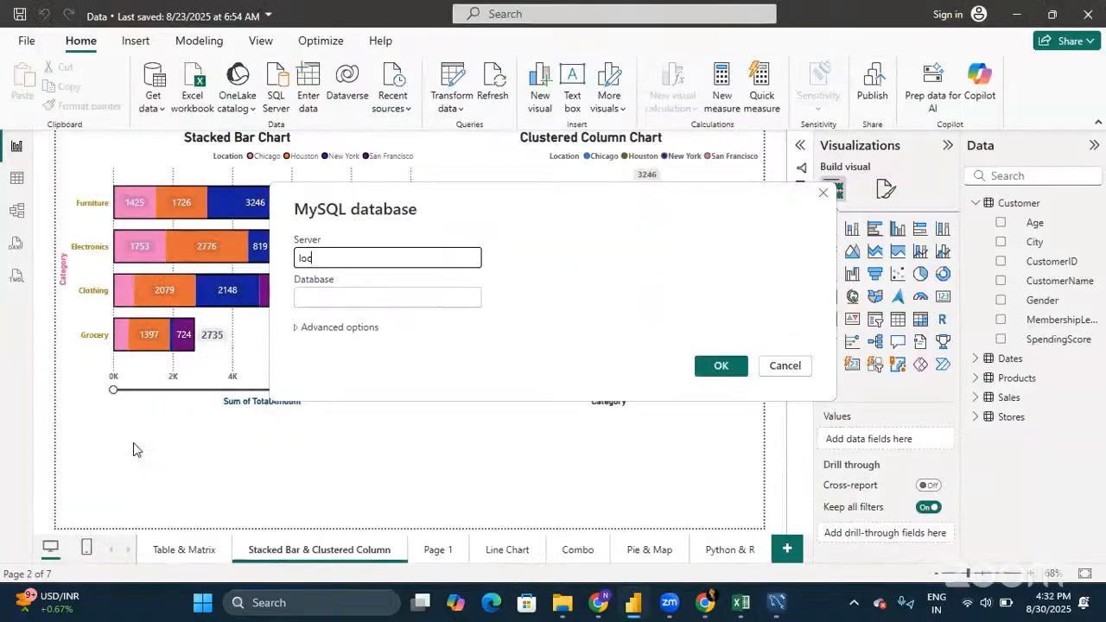
text(alhost)
key(Tab)
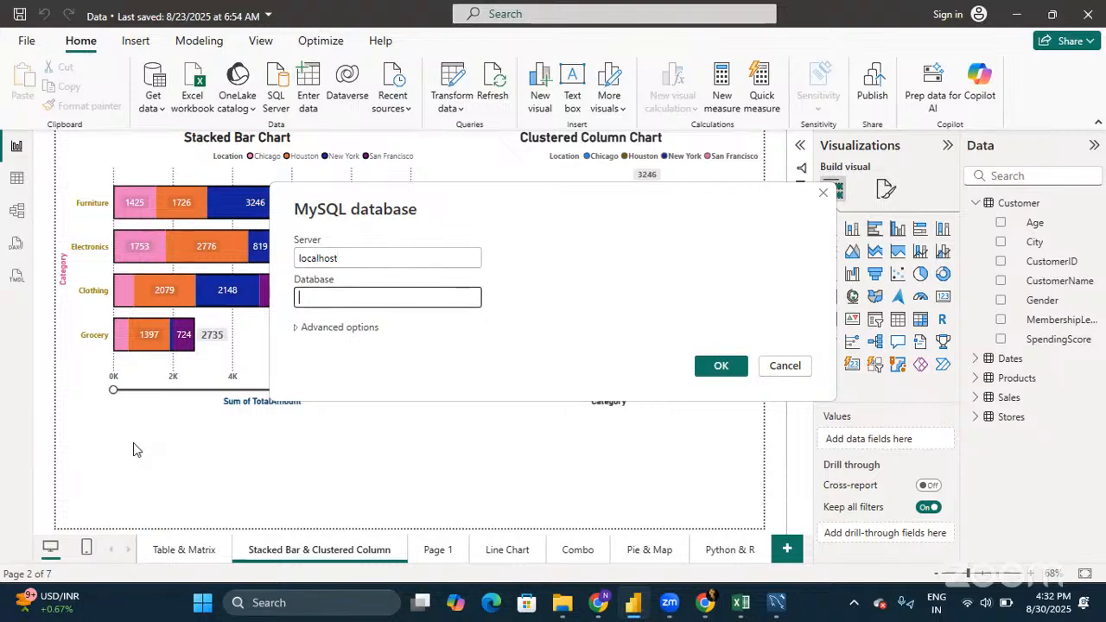
key(alt+Tab)
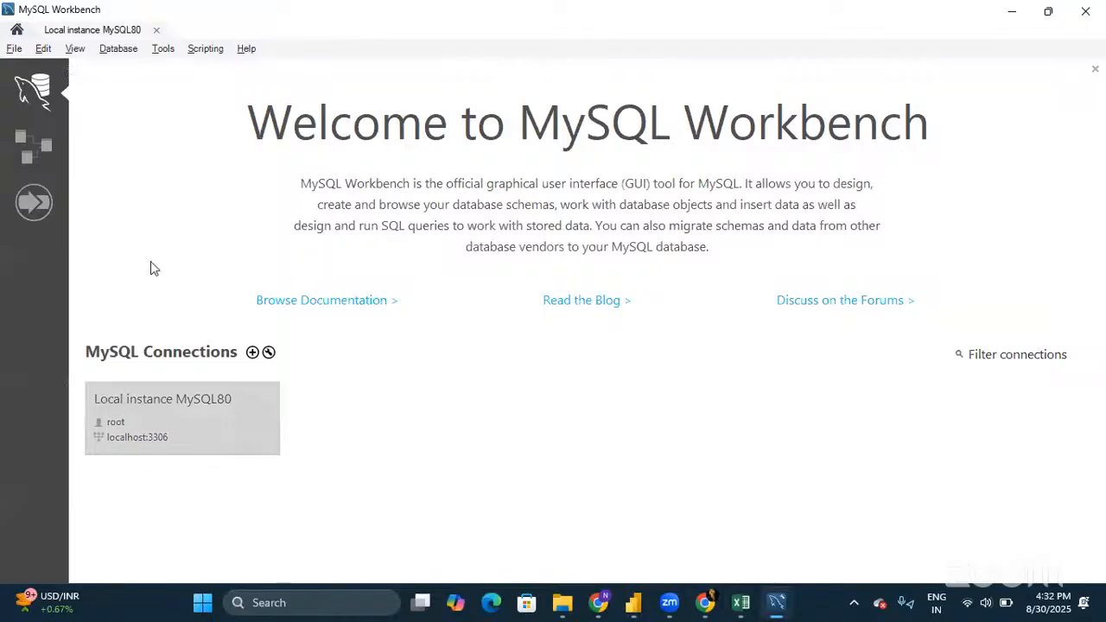
click(108, 32)
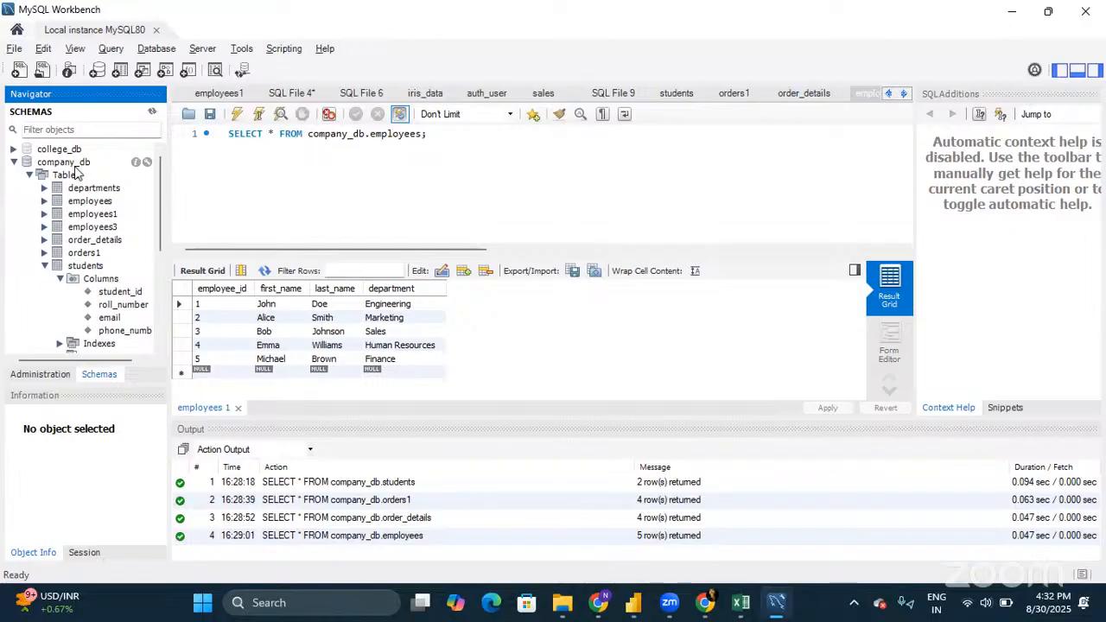
key(alt+Tab)
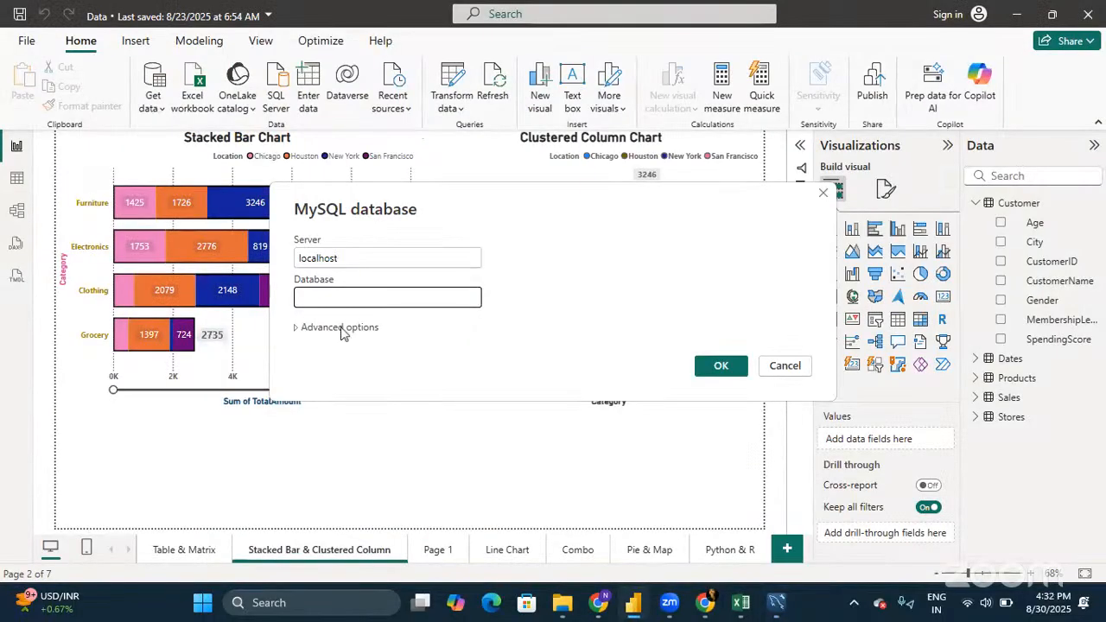
text(company_db)
Confirm the MySQL database dialog to connect to localhost: company_db and open the Navigator
click(716, 370)
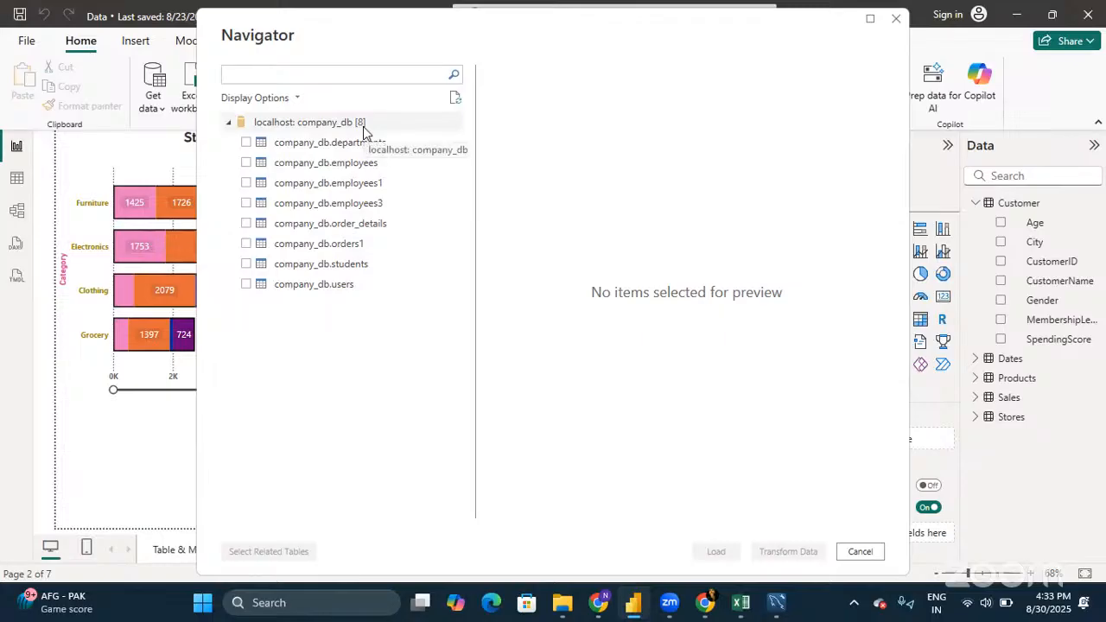
key(alt+Tab)
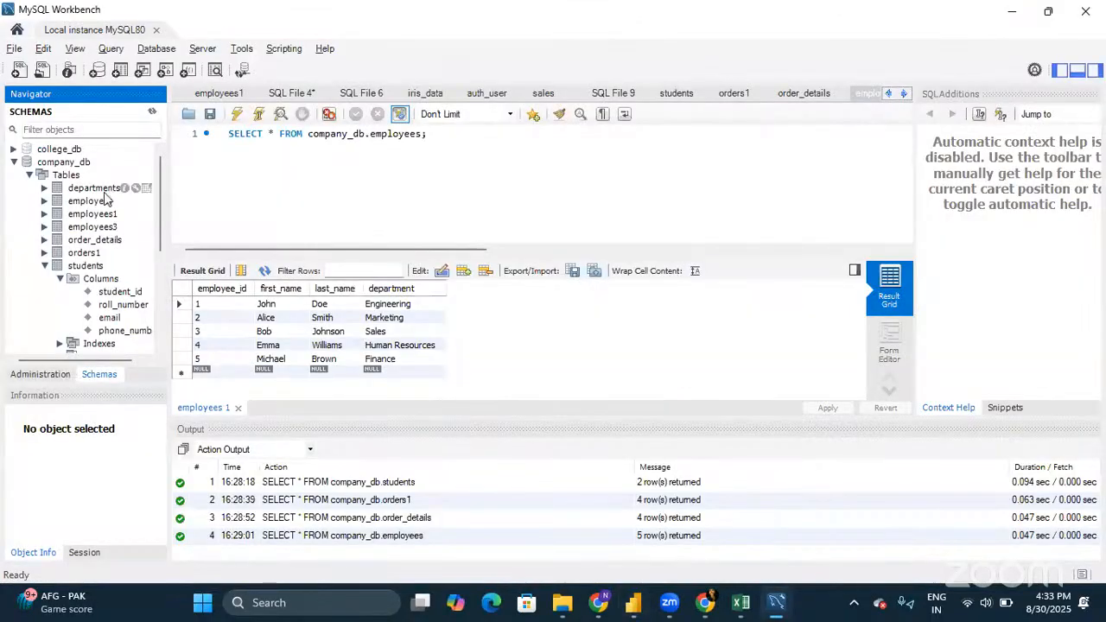
click(44, 267)
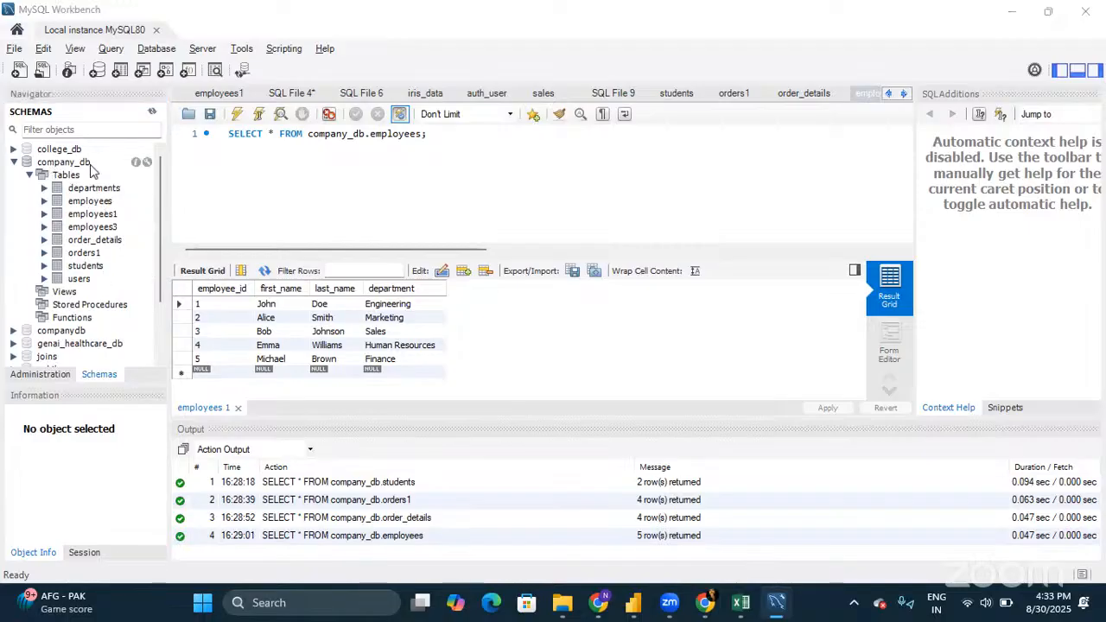
key(alt+Tab)
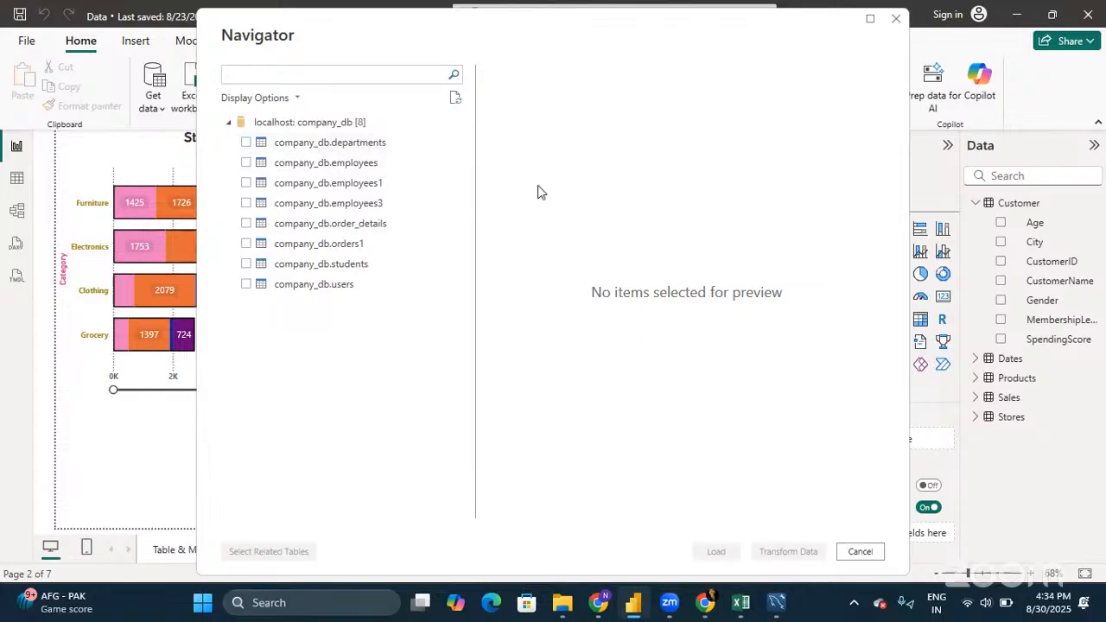
Preview the departments, employees, employees1, employees3, order_details, orders1 and students tables in turn
click(345, 153)
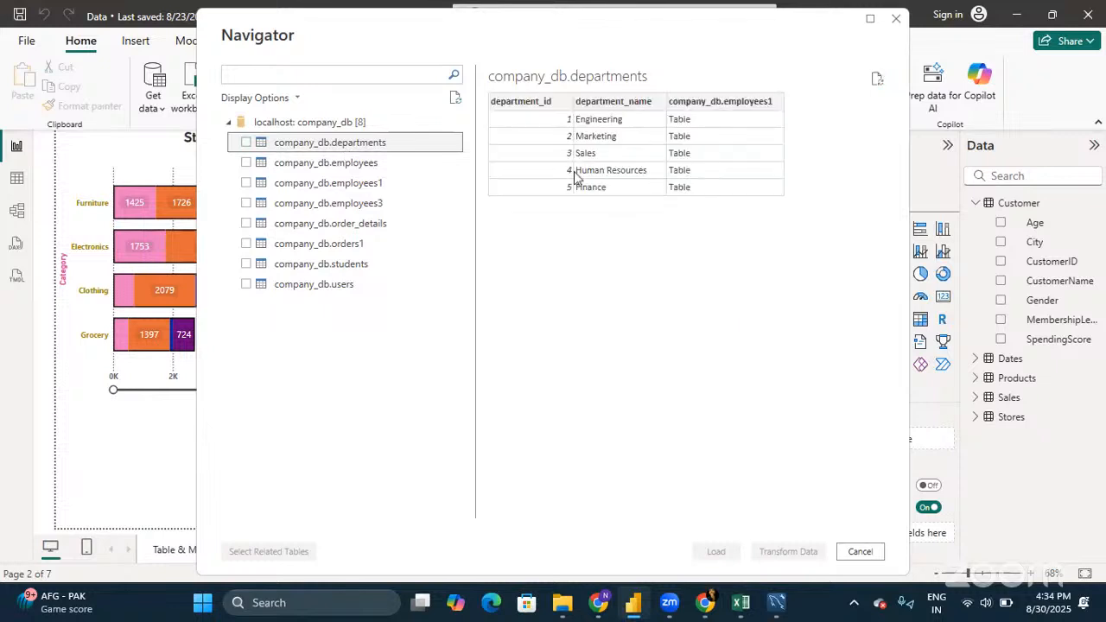
click(341, 169)
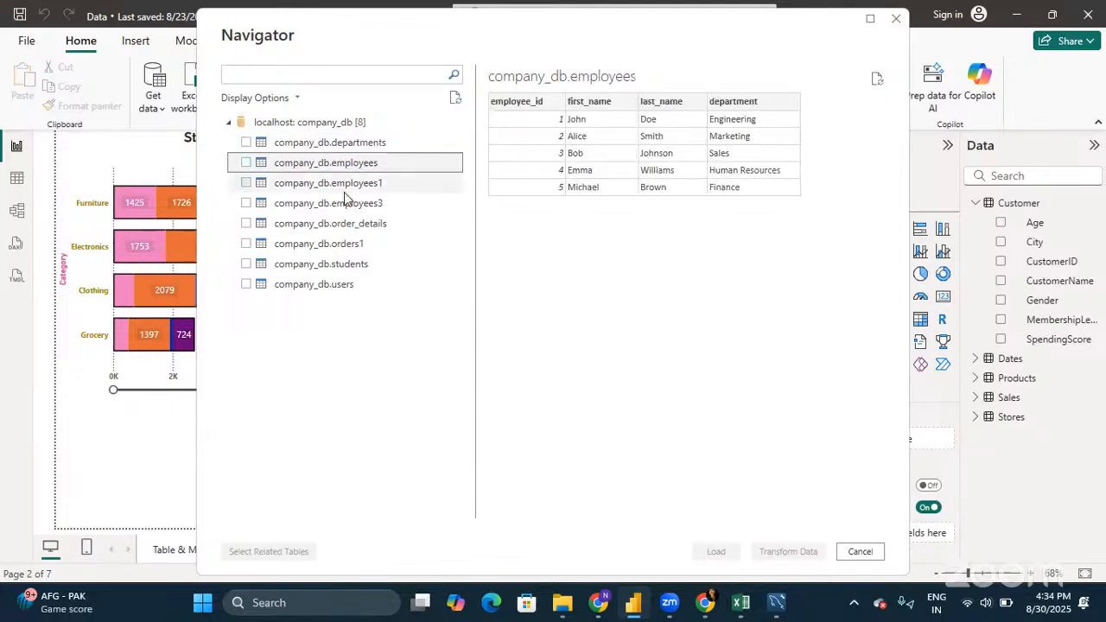
click(345, 194)
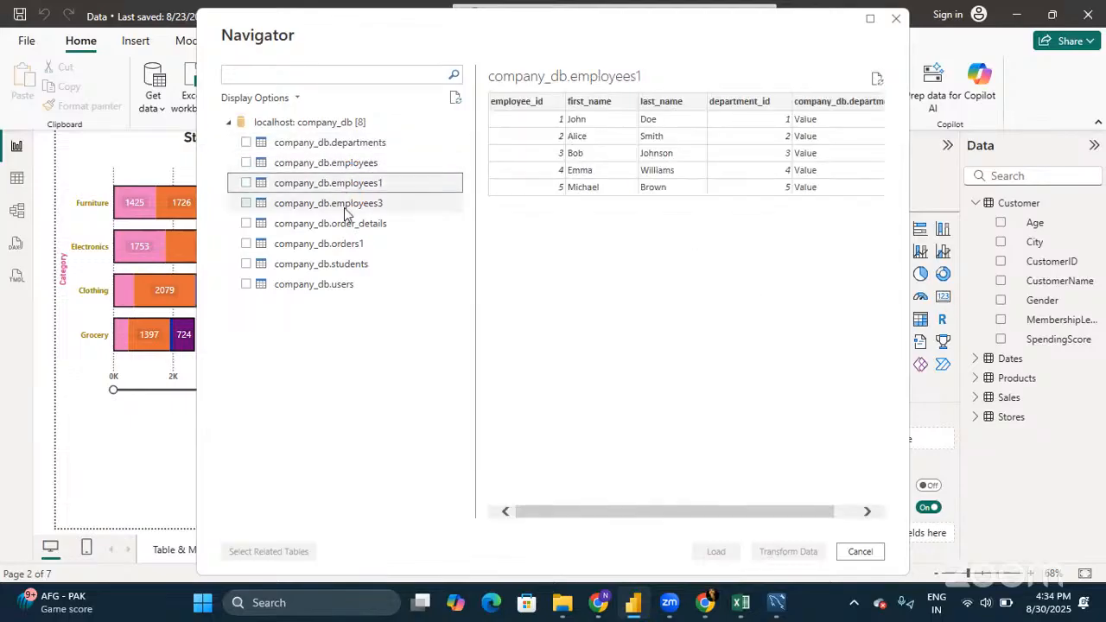
click(345, 206)
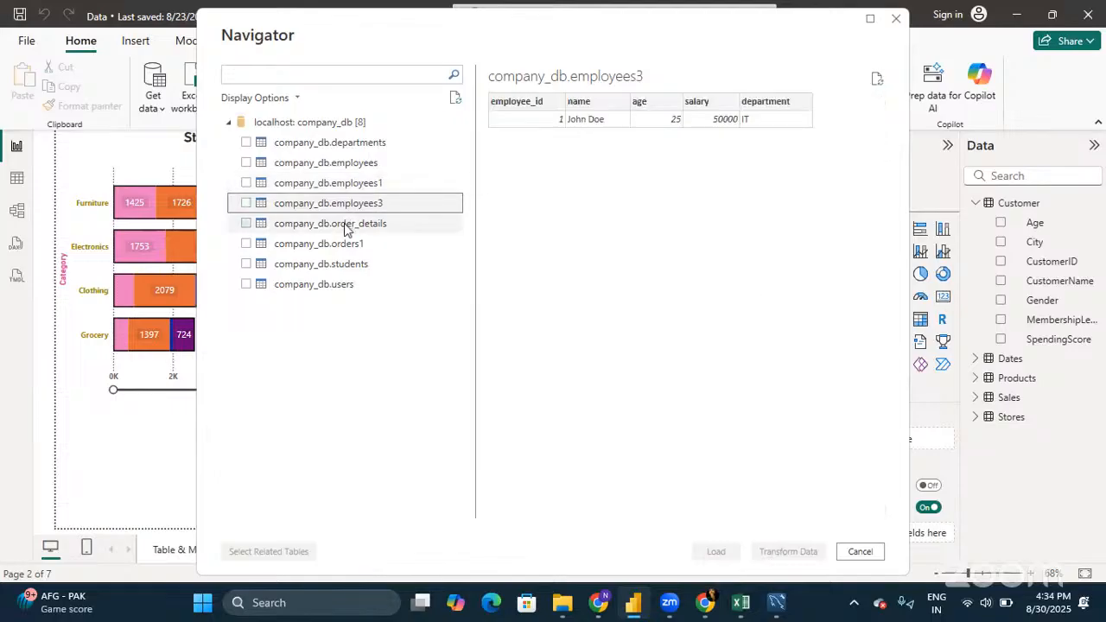
click(346, 227)
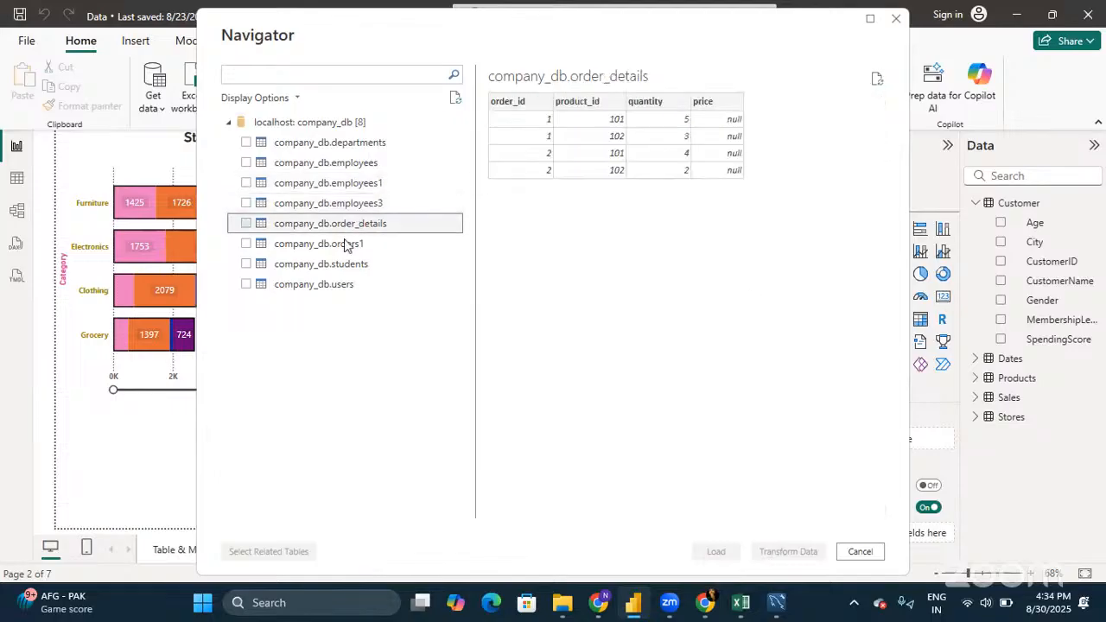
click(346, 246)
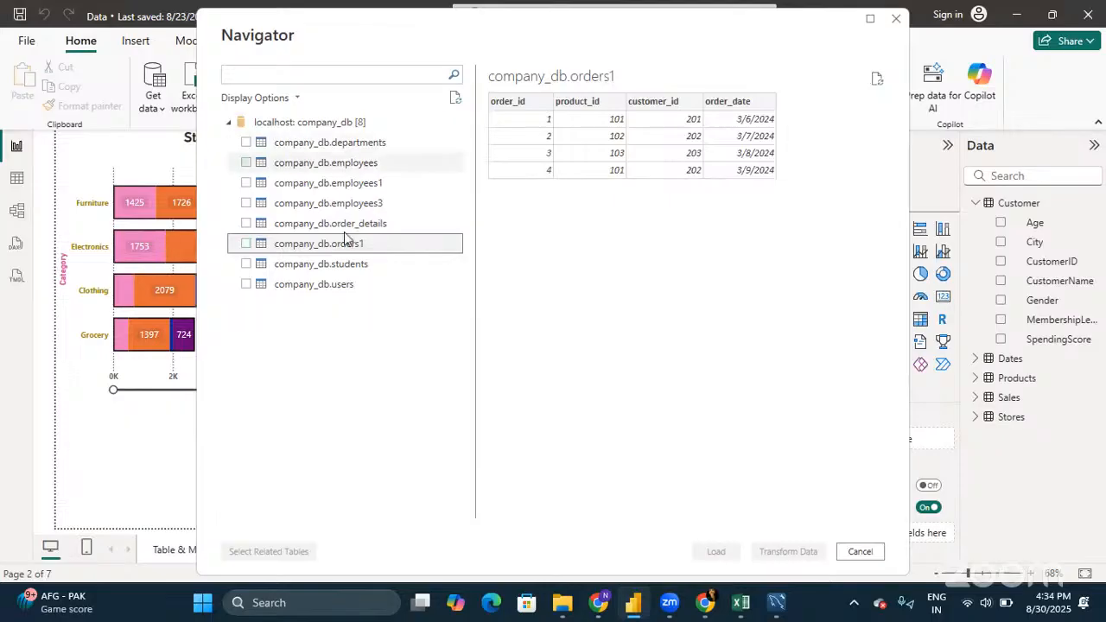
click(345, 269)
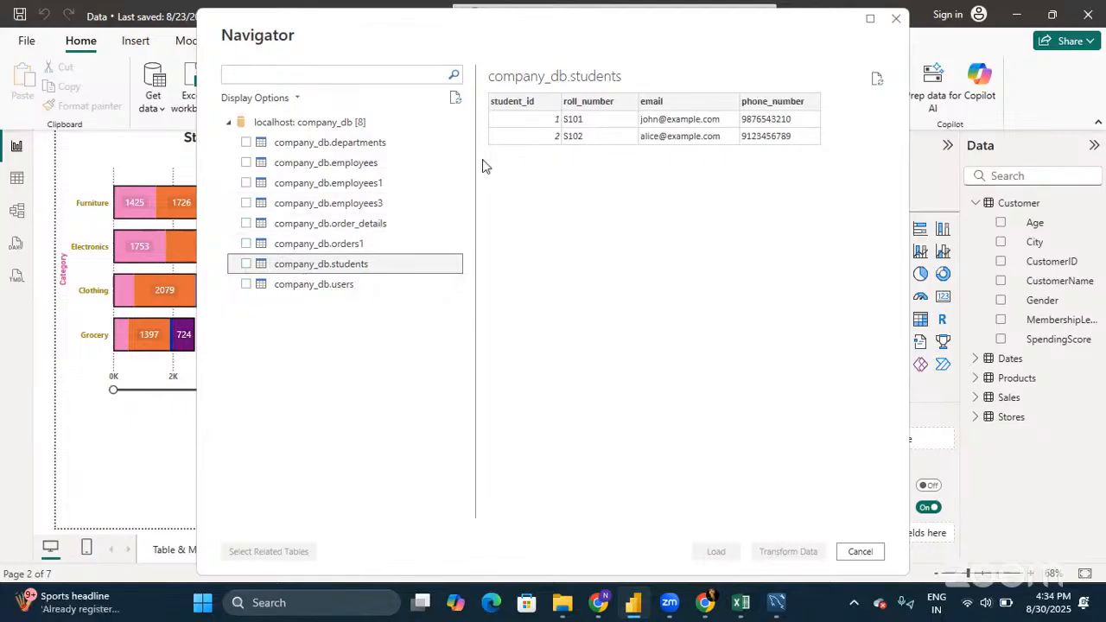
Tick company_db.departments and company_db.employees in the Navigator and load them
click(246, 143)
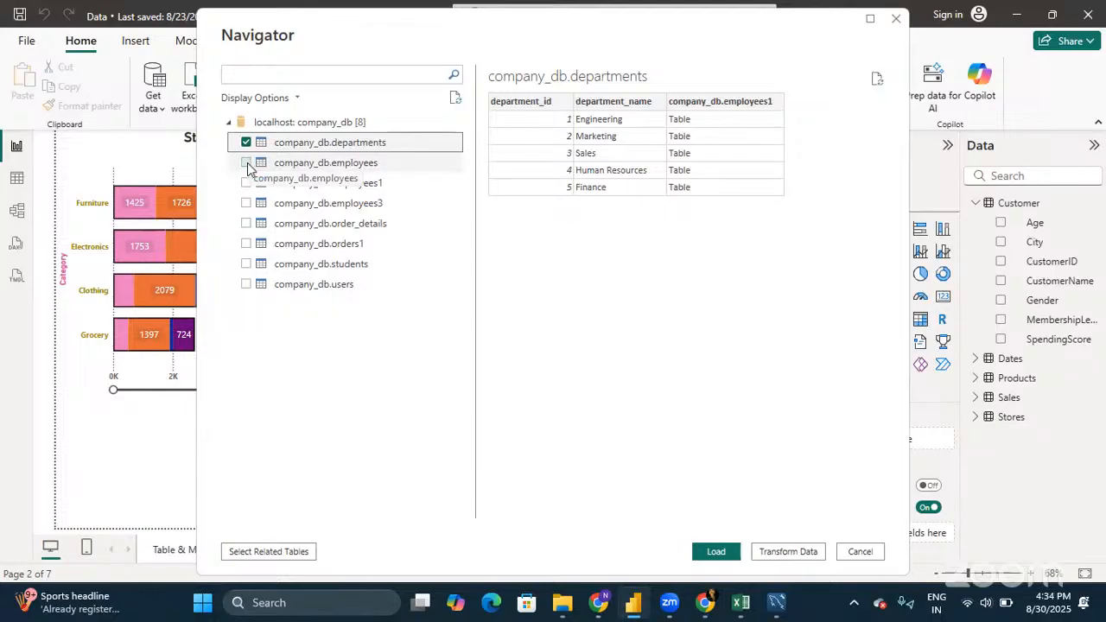
click(246, 163)
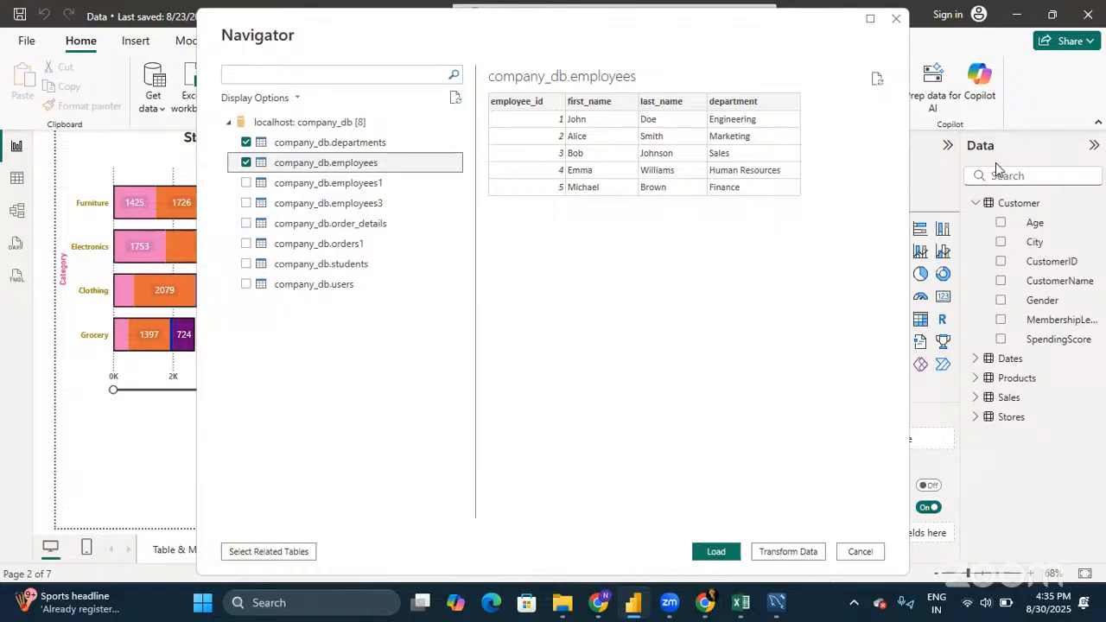
click(715, 554)
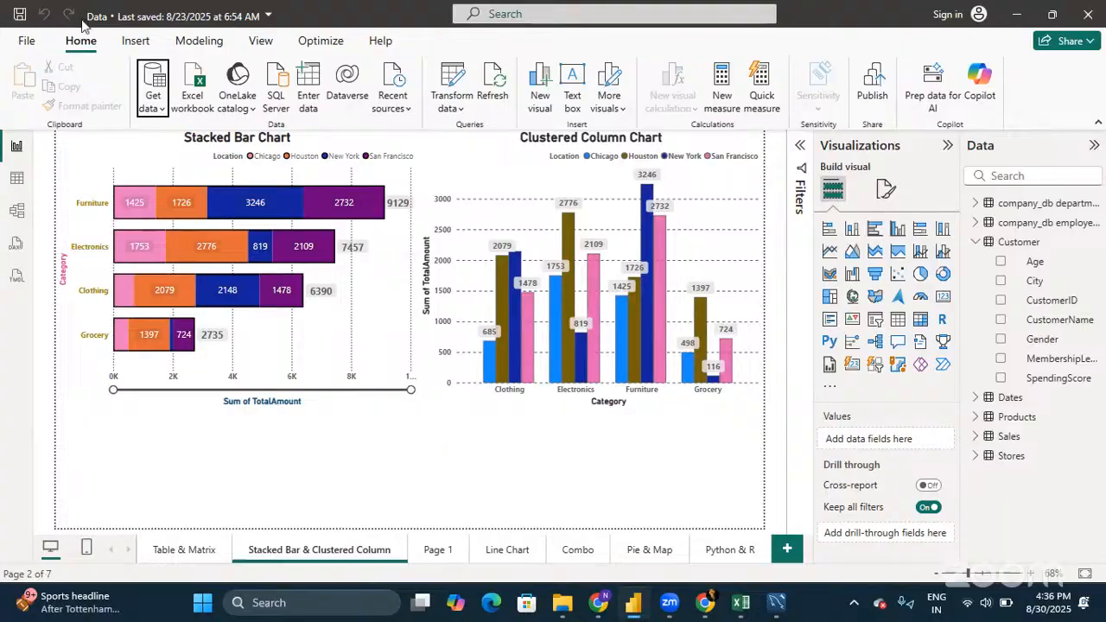
Collapse Customer in the Data pane and expand company_db employees to reveal its four fields
click(976, 242)
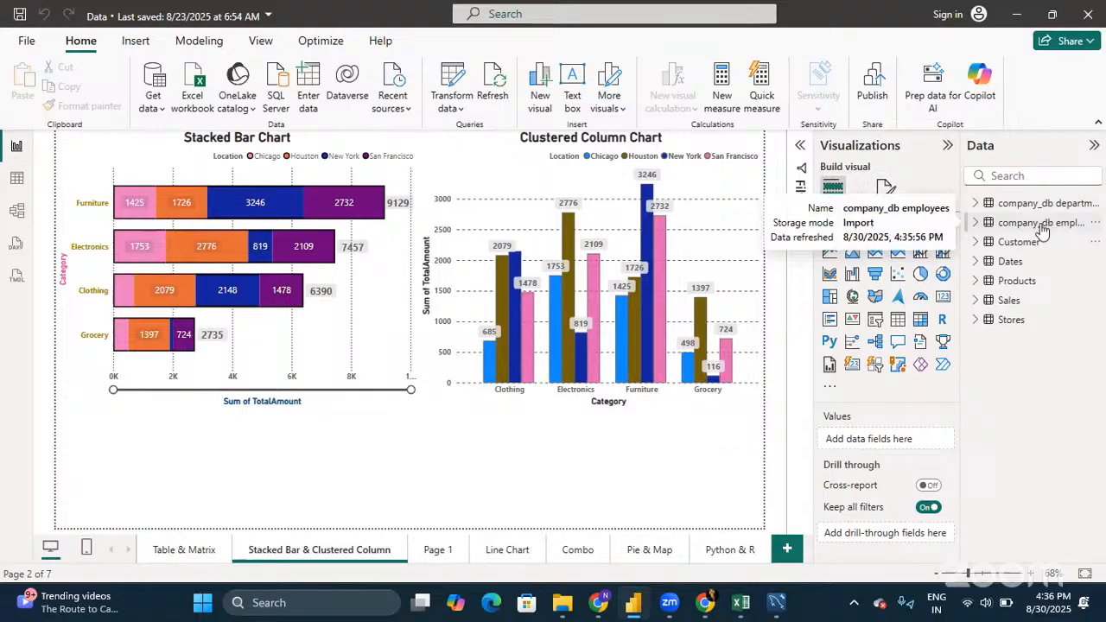
click(976, 223)
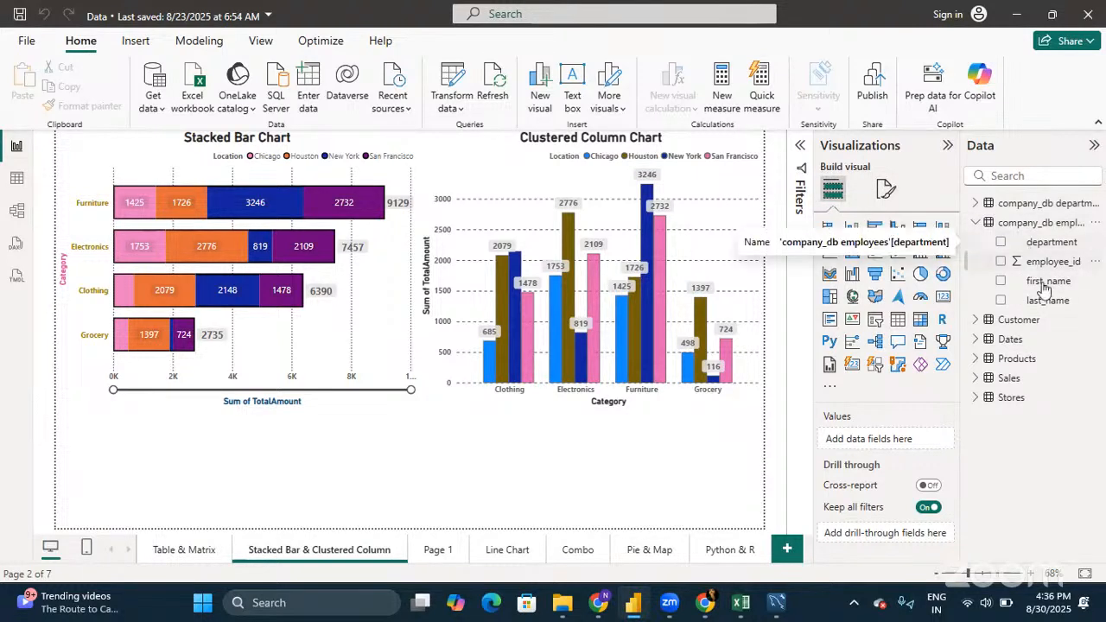
Glance at MySQL Workbench, minimize it, and switch Power BI to Table view
click(777, 603)
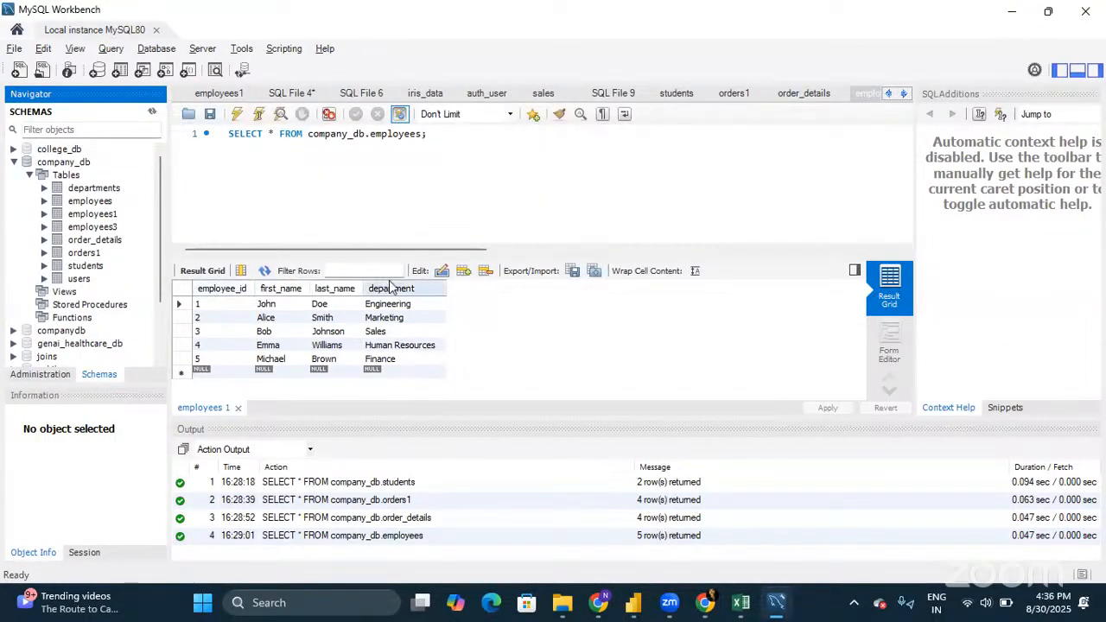
click(777, 603)
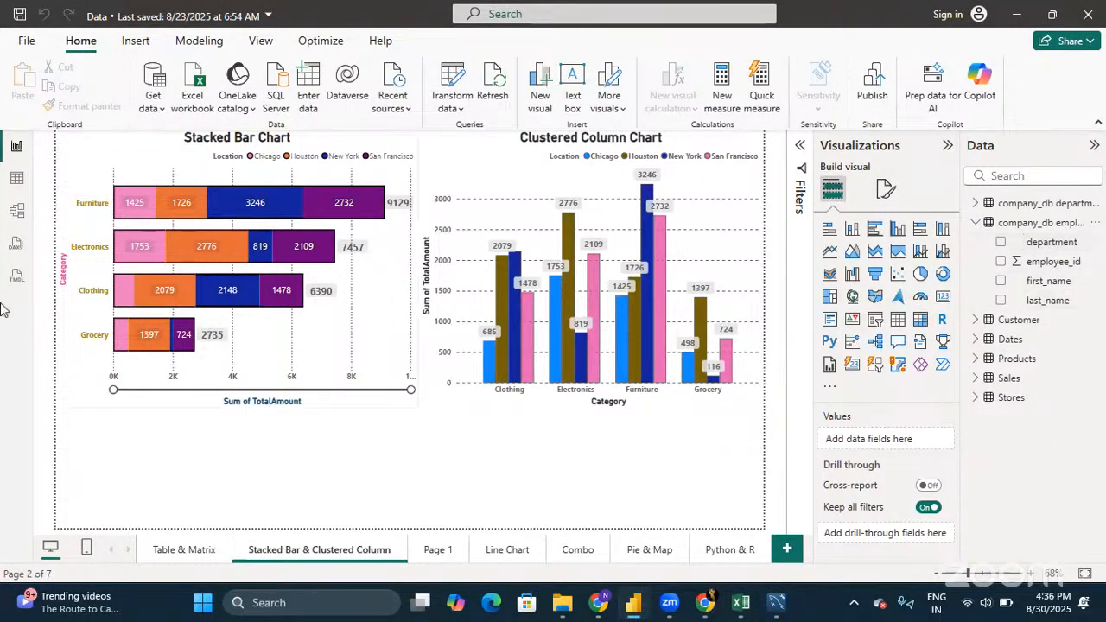
click(18, 179)
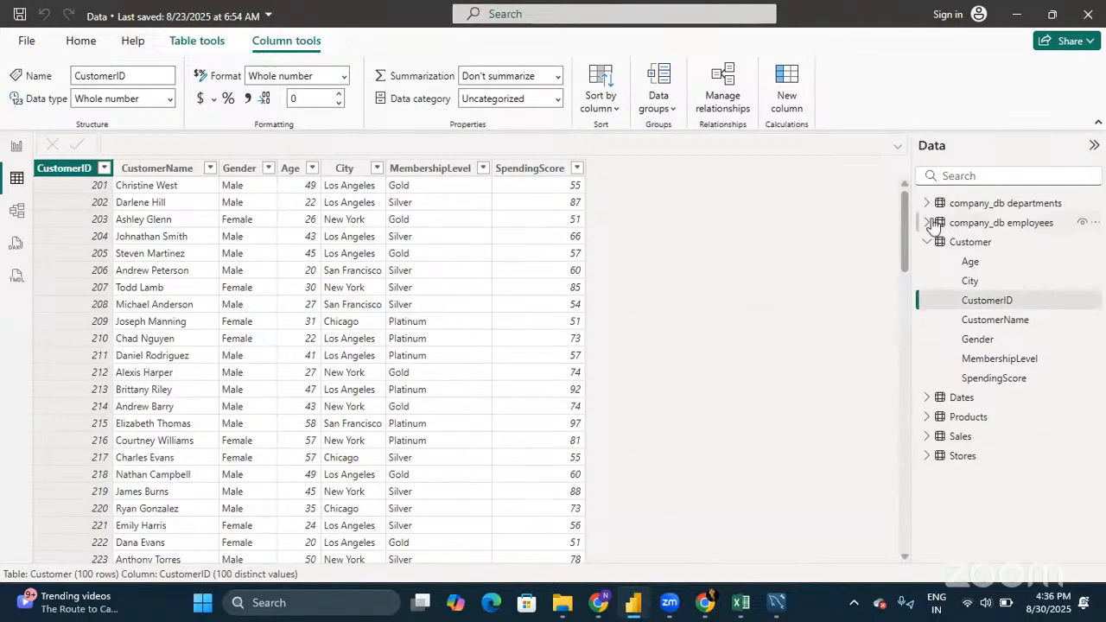
Show company_db employees' five rows in Table view and compare them against MySQL Workbench
click(959, 223)
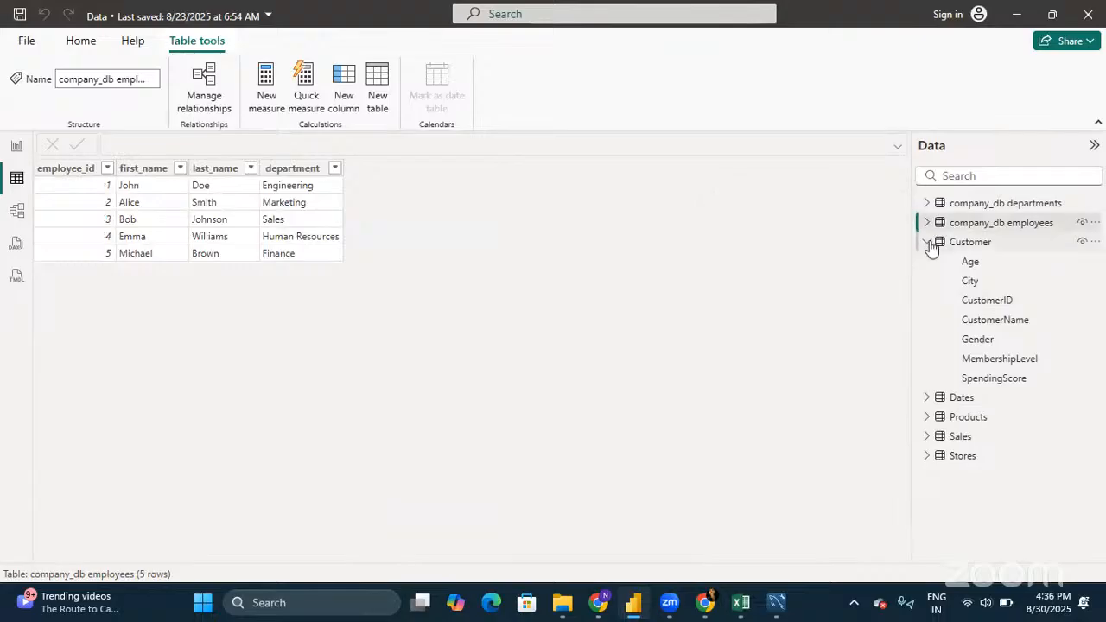
click(929, 242)
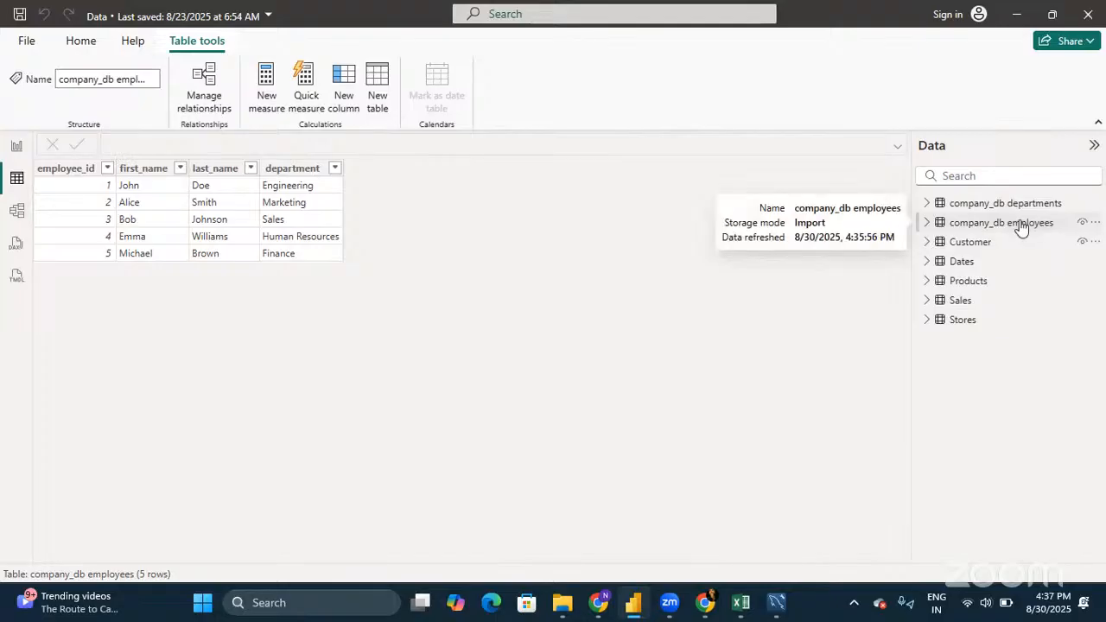
click(778, 599)
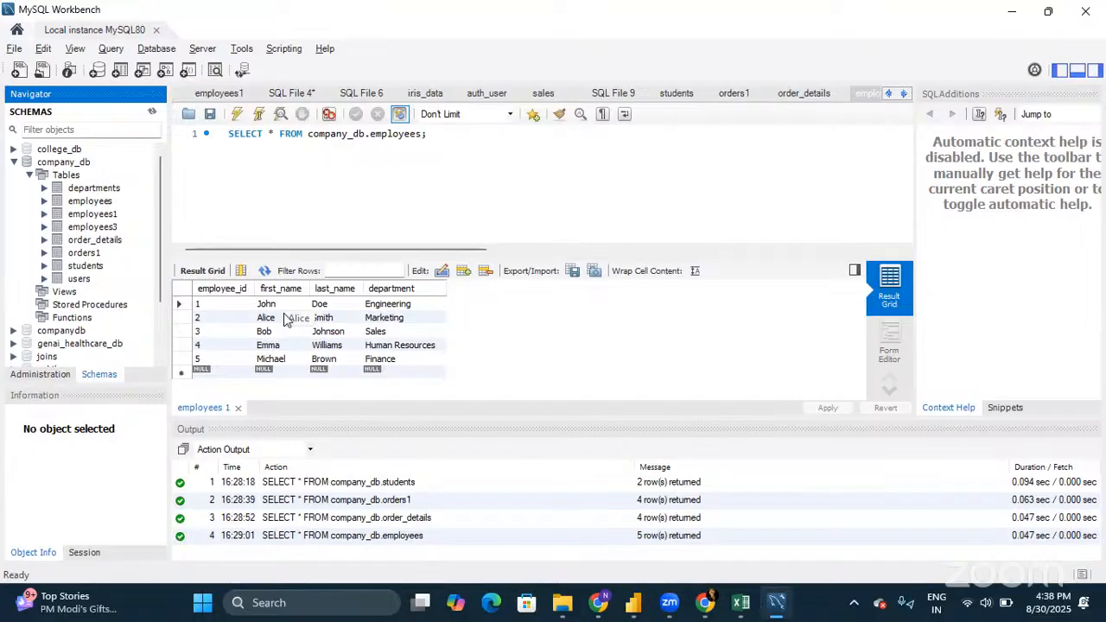
key(alt+Tab)
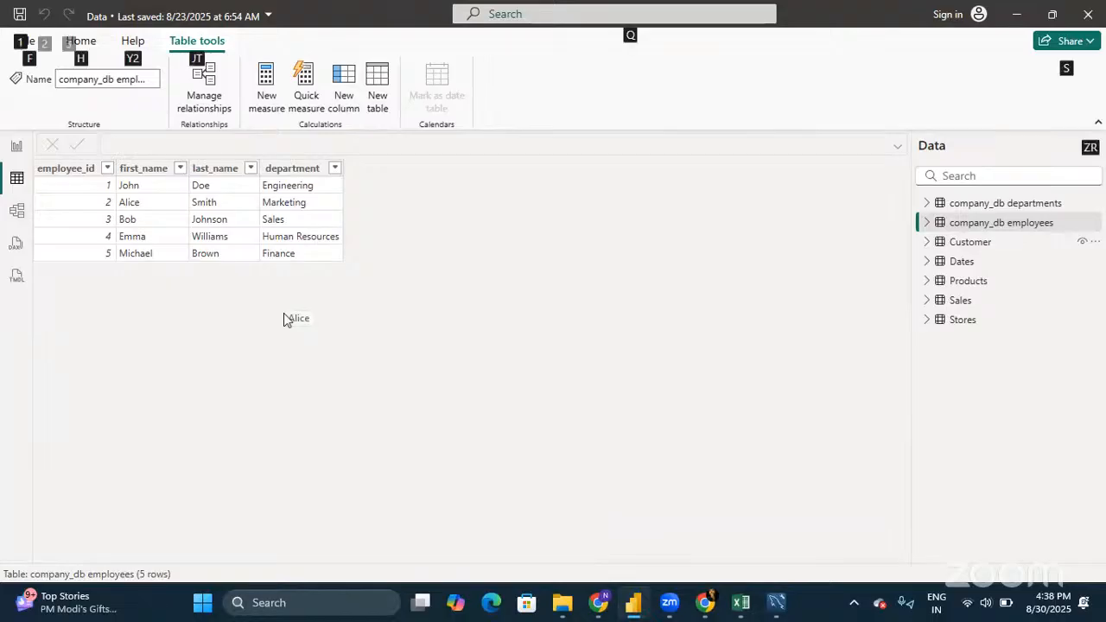
key(alt+Tab)
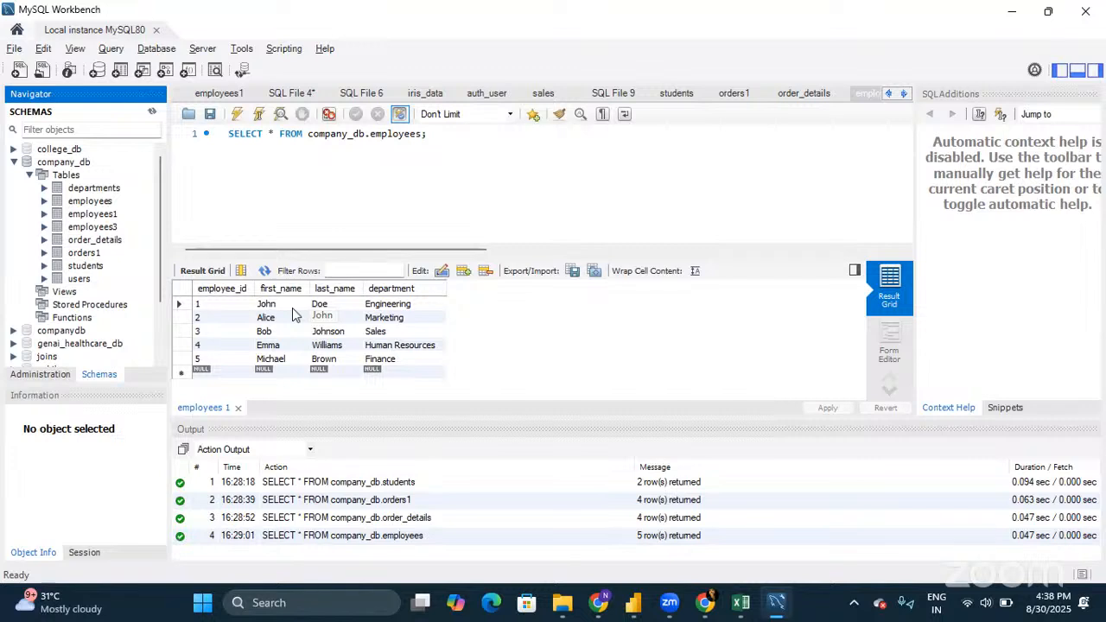
Check John's Engineering value, then add new lines below the SELECT statement in the editor
click(515, 168)
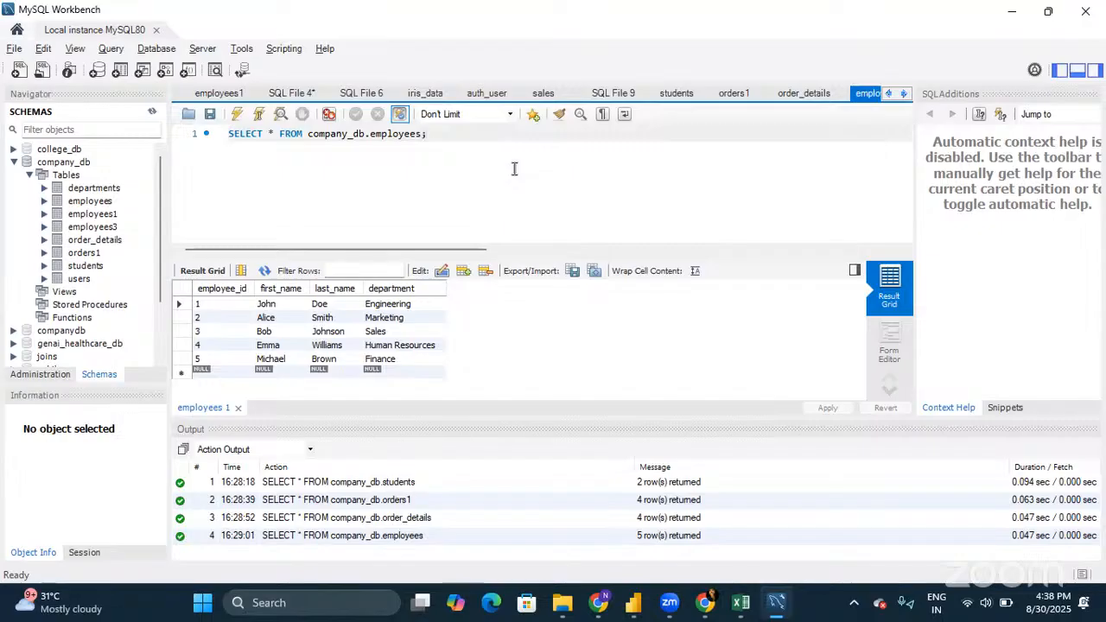
click(435, 304)
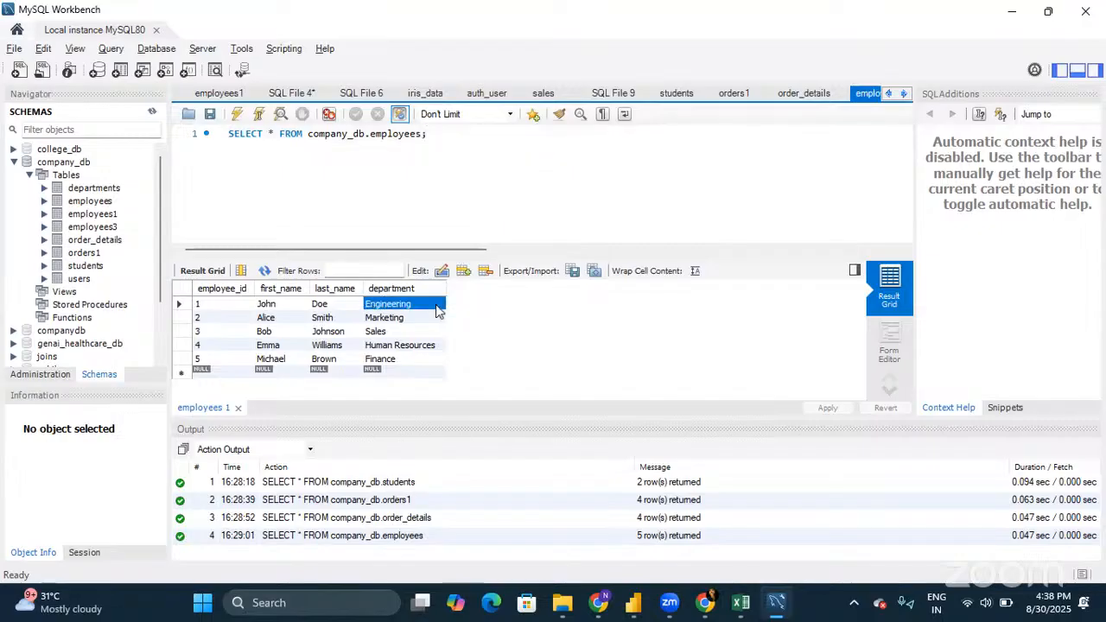
click(439, 303)
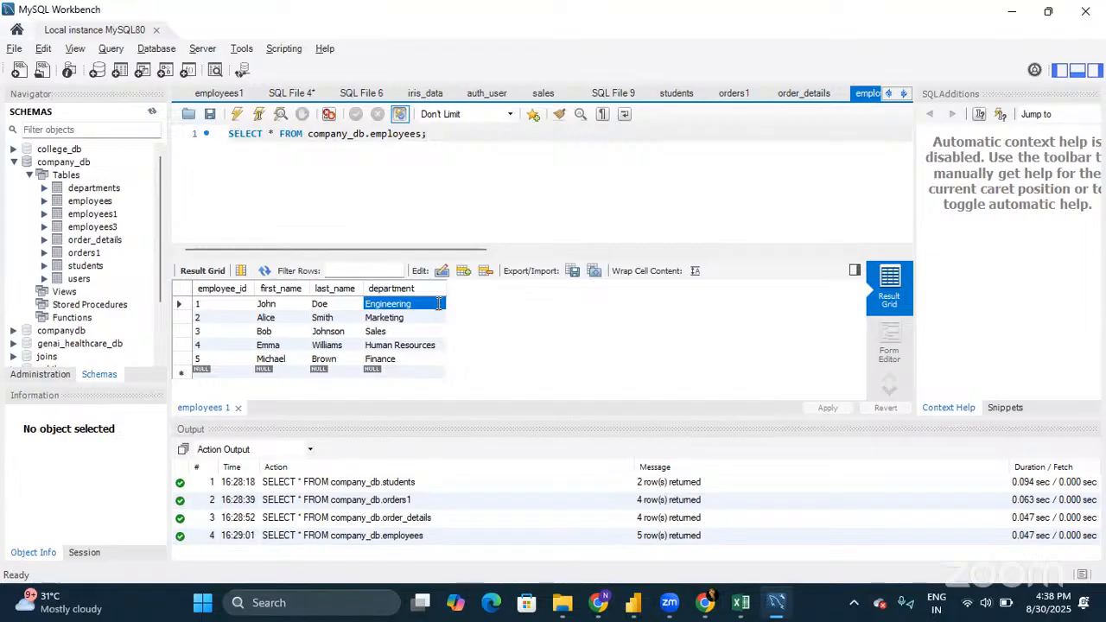
scroll(489, 197, up, 1)
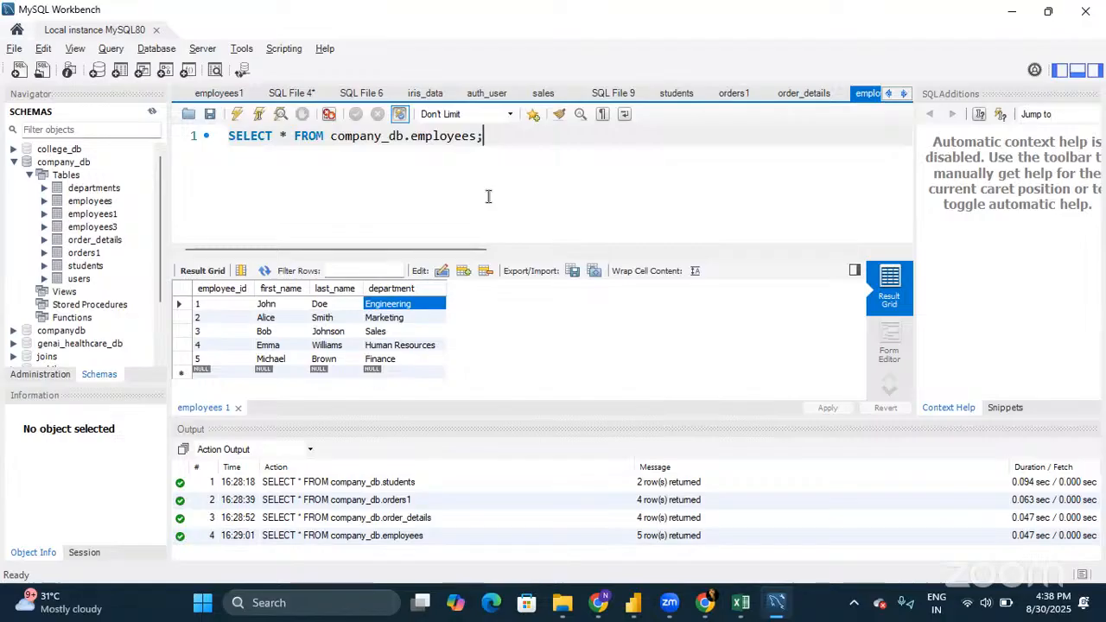
key(Return)
key(Return)
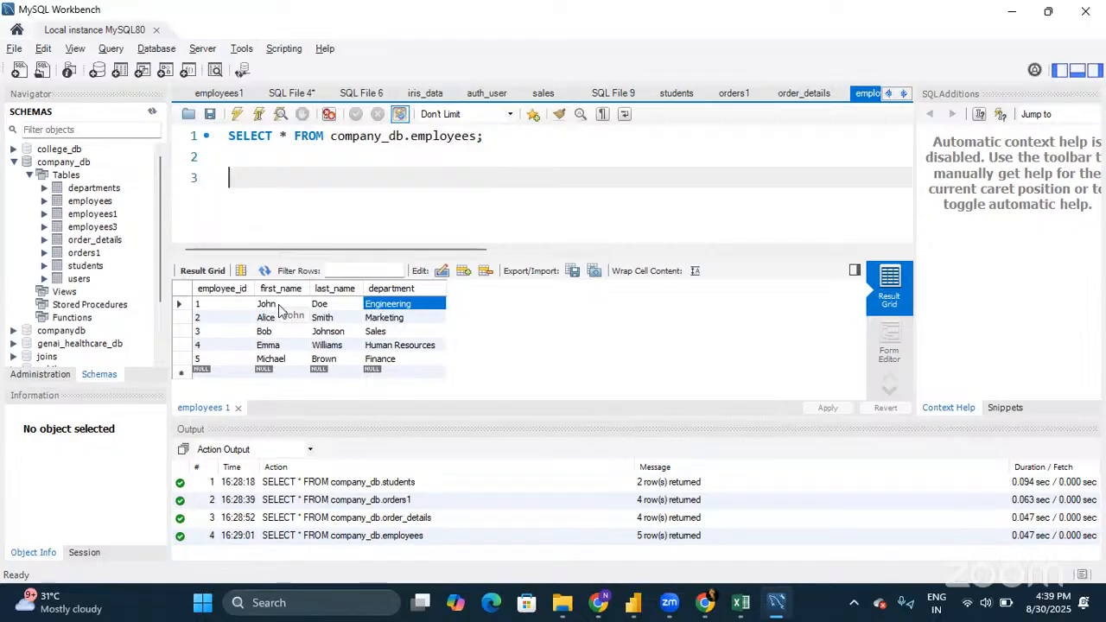
Begin an UPDATE on line 3, make company_db the active schema, and add 'table employees set'
text(Up)
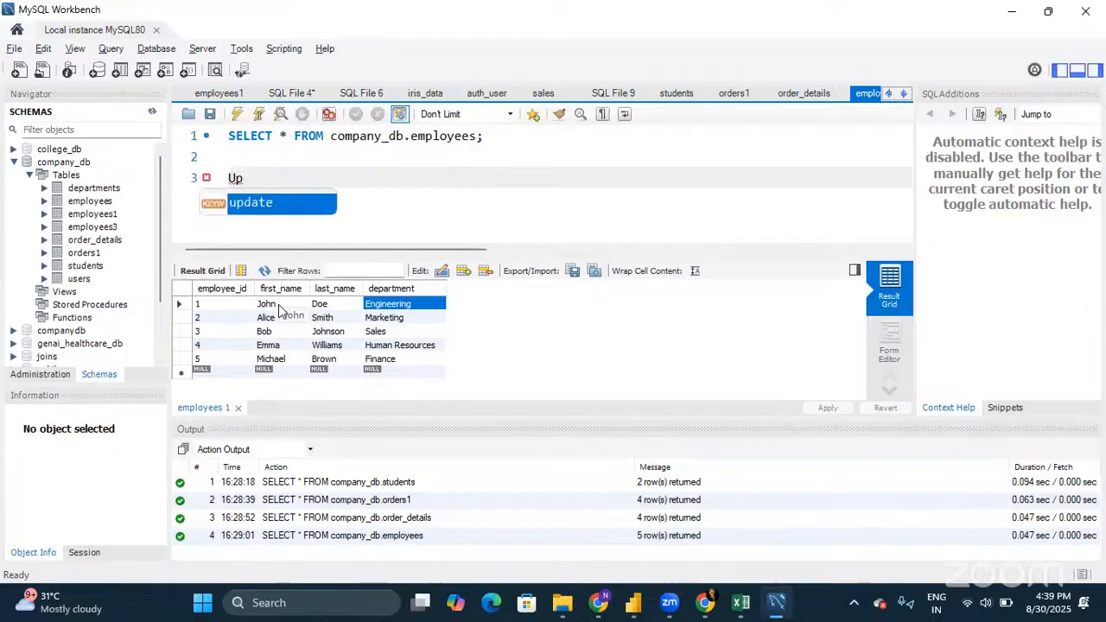
key(Return)
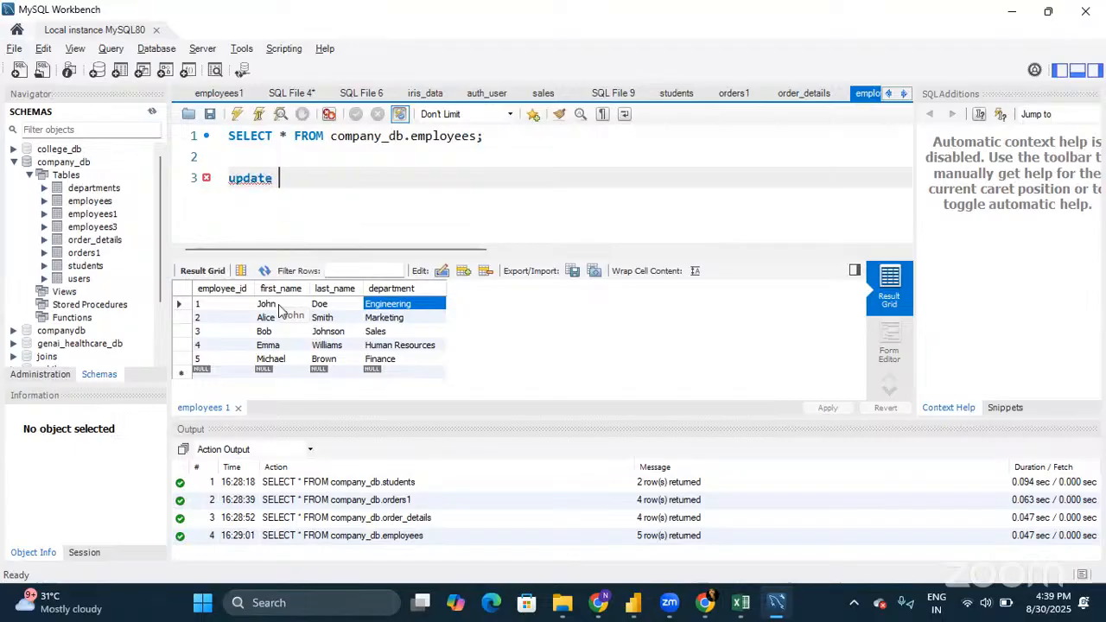
double_click(42, 164)
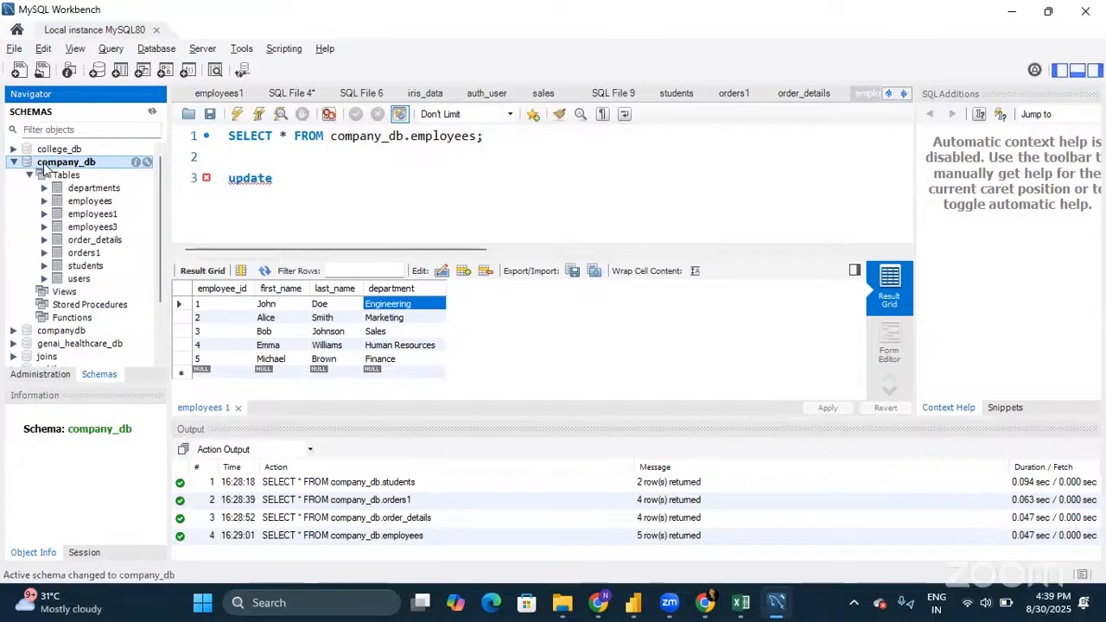
click(299, 179)
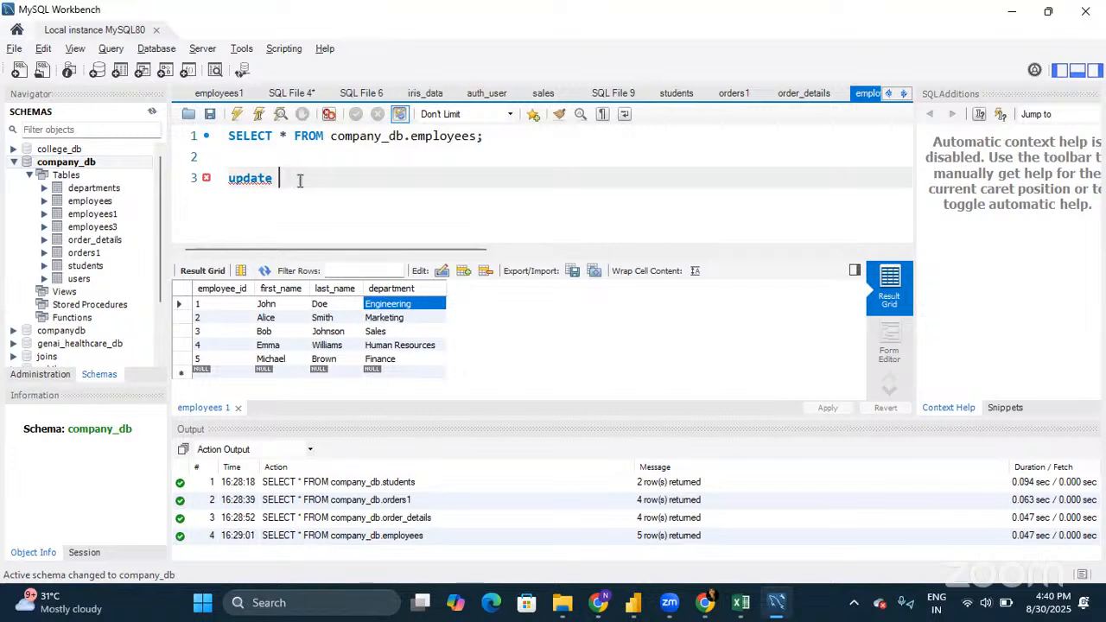
text(table emp)
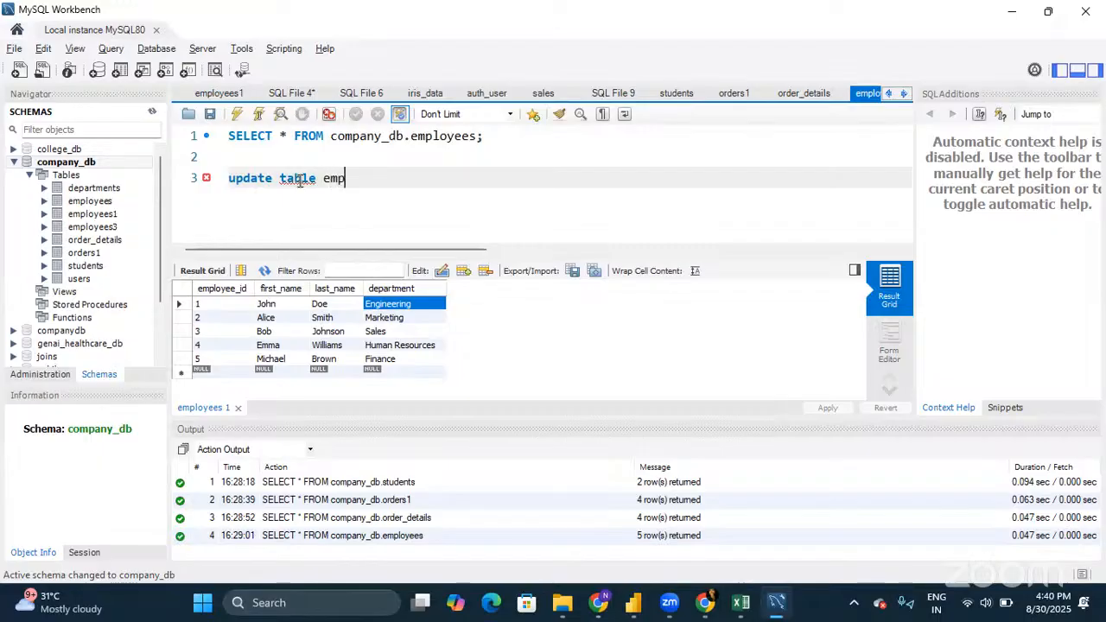
text(loyees se)
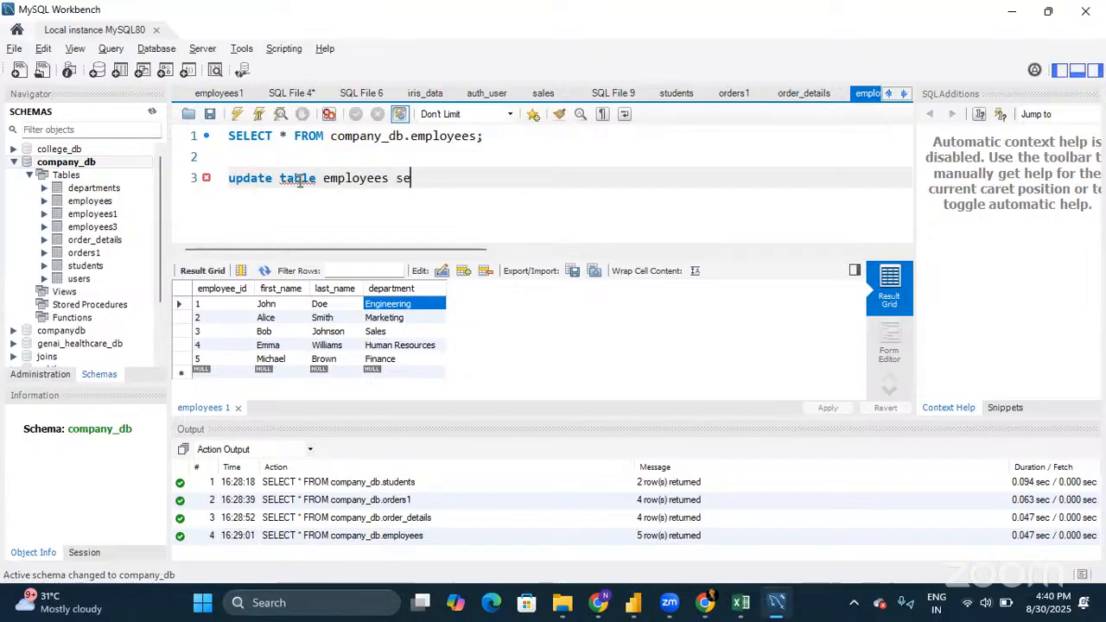
text(t)
Drop 'table' and finish the statement: department = 'Sales' where first_name = 'John'
key(Left)
key(Left)
key(Left)
key(Left)
key(Left)
key(Left)
key(Left)
key(Left)
key(Left)
key(Left)
key(BackSpace)
key(BackSpace)
key(BackSpace)
key(BackSpace)
key(BackSpace)
key(BackSpace)
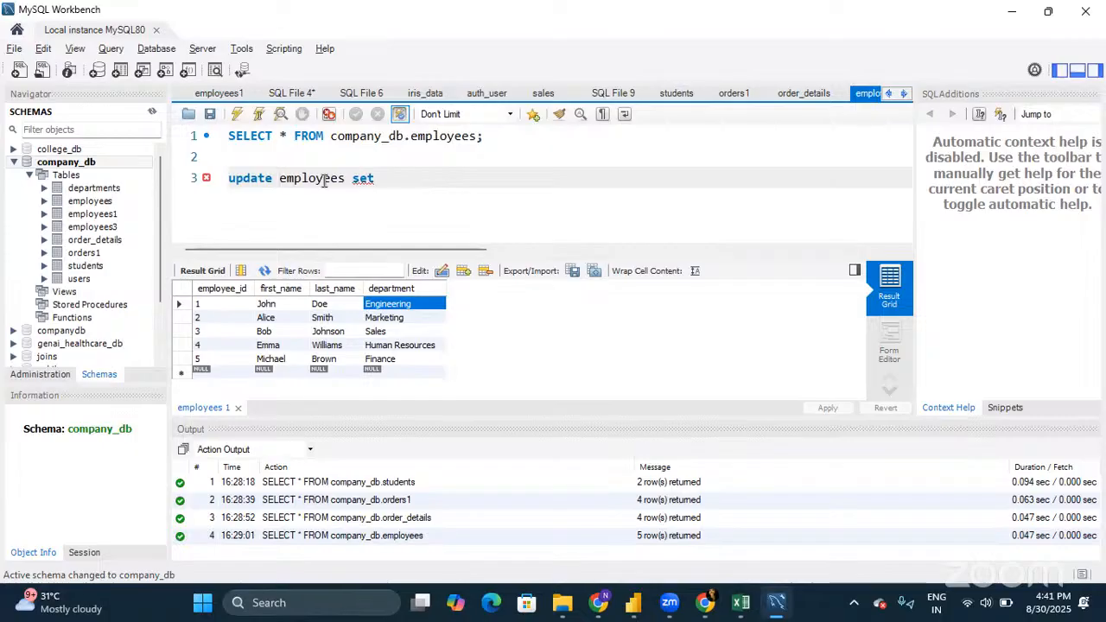
click(387, 180)
text(dep)
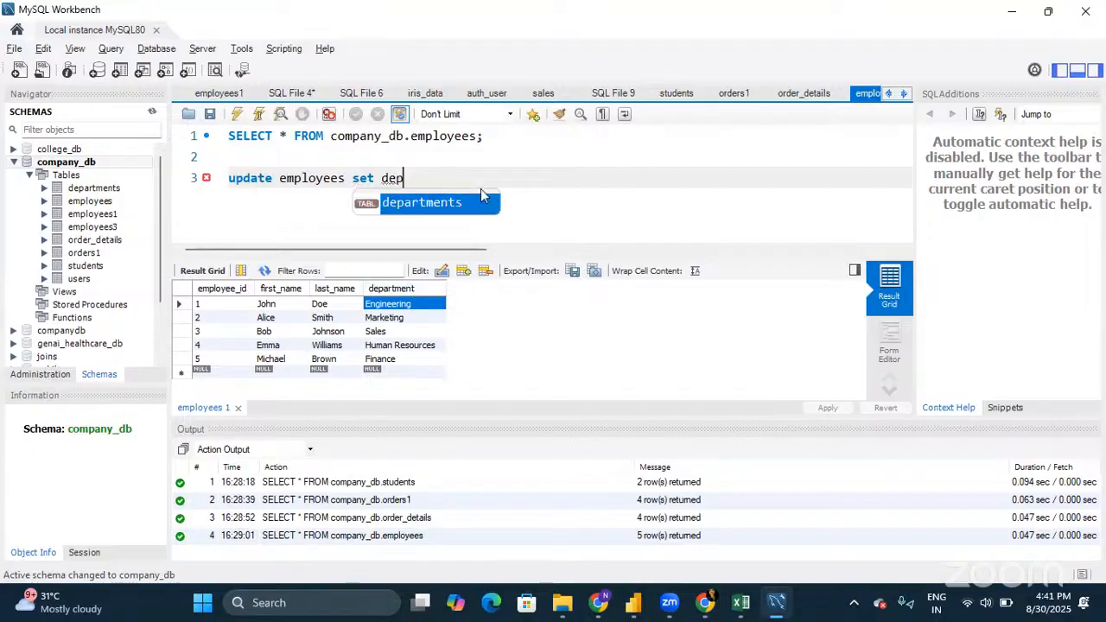
key(Return)
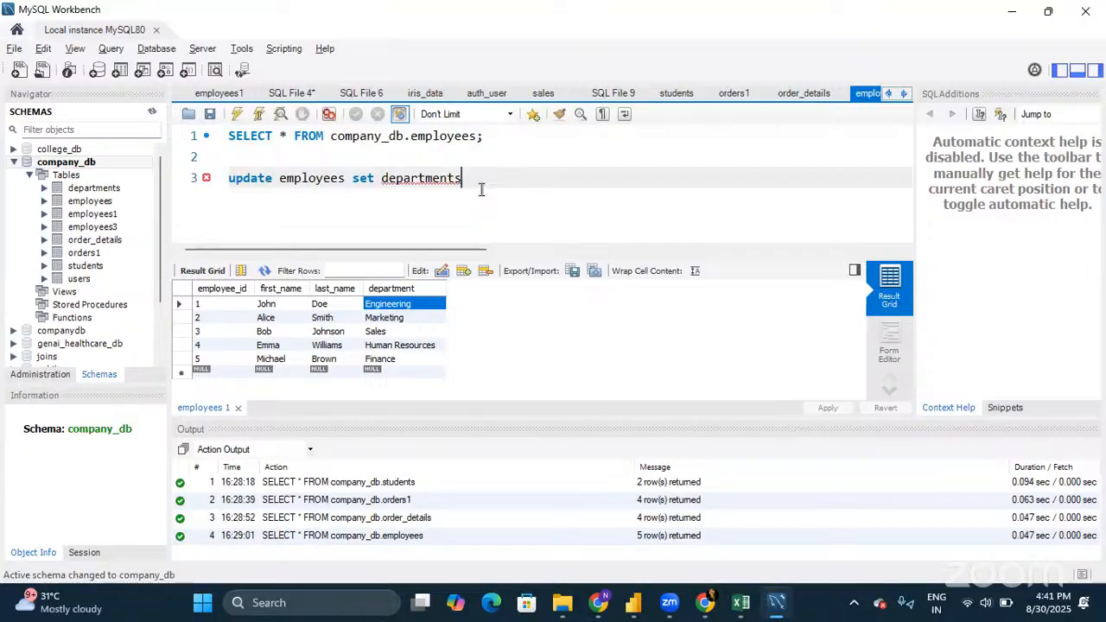
key(BackSpace)
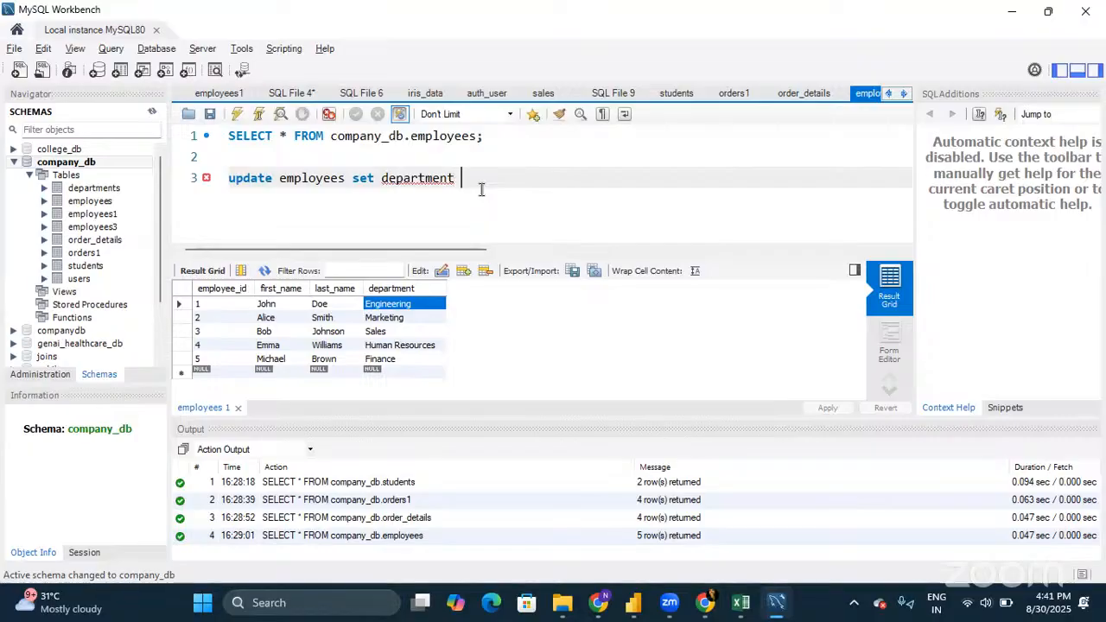
text(= )
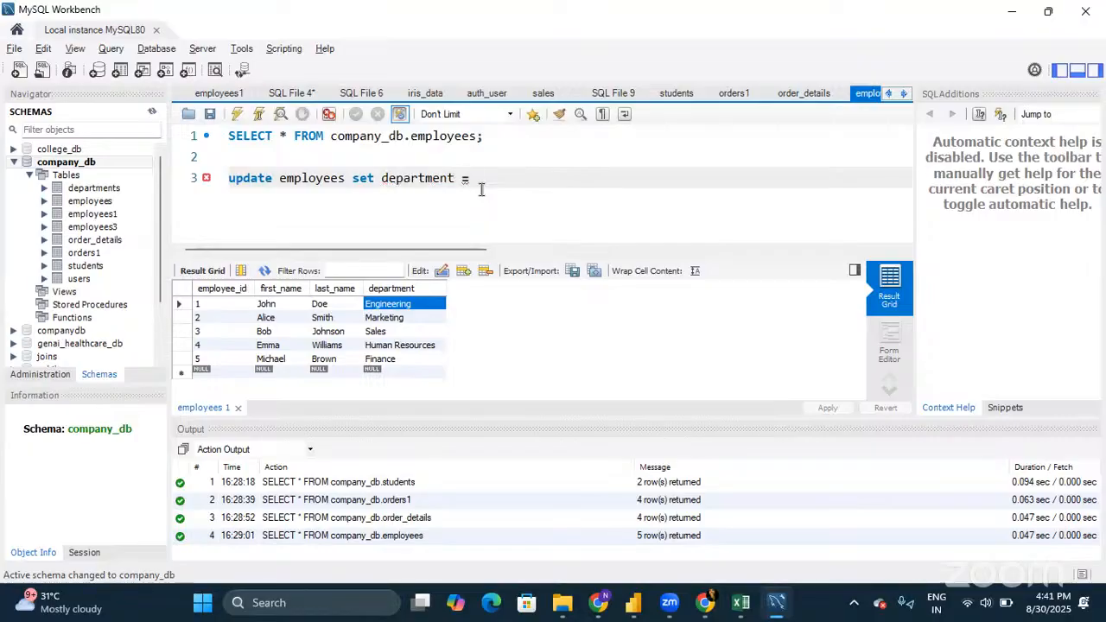
text('Sales' wh)
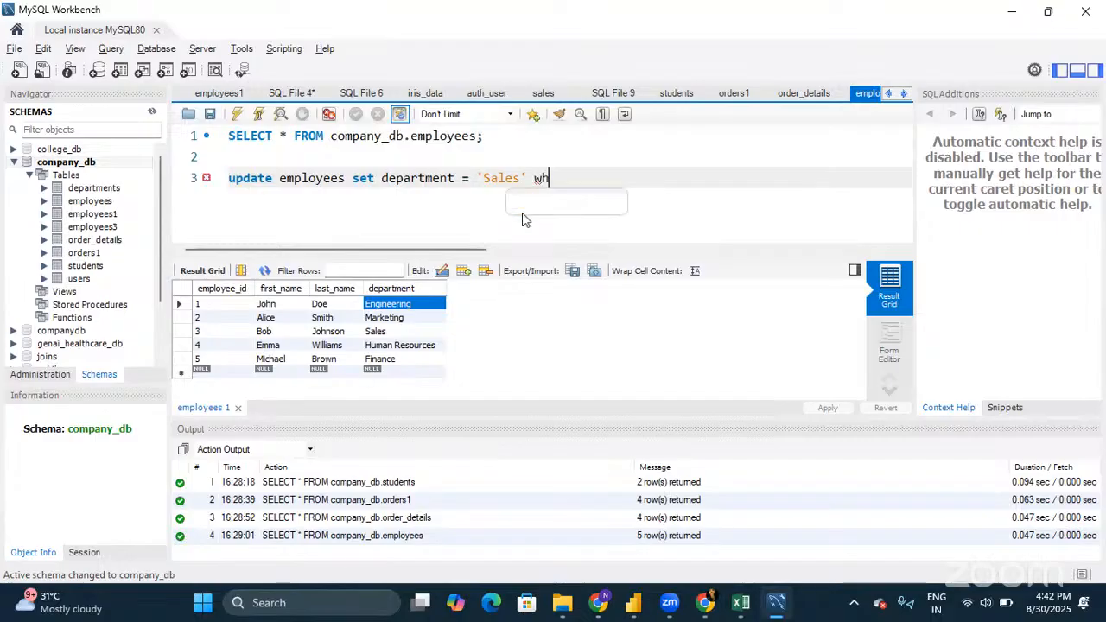
text(ere firs)
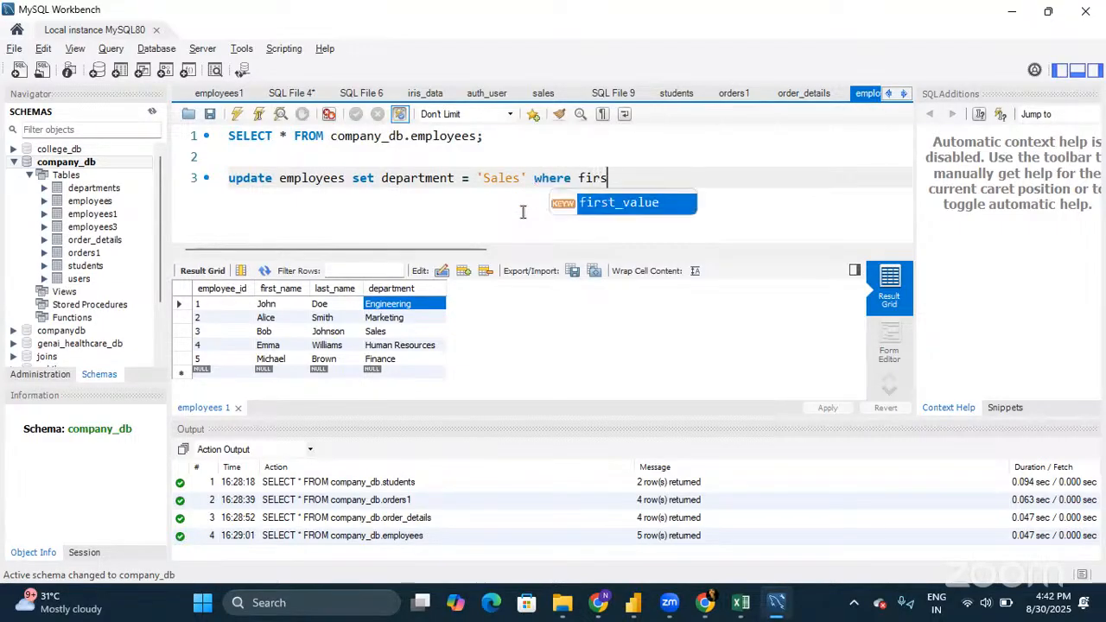
text(t_n)
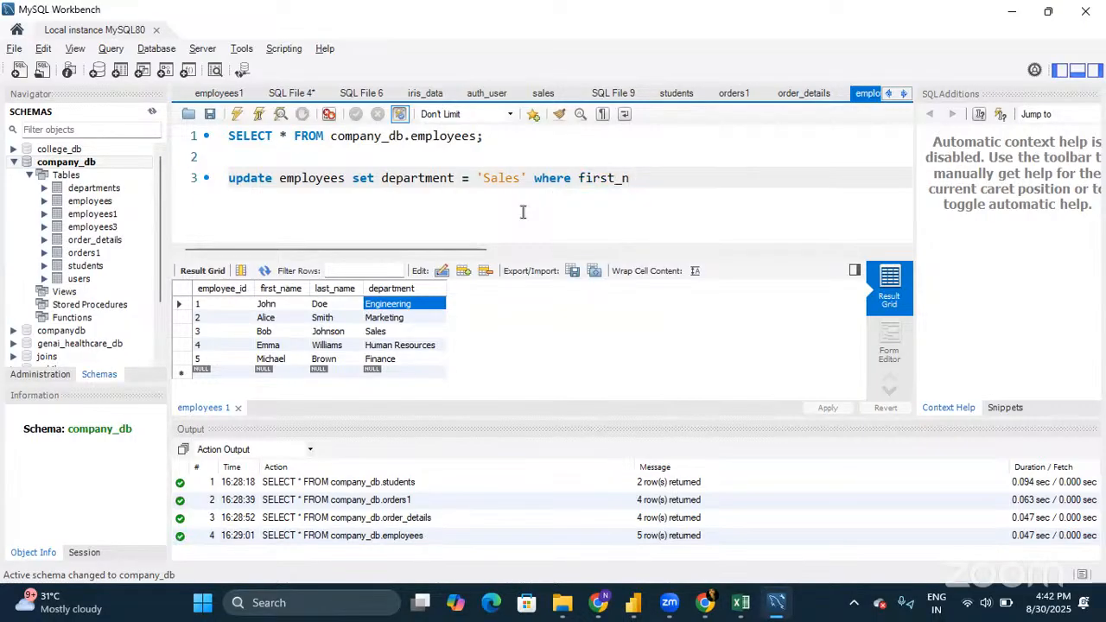
text(ame = 'John)
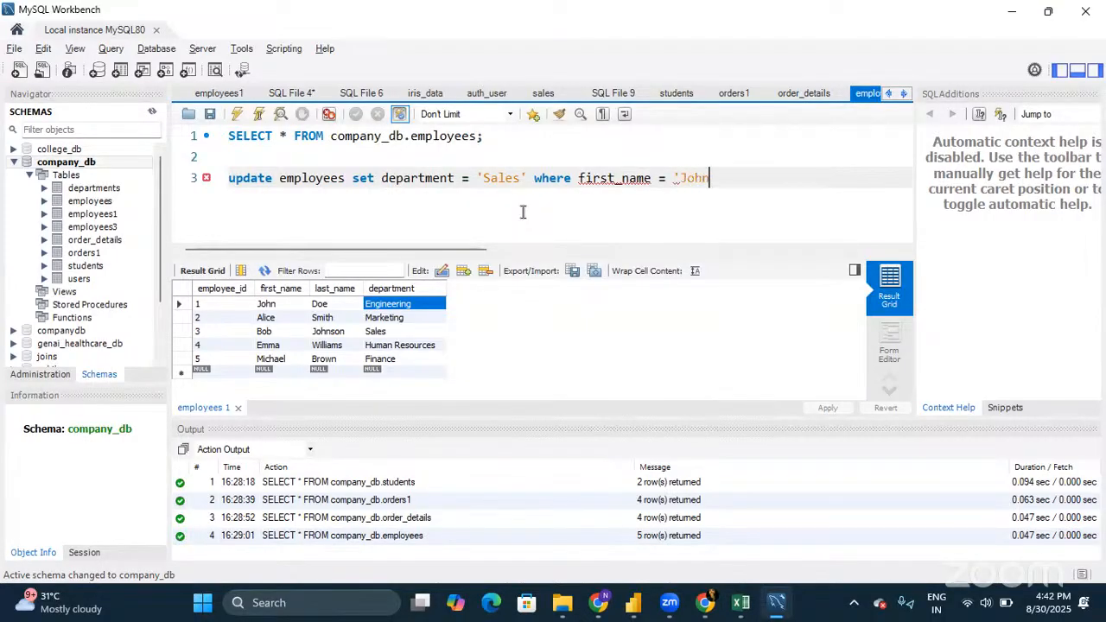
text(';)
Execute the UPDATE, then rerun SELECT * FROM company_db.employees to confirm John is in Sales
key(ctrl+Return)
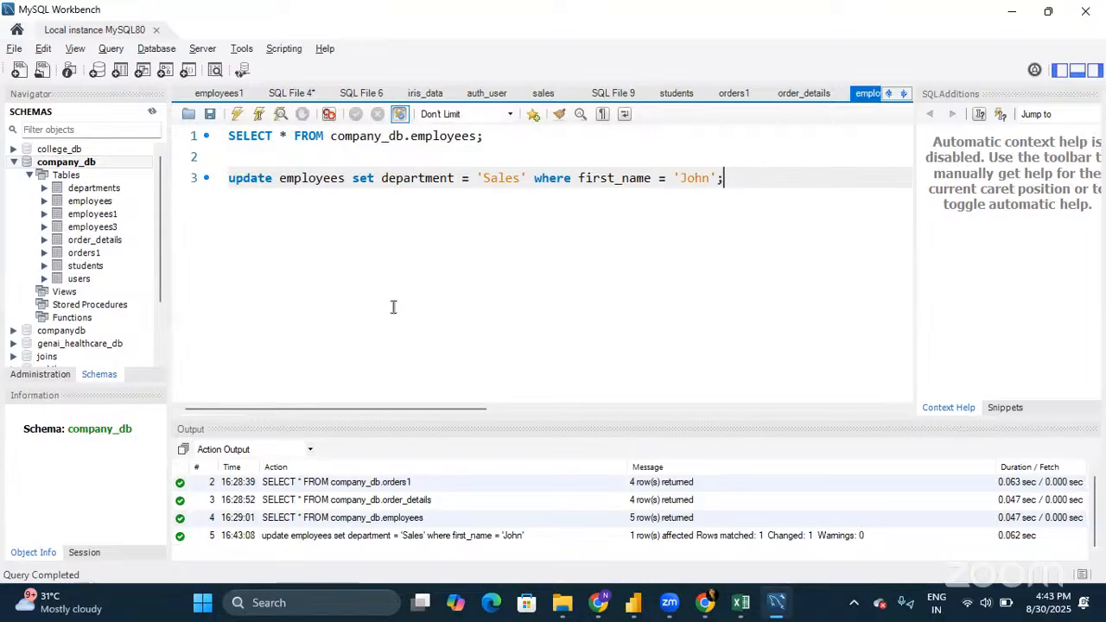
click(530, 136)
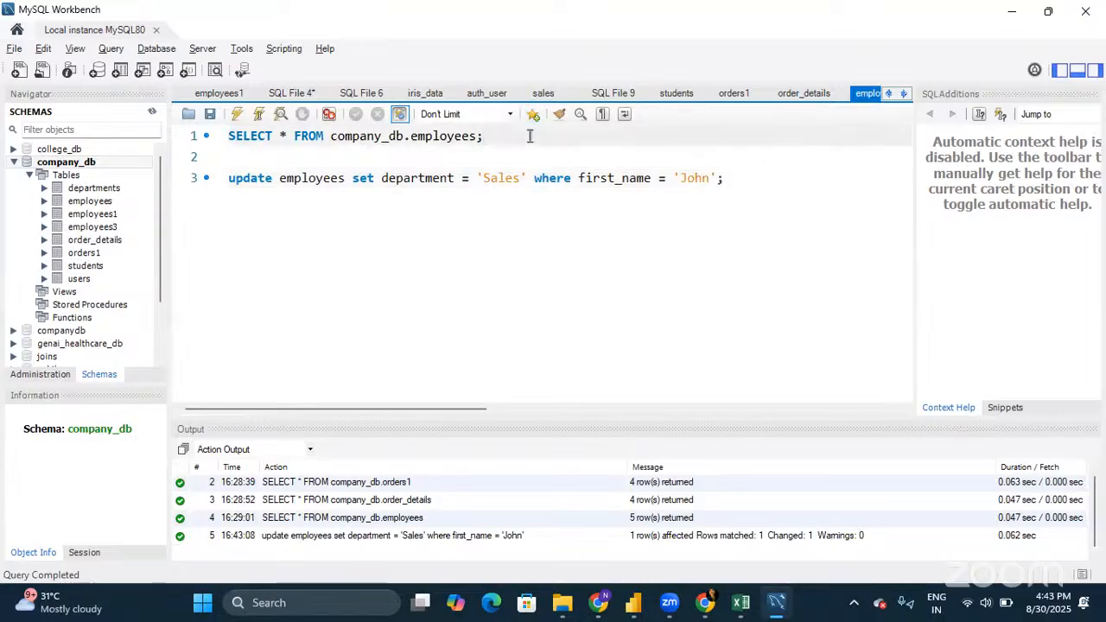
key(ctrl+Return)
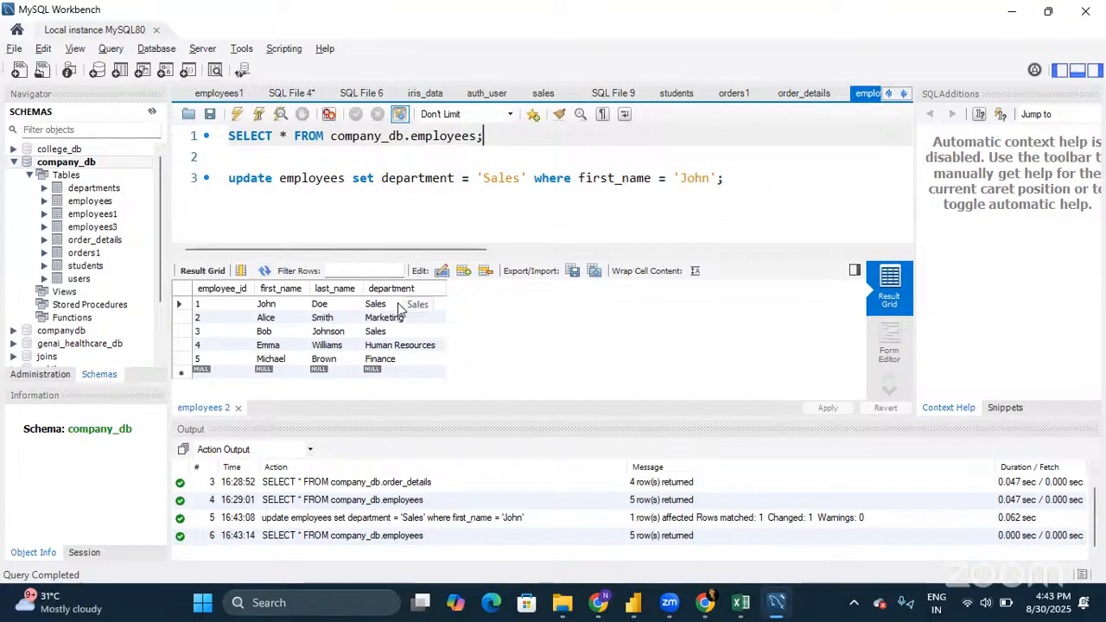
Refresh the company_db employees table in Power BI and dismiss the duplicate 'Sales' value error
click(636, 604)
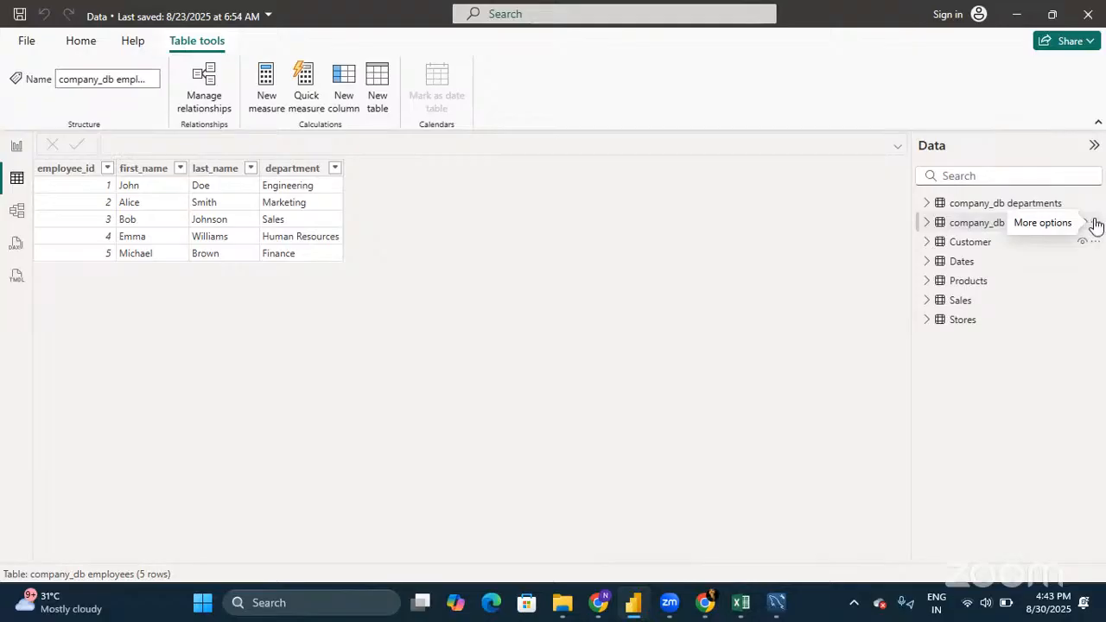
click(1096, 226)
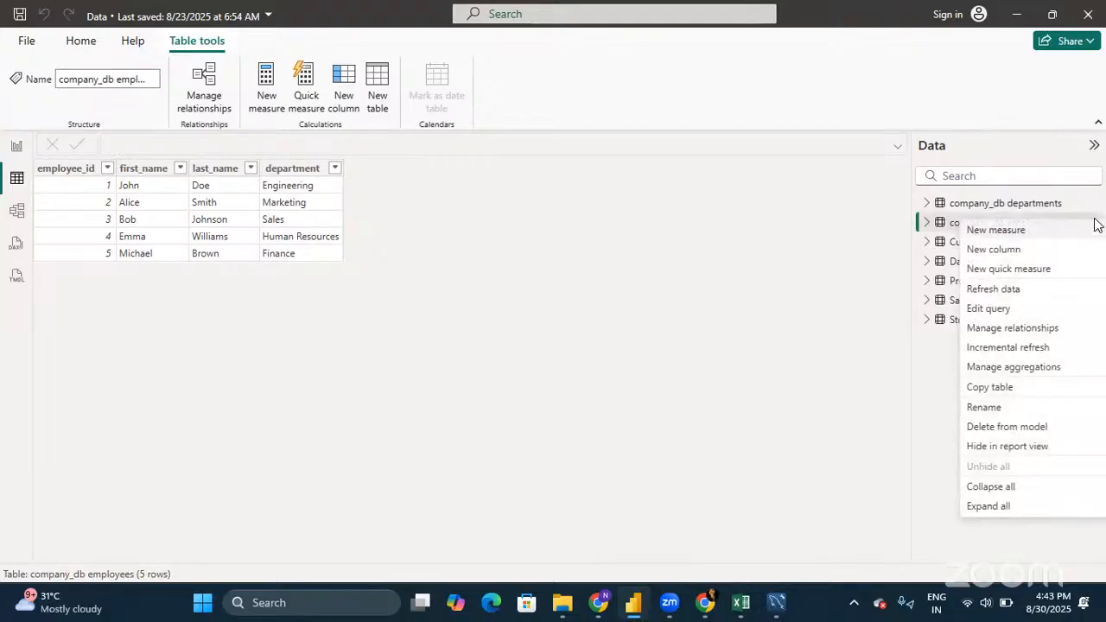
click(1010, 290)
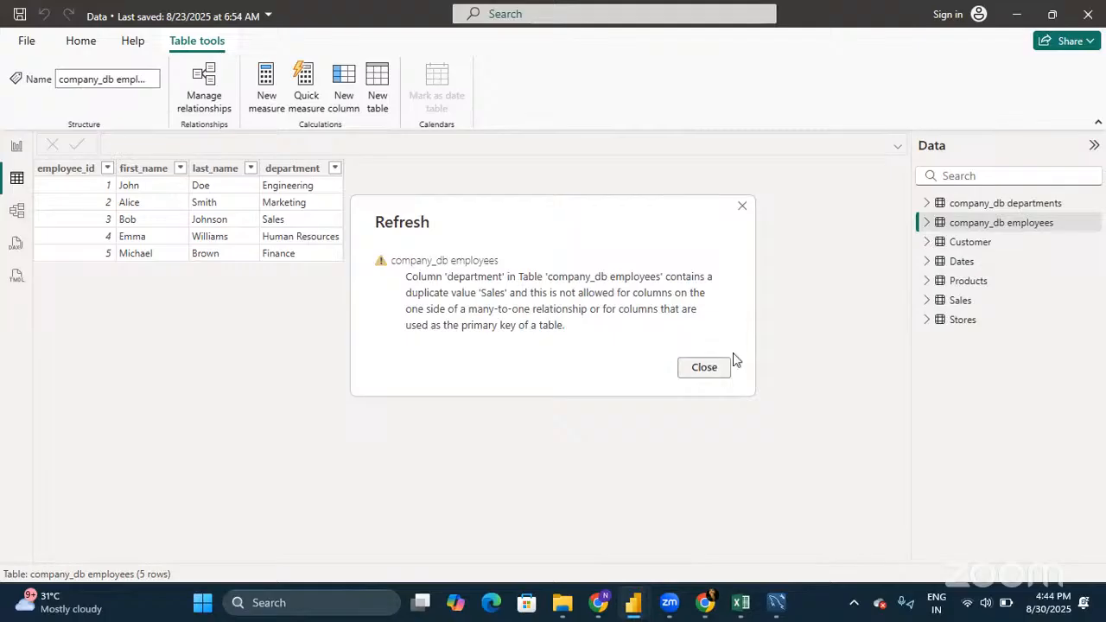
click(717, 370)
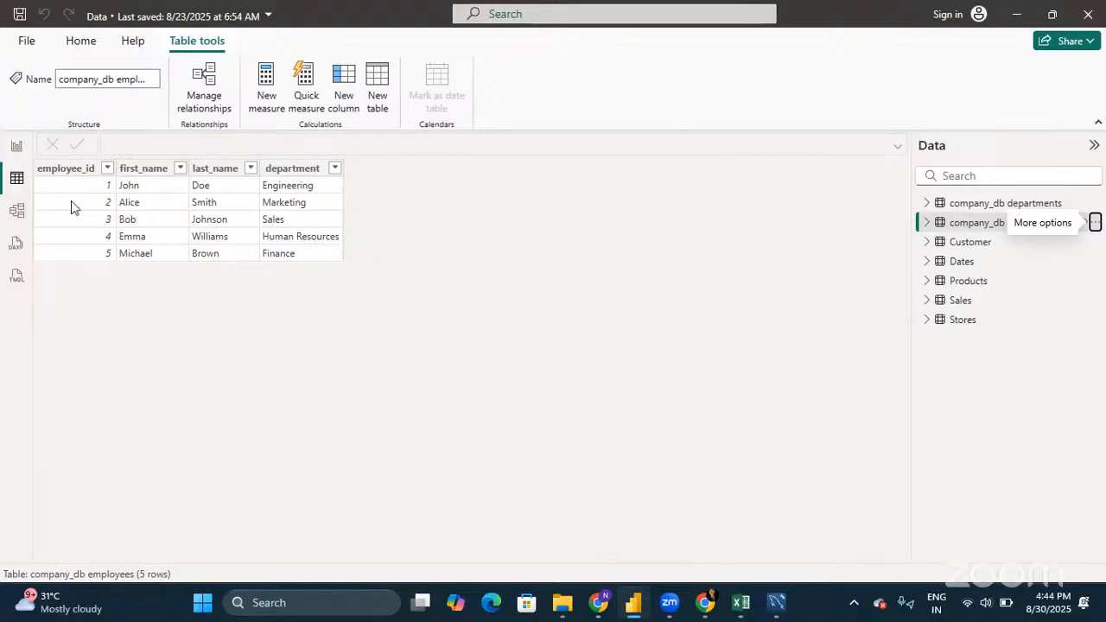
Refresh all data from the charts report page, review the OLE DB/ODBC errors on Sales, Products, Stores, and close
click(15, 148)
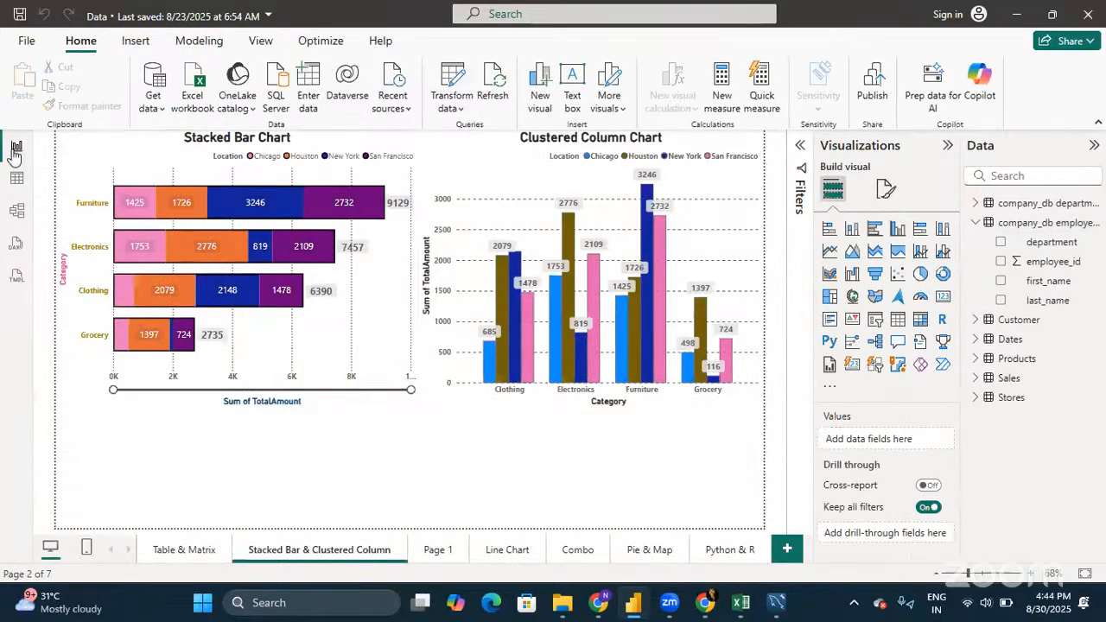
click(491, 86)
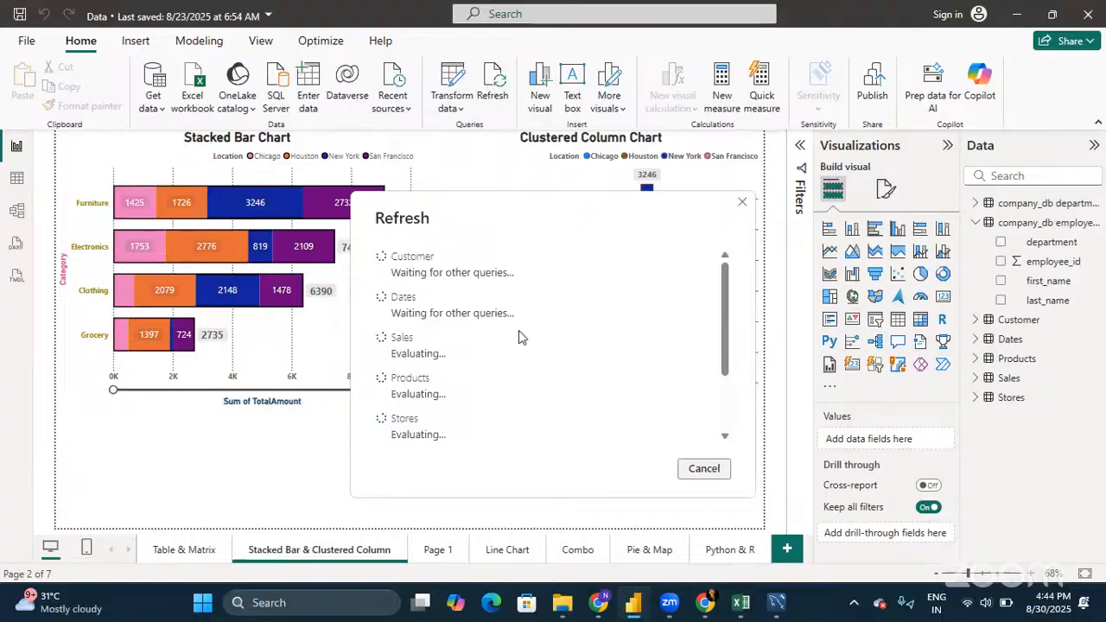
scroll(519, 337, down, 2)
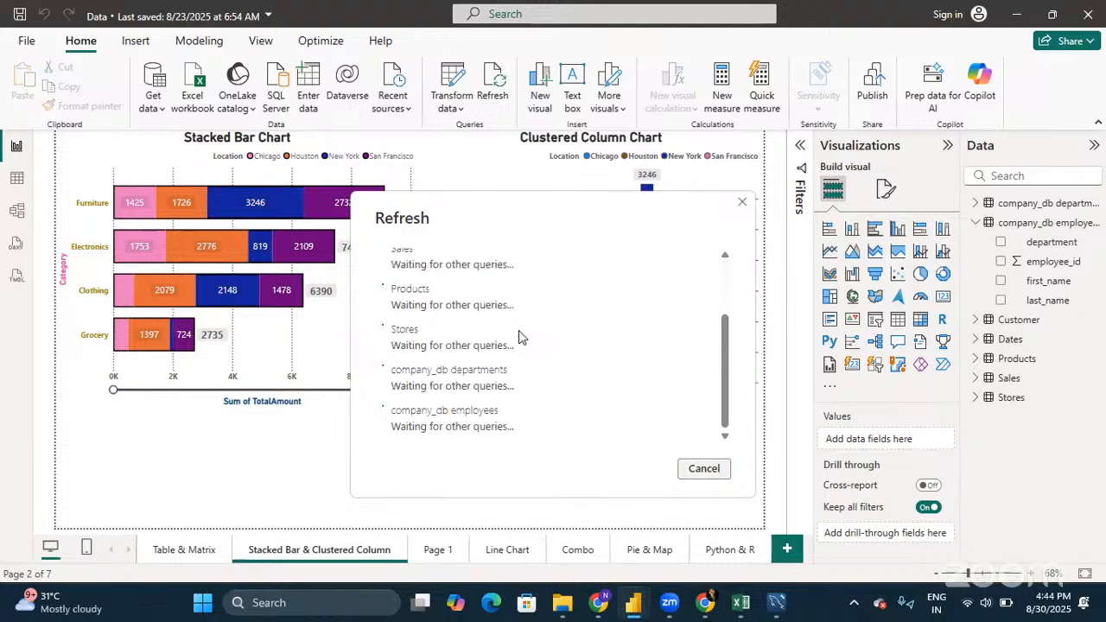
scroll(519, 338, up, 2)
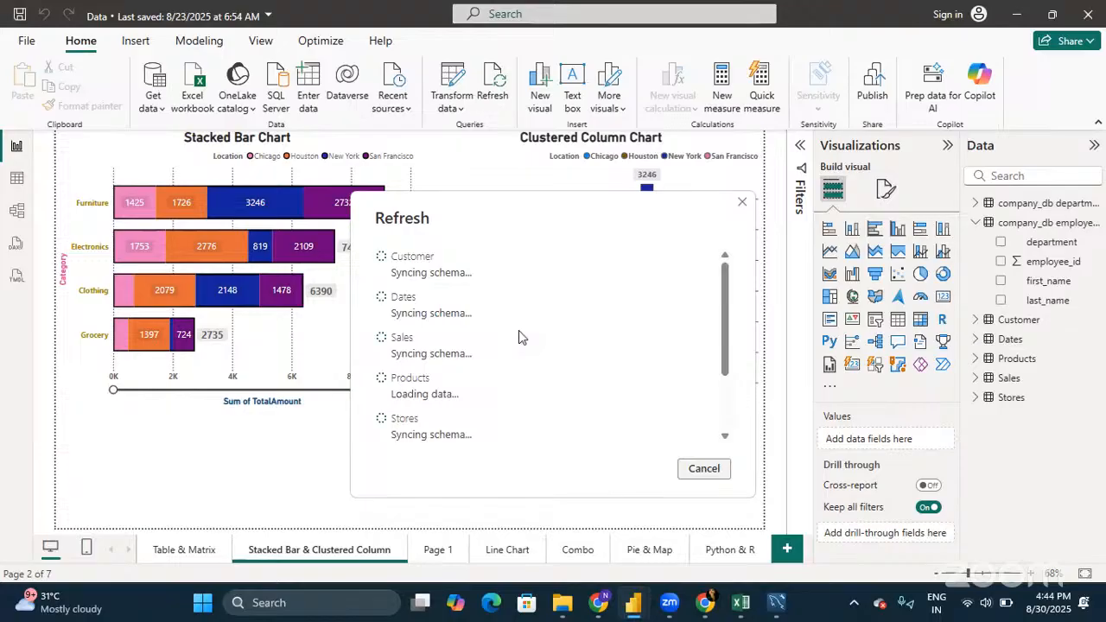
scroll(519, 337, down, 2)
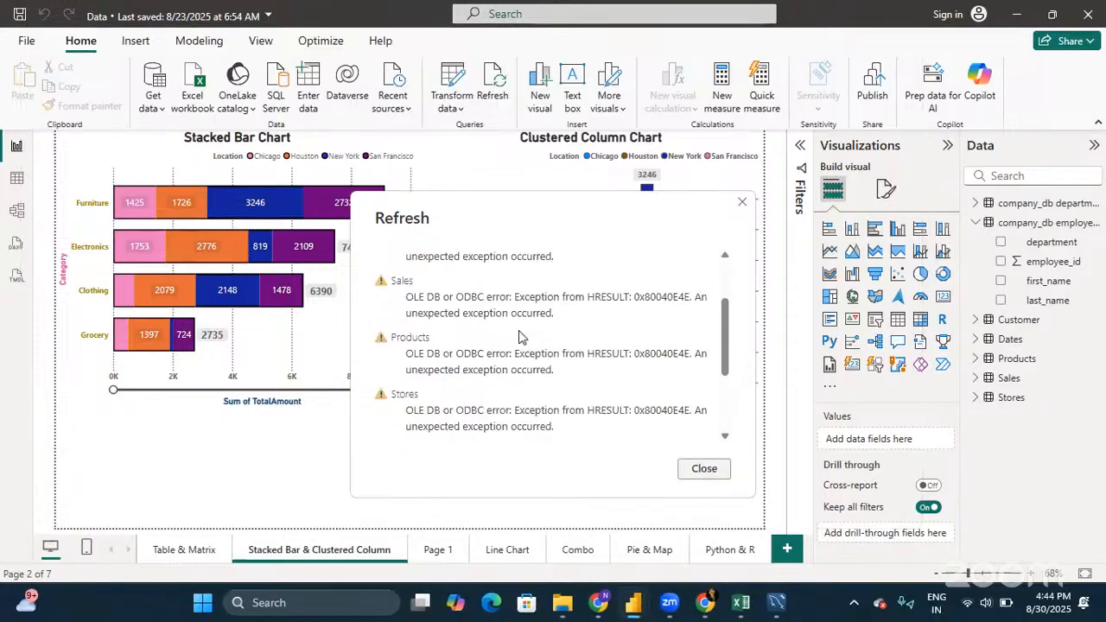
click(702, 468)
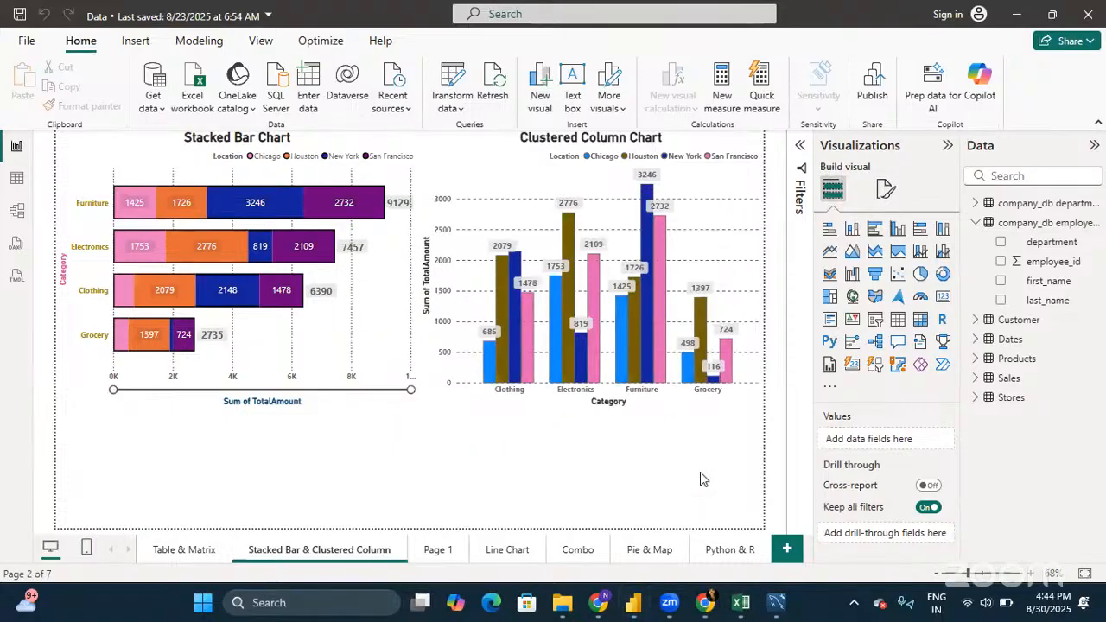
click(15, 180)
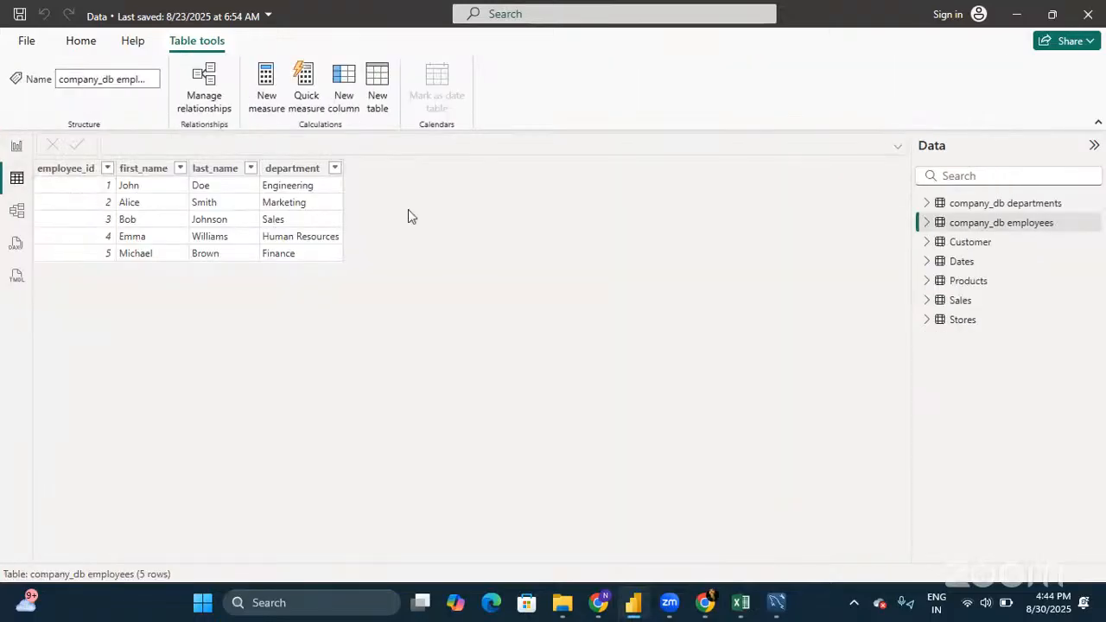
click(15, 147)
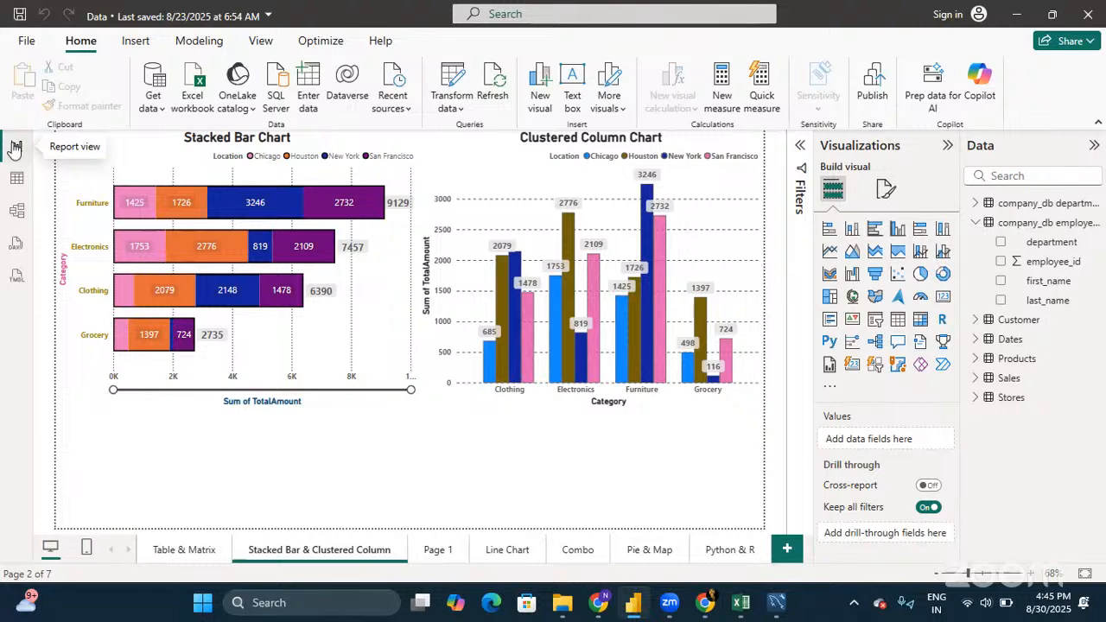
click(778, 612)
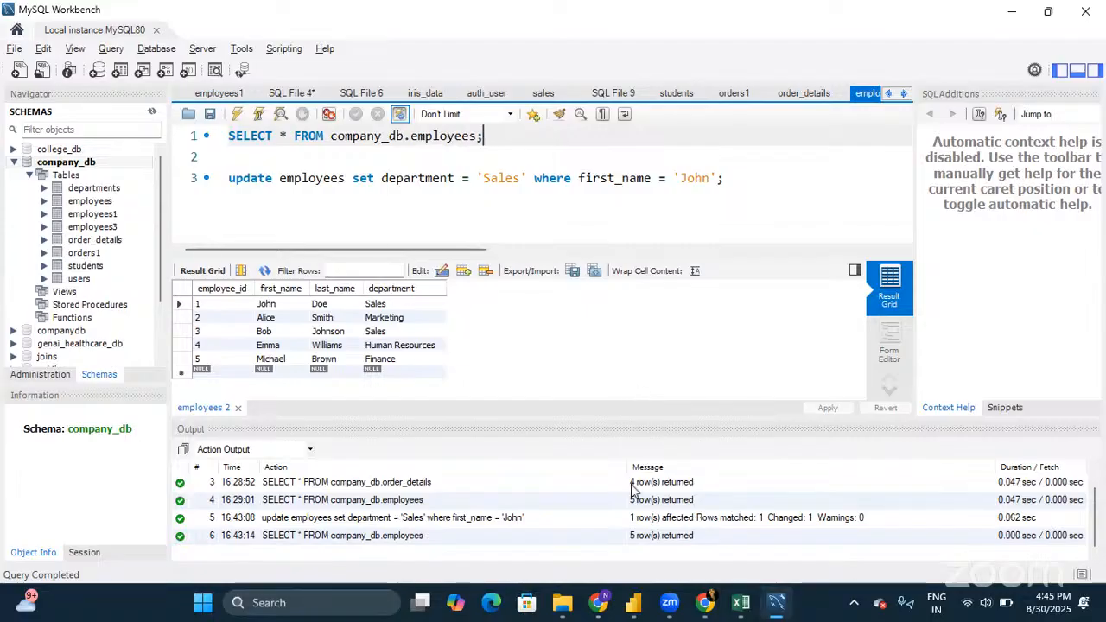
key(alt+Tab)
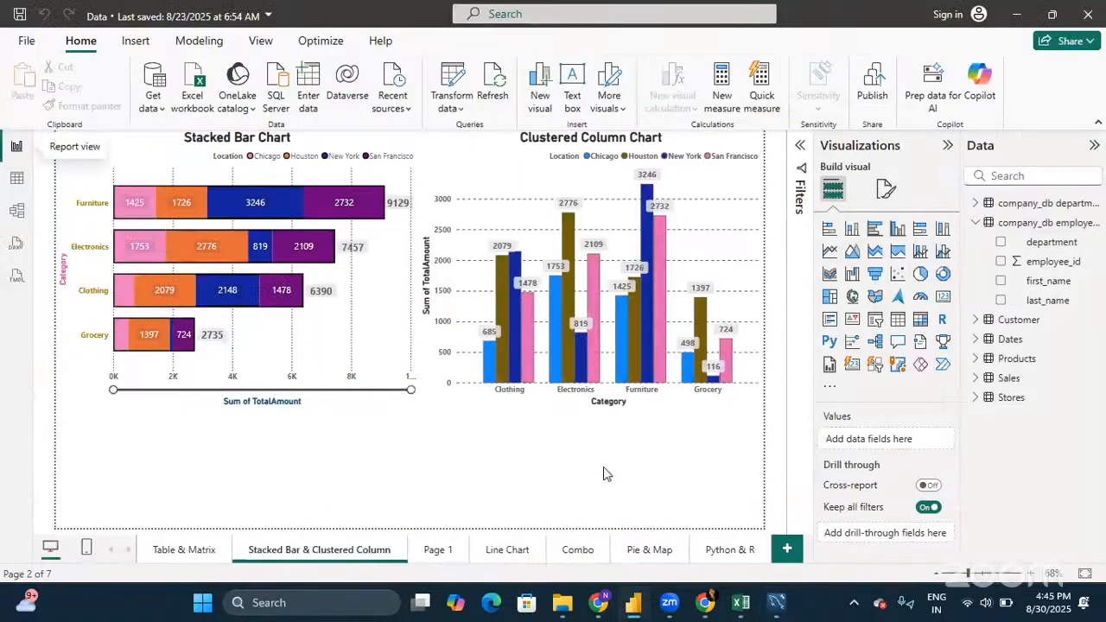